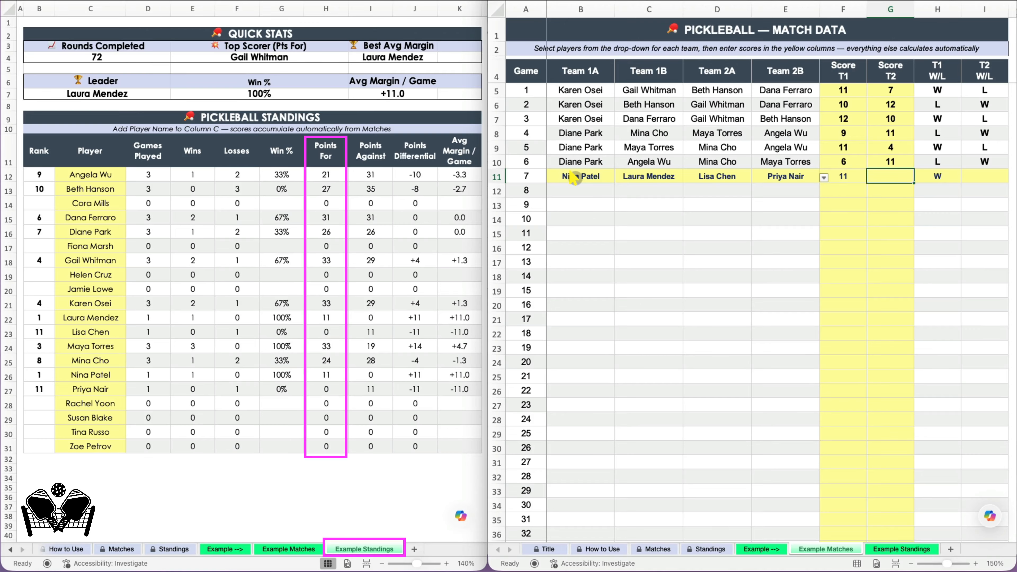
key("Tab")
type("1")
left_click(571, 186)
key("Tab")
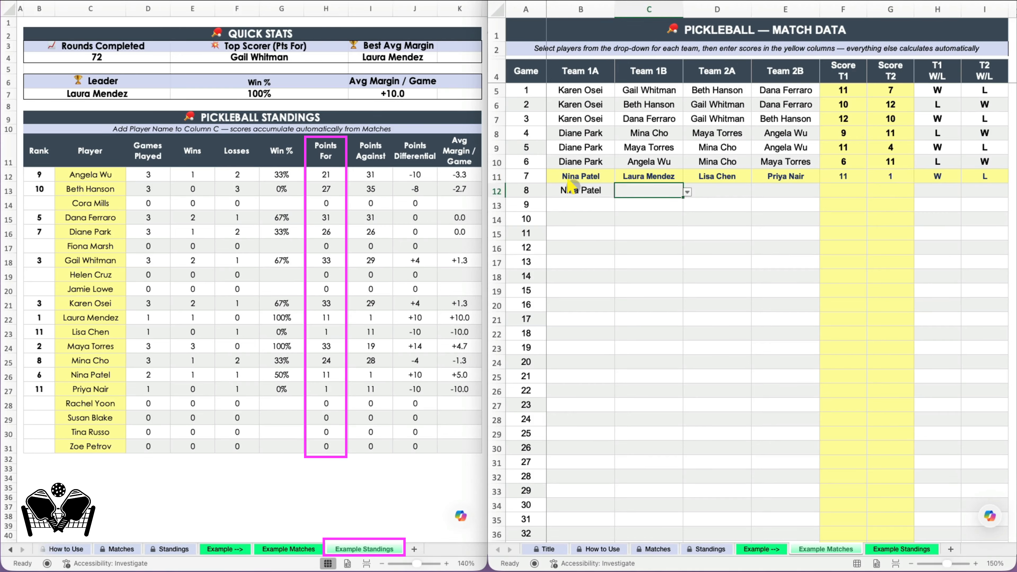
key("Tab")
key("Tab")
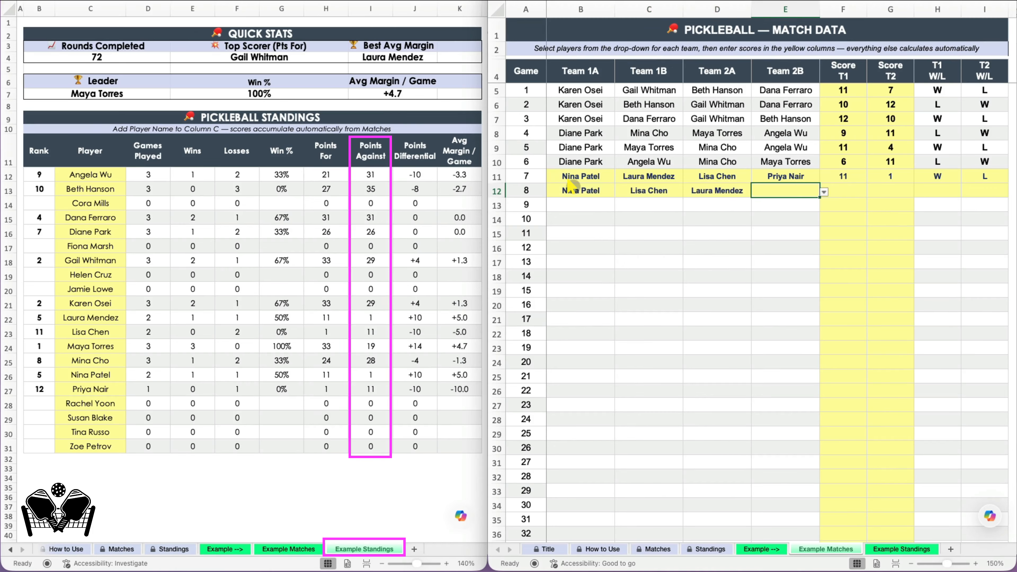
type("pri")
key("Tab")
type("11")
key("Tab")
type("4")
left_click(559, 205)
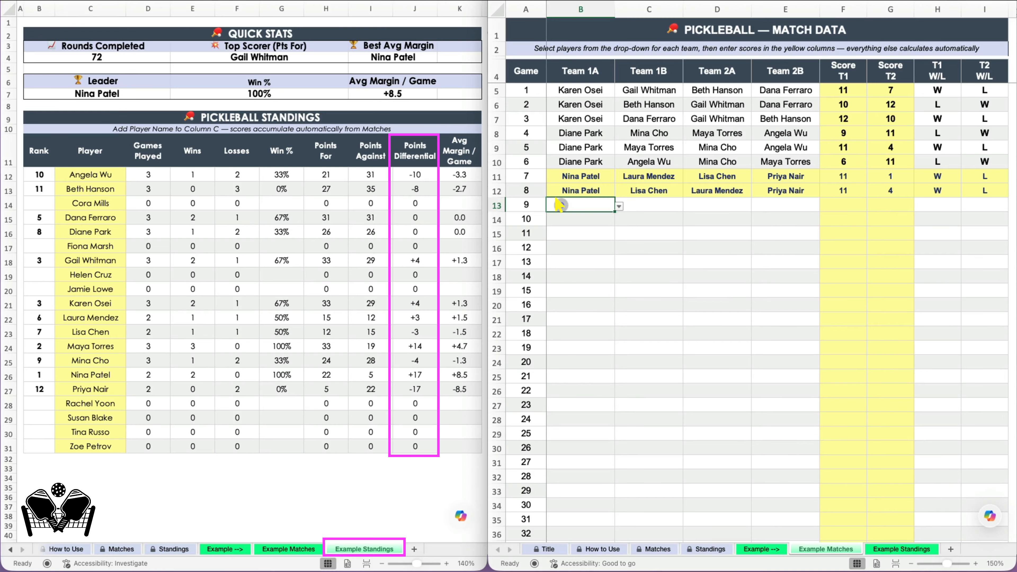
left_click(574, 194)
type("nin")
key("Tab")
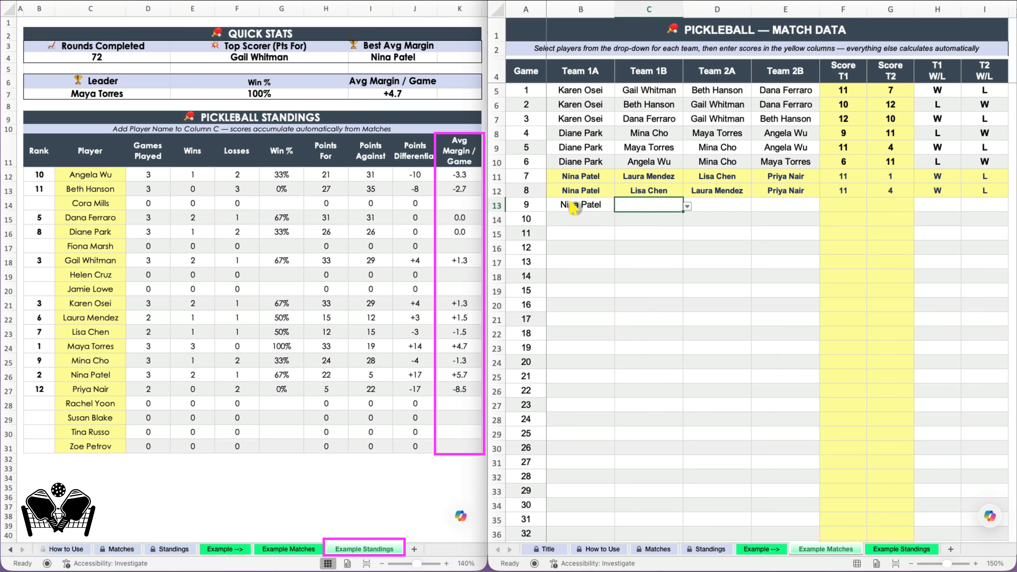
type("pri")
key("Tab")
type("lau")
key("Tab")
type("lis")
key("Tab")
type("4")
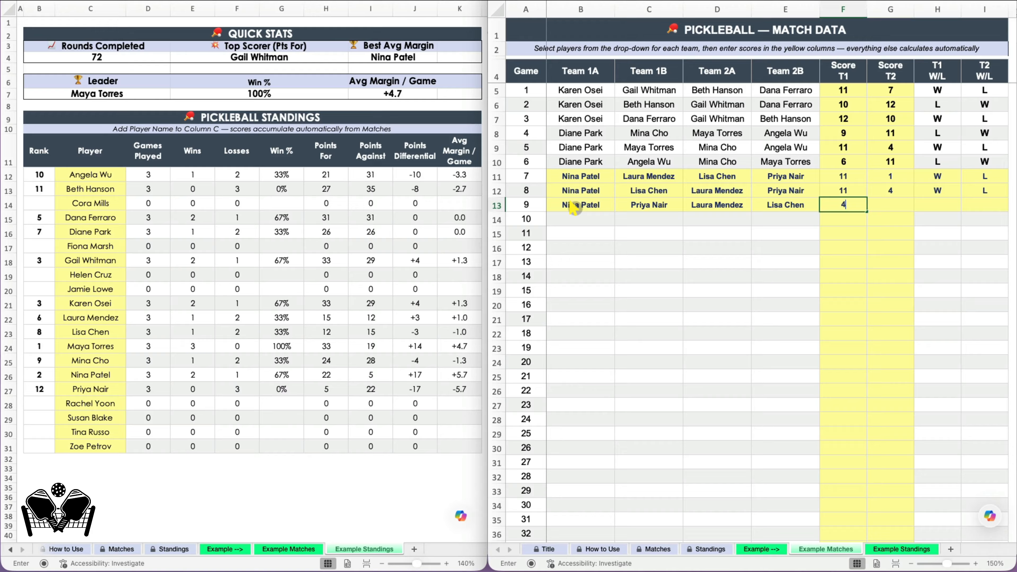
key("Tab")
type("11")
left_click(566, 218)
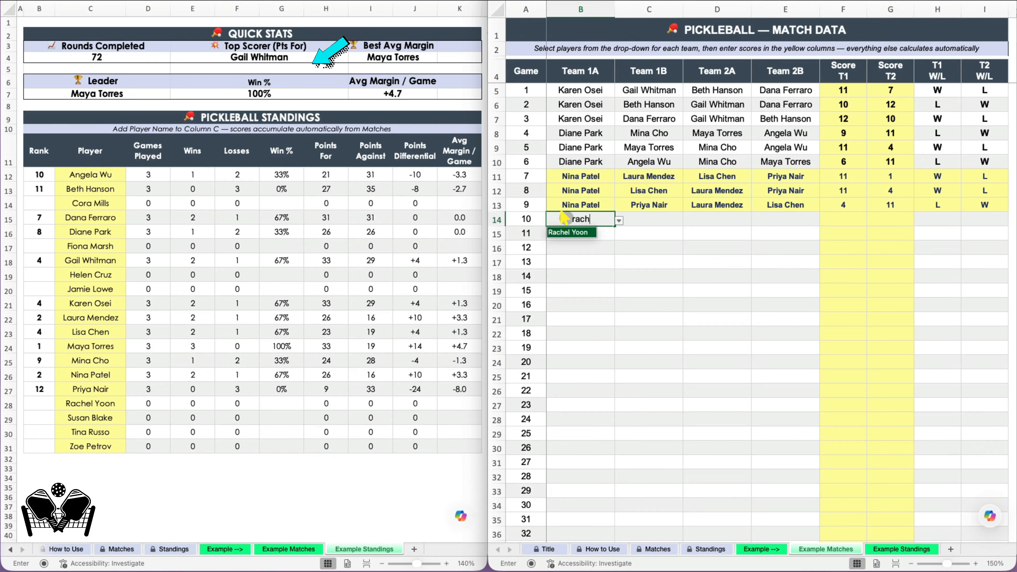
type("rach")
key("Tab")
type("cor")
key("Tab")
type("tin")
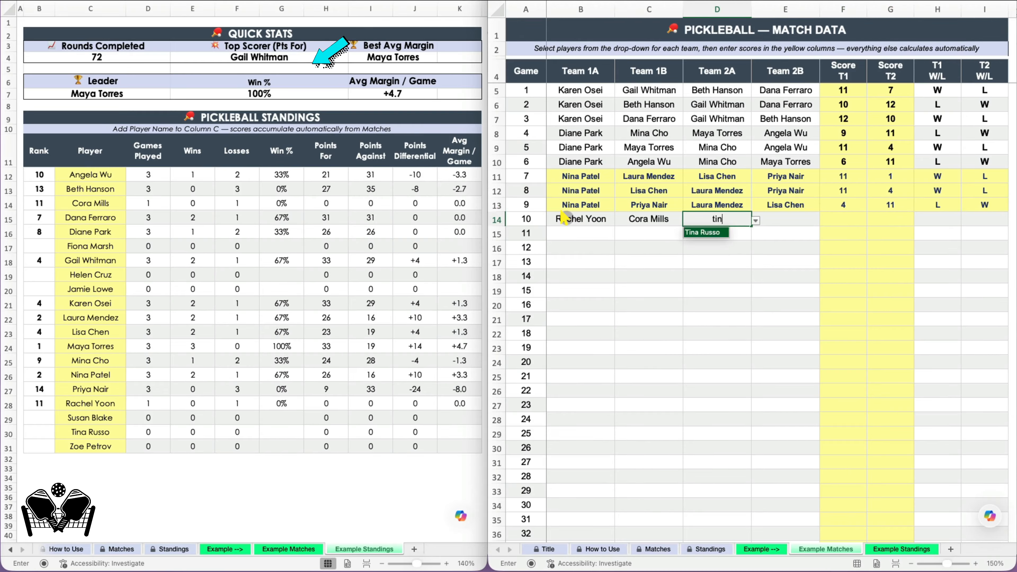
key("Tab")
type("sus")
key("Tab")
type("7")
key("Tab")
type("11")
key("Tab")
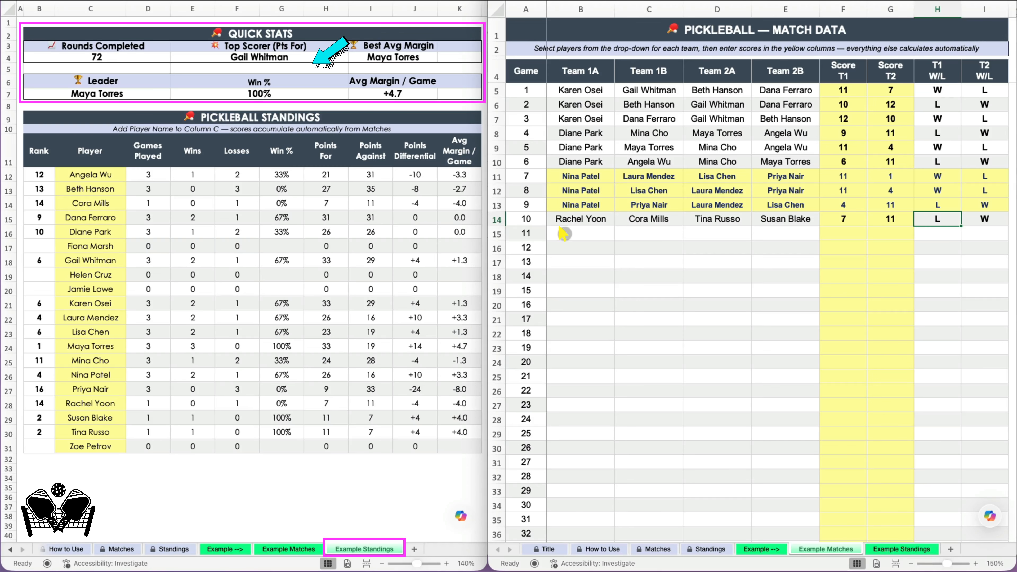
left_click(564, 233)
type("rach")
key("Tab")
type("ti")
key("Tab")
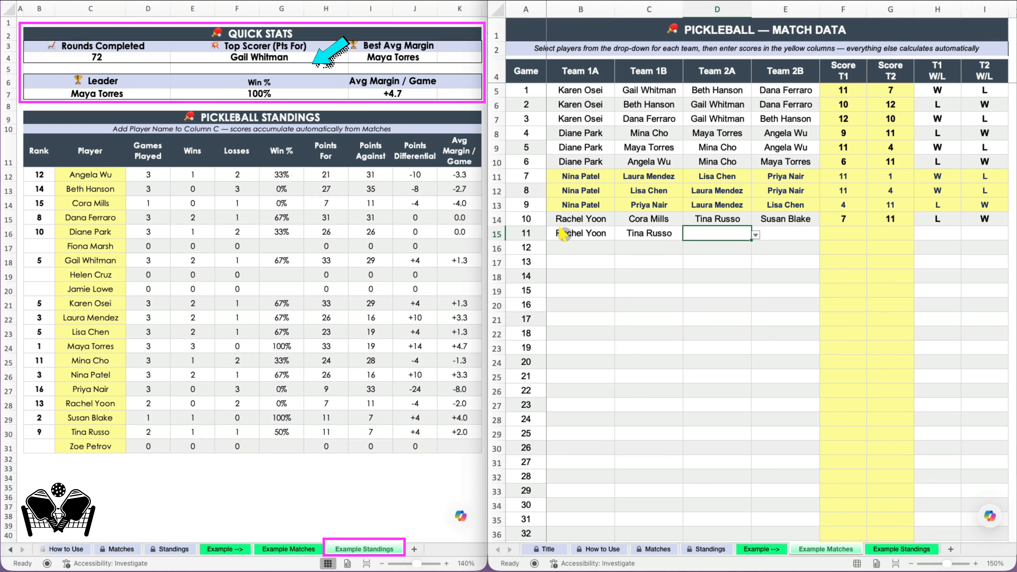
type("cor")
key("Tab")
type("su")
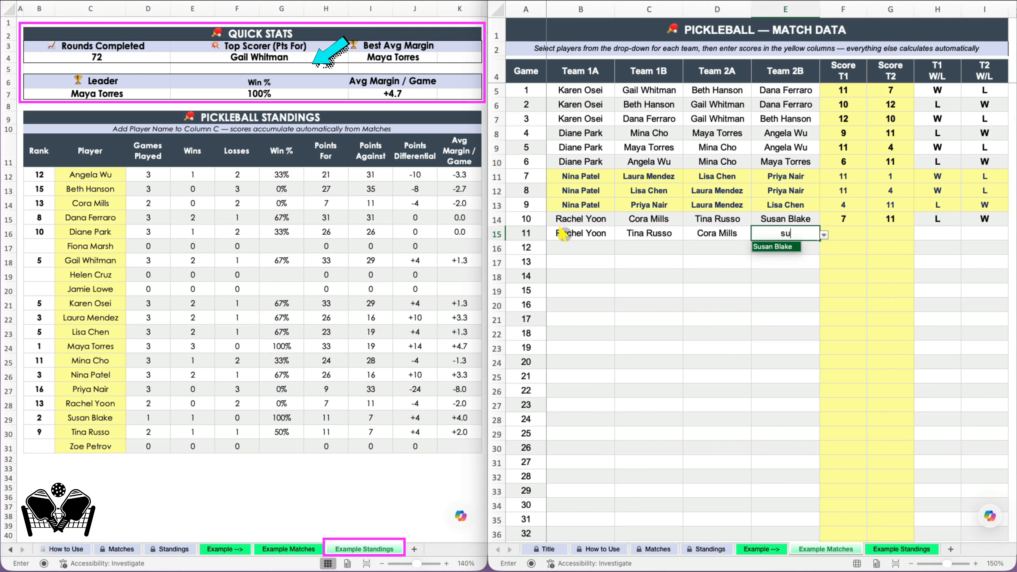
key("Tab")
type("3")
key("Tab")
type("11")
left_click(565, 248)
type("rach")
key("Tab")
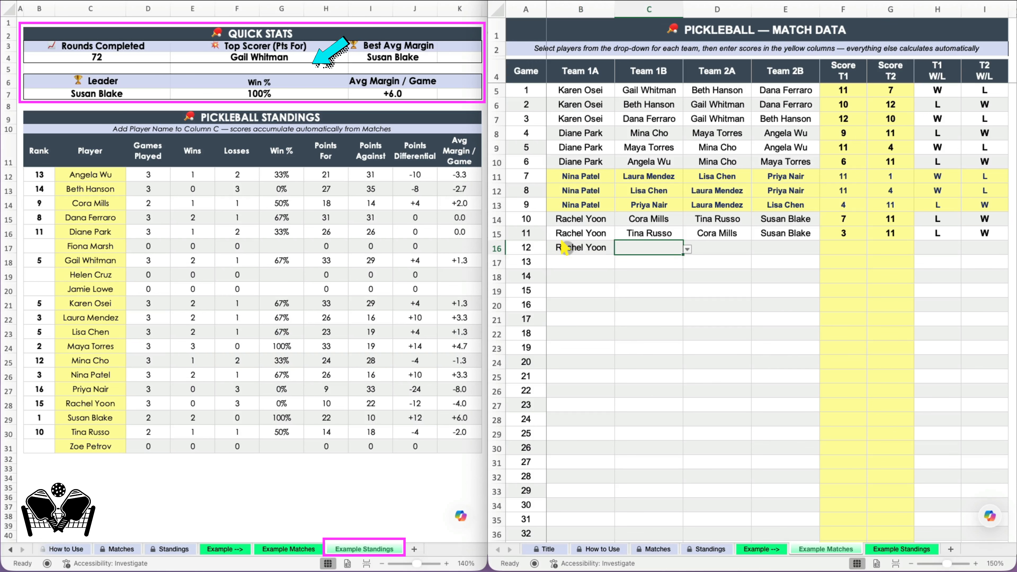
type("sus")
key("Tab")
type("cor")
key("Tab")
type("ti")
key("Tab")
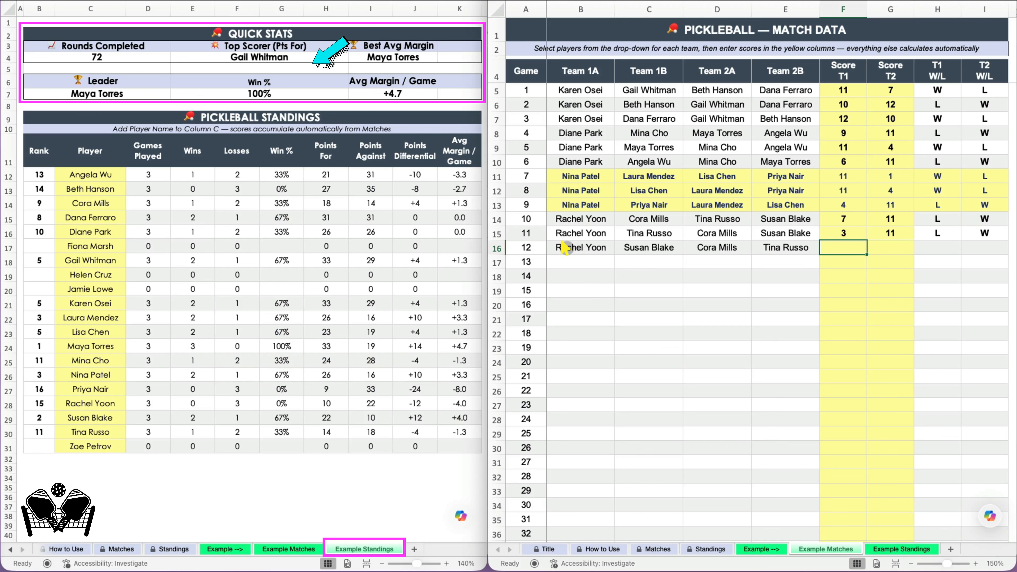
type("11")
key("Tab")
key("7")
key("Tab")
left_click(565, 261)
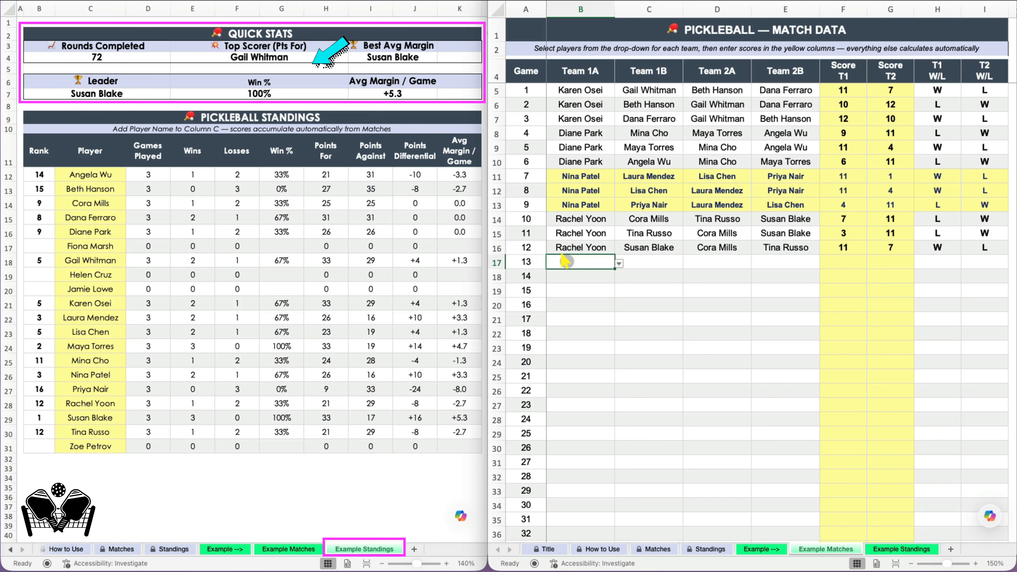
type("kar")
key("Tab")
type("gail")
key("Tab")
type("m")
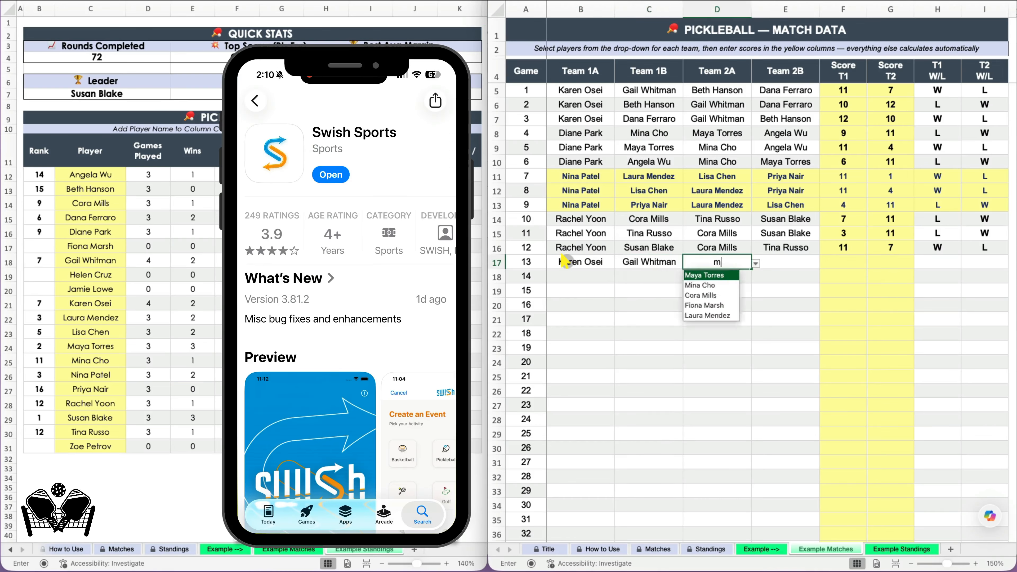
key("Tab")
type("di")
key("Tab")
type("13")
key("Tab")
type("11")
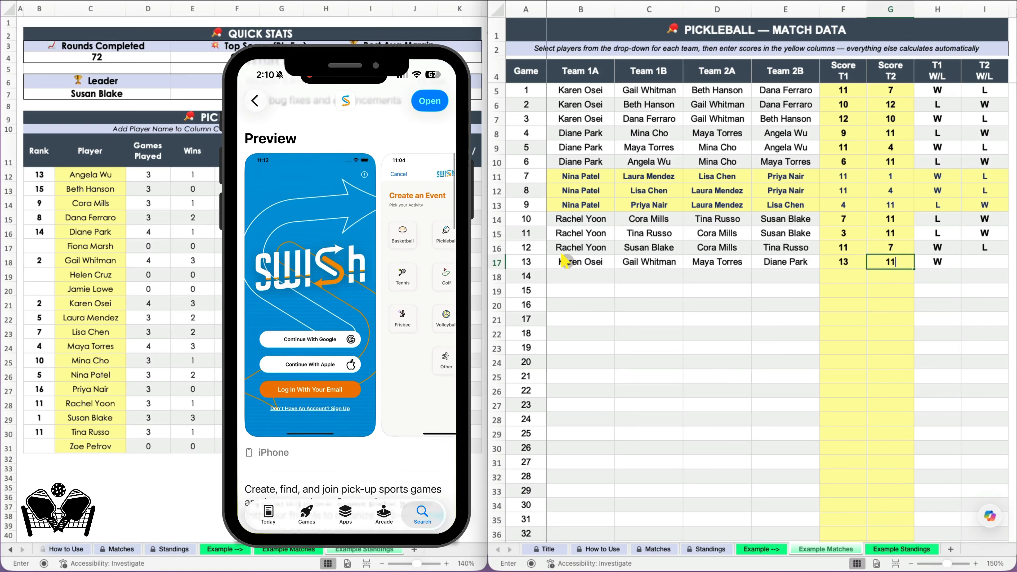
left_click(561, 278)
type("kar")
key("Tab")
type("may")
key("Tab")
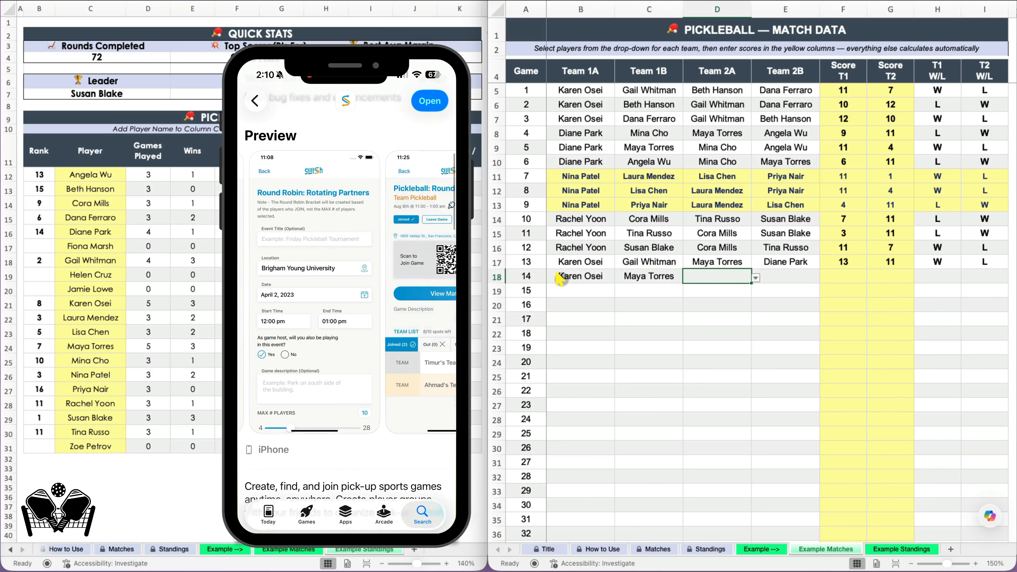
type("gail")
key("Tab")
type("di")
key("Tab")
type("11")
key("Tab")
type("3")
left_click(561, 290)
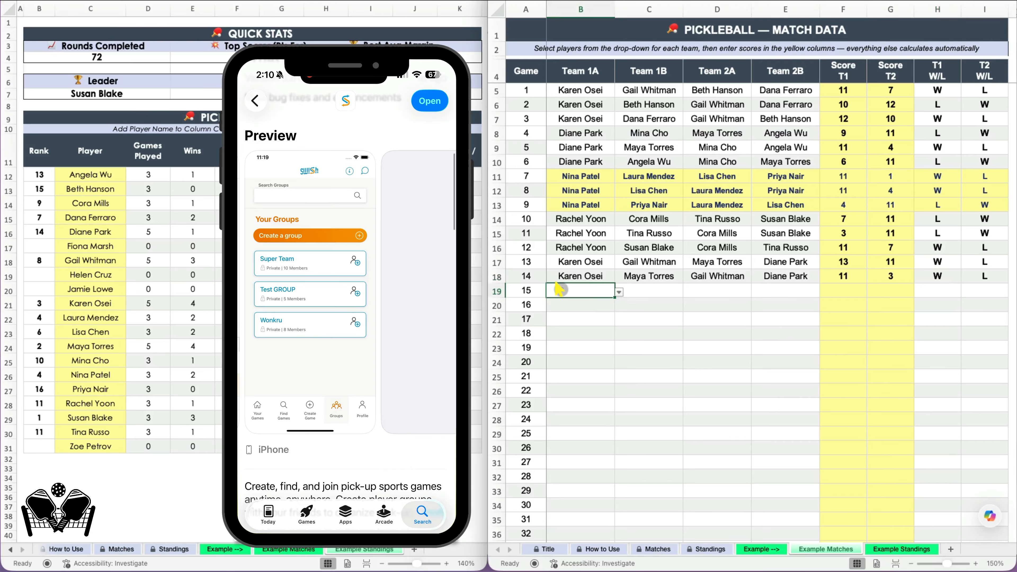
type("kar")
key("Tab")
type("di")
key("Tab")
type("gail")
key("Tab")
type("ma")
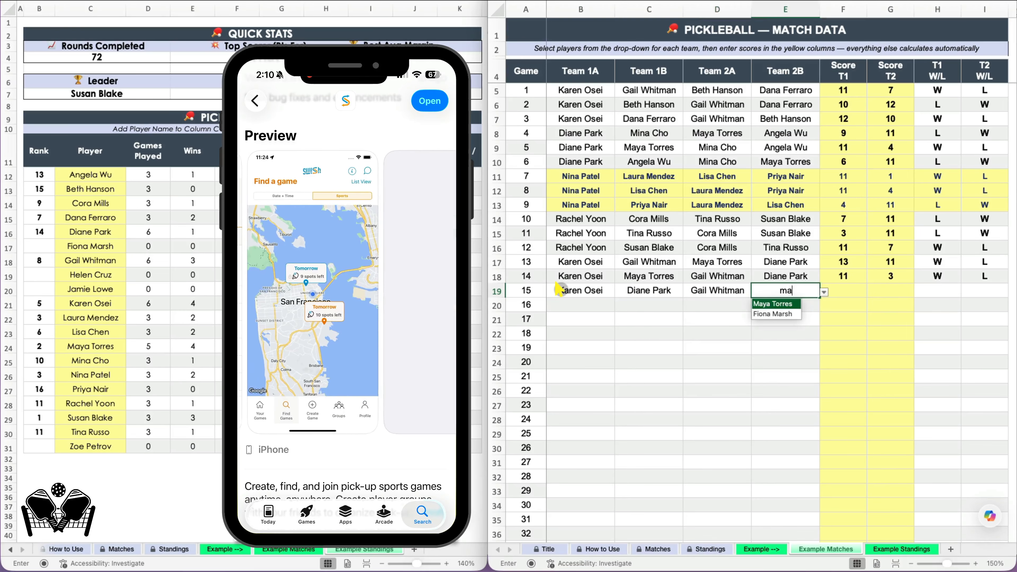
key("Tab")
type("11")
key("Tab")
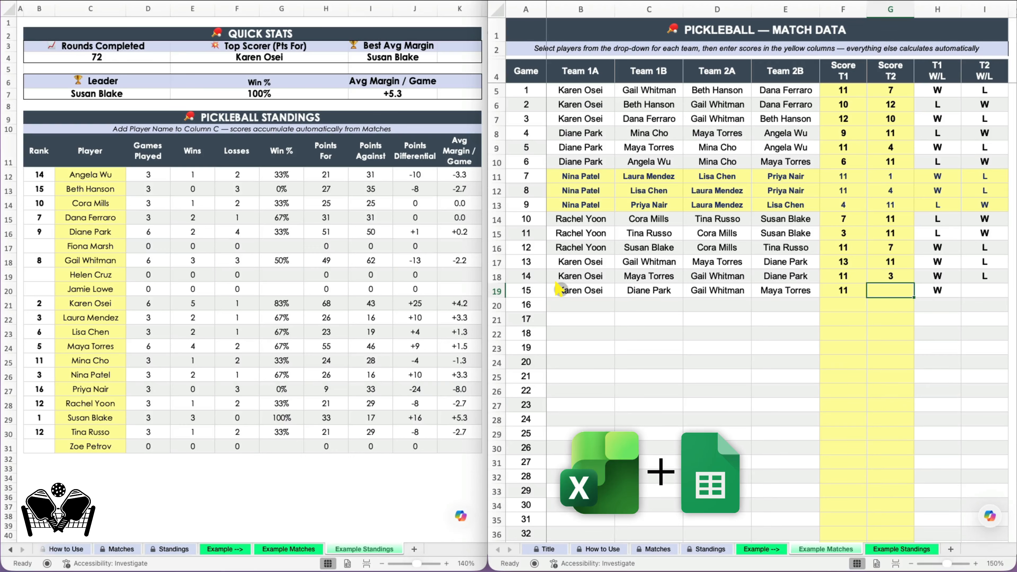
type("3")
key("Tab")
left_click(665, 319)
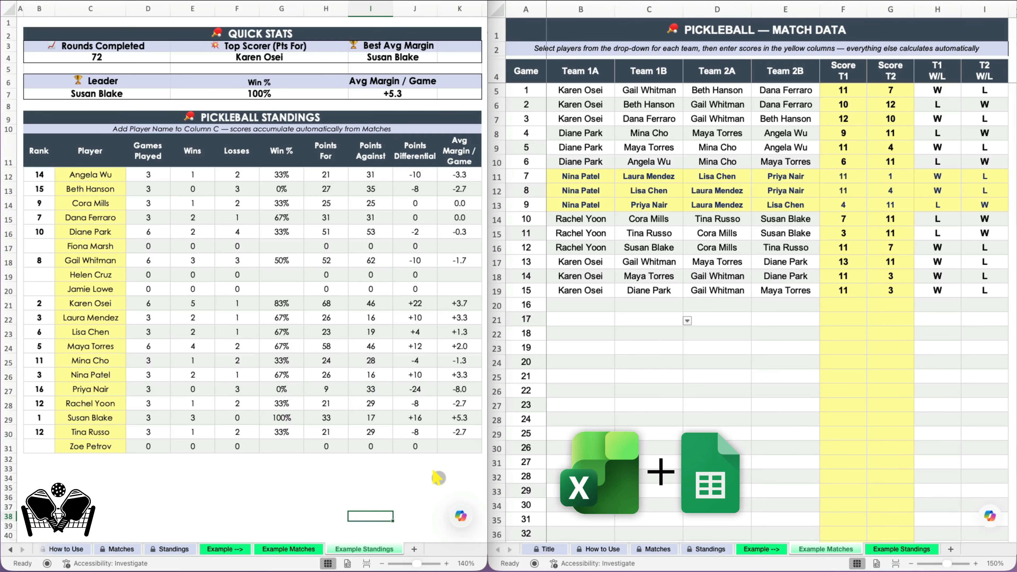
left_click(496, 277)
left_click_drag(488, 169, 165, 169)
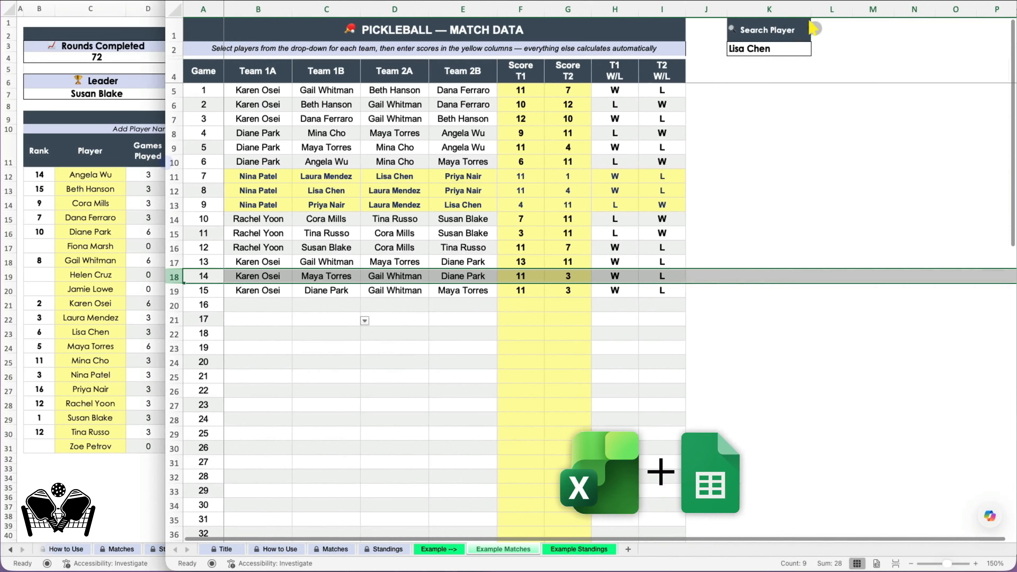
left_click(777, 49)
left_click(815, 53)
left_click(777, 72)
left_click(816, 51)
left_click(782, 82)
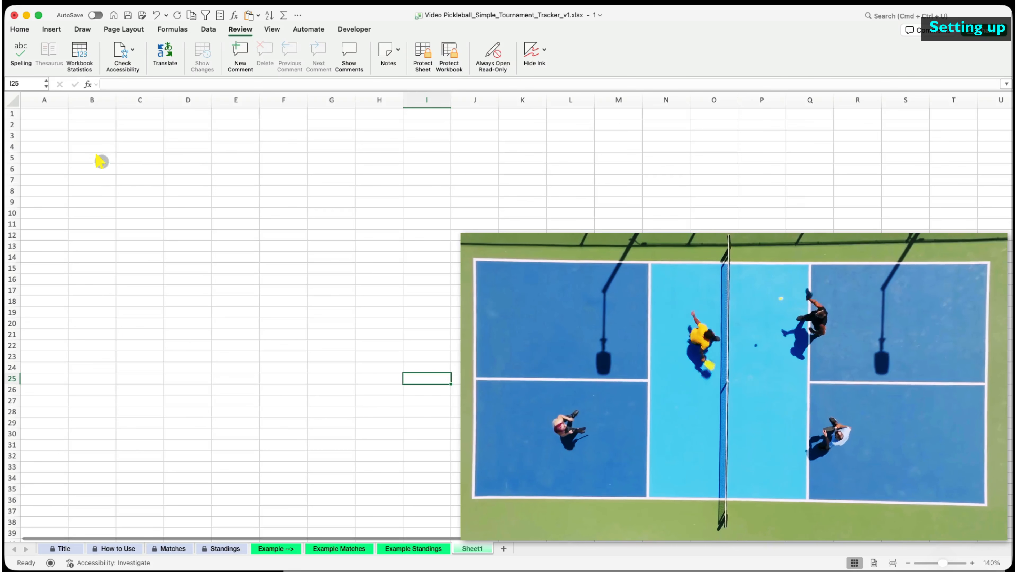
- Select the cell where the first player name goes on the new sheet
left_click(100, 159)
- Enter game 1's four player names across the team columns
key("Tab")
key("Tab")
key("Tab")
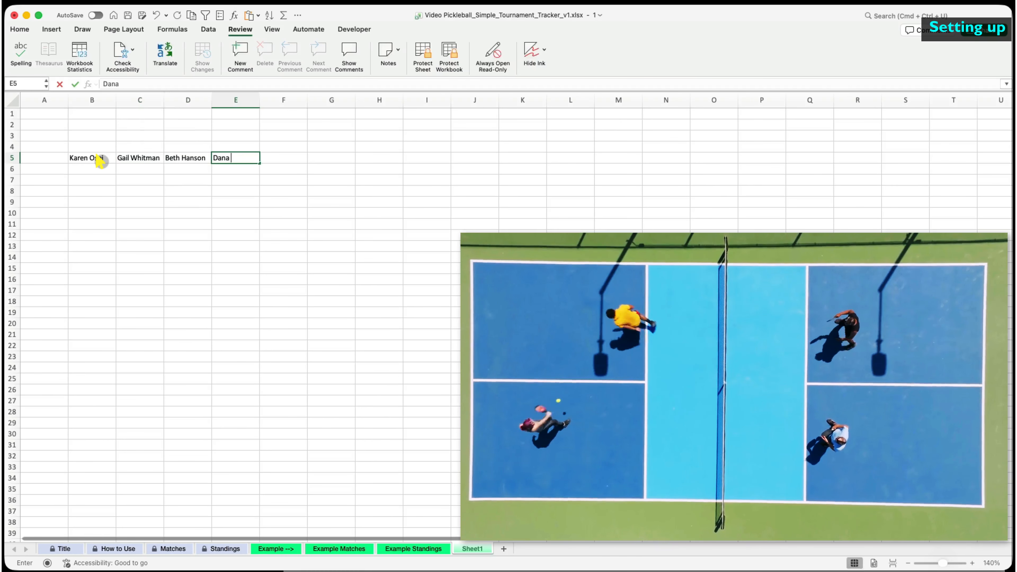
key("shift+Return")
- Add the Team 1A, Team 1B, Team 2A, Team 2B, Score T1, Score T2 headers and game 1's scores 11 and 7
type("Team 1A\tTeam 1B\tTeam 2A\tTeam 2B\tScore T1")
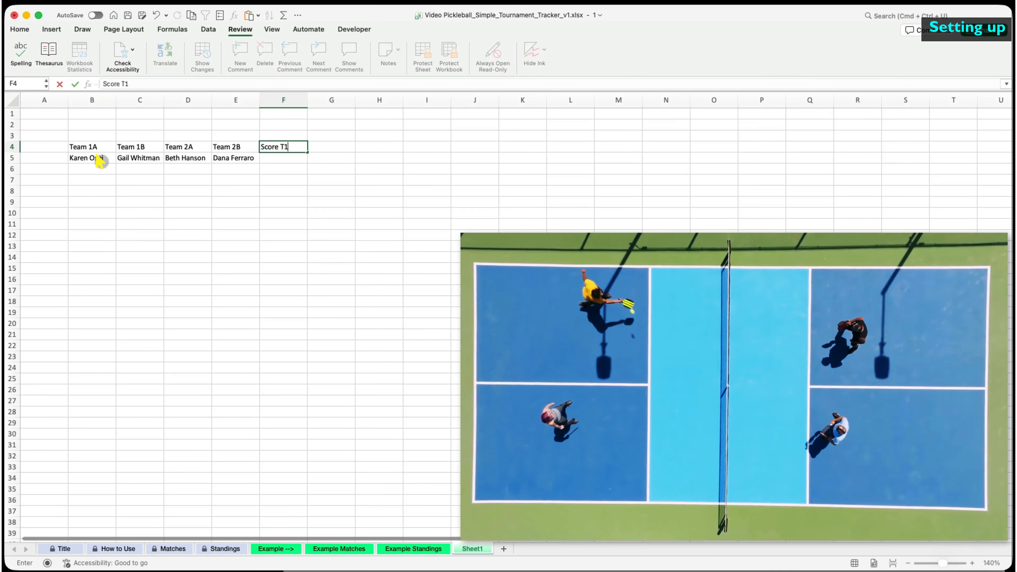
type("\tScore T2")
key("Down")
key("Left")
type("11")
key("Tab")
type("7")
- Fill the game 2 and game 3 lineups by copying and typing repeated player names
left_click(102, 161)
left_click_drag(116, 163, 115, 183)
left_click(136, 170)
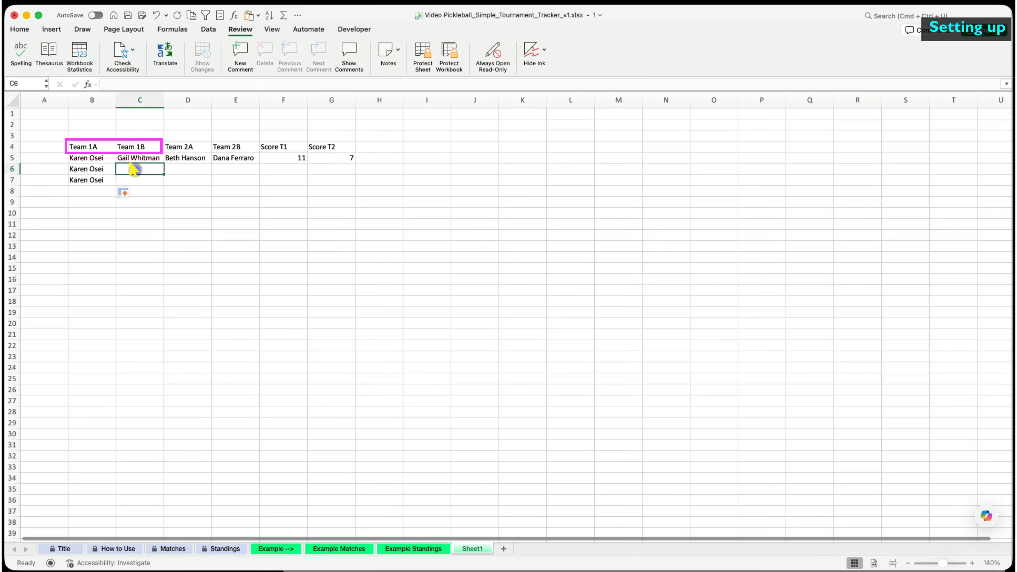
key("Tab")
left_click(230, 158)
key("super+c")
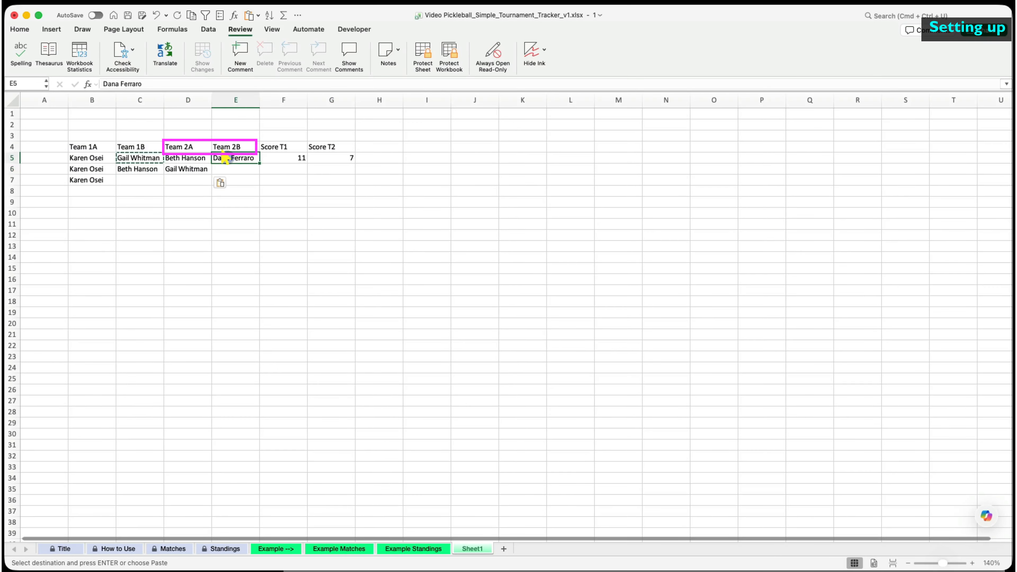
left_click(234, 168)
key("super+v")
left_click(278, 171)
left_click(137, 180)
key("super+v")
- Complete game 3's opponents with reused names and enter its scores 12 and 10
left_click(187, 168)
key("super+c")
left_click(225, 181)
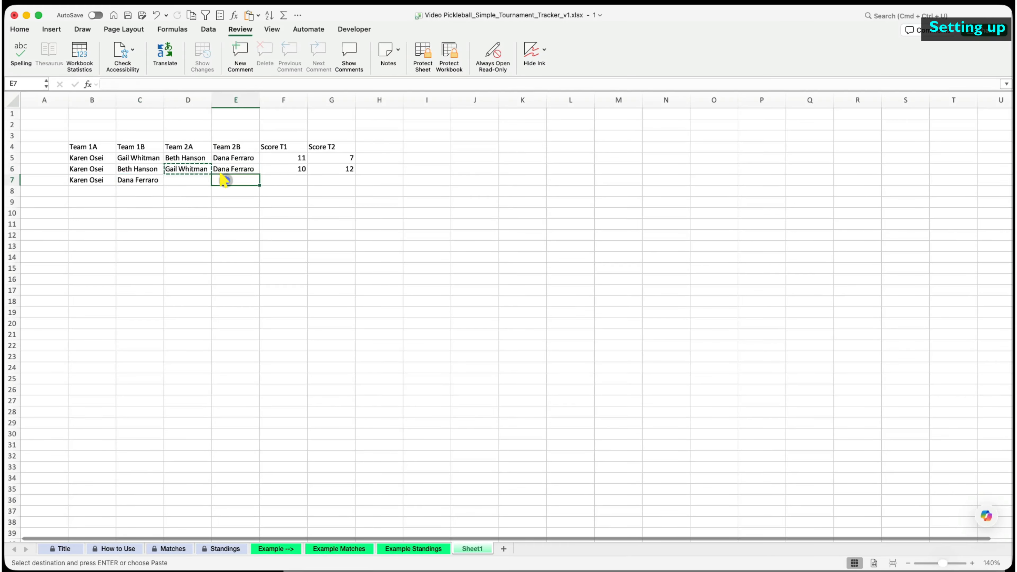
left_click(139, 169)
key("super+c")
left_click(186, 180)
key("super+v")
left_click(284, 179)
type("12")
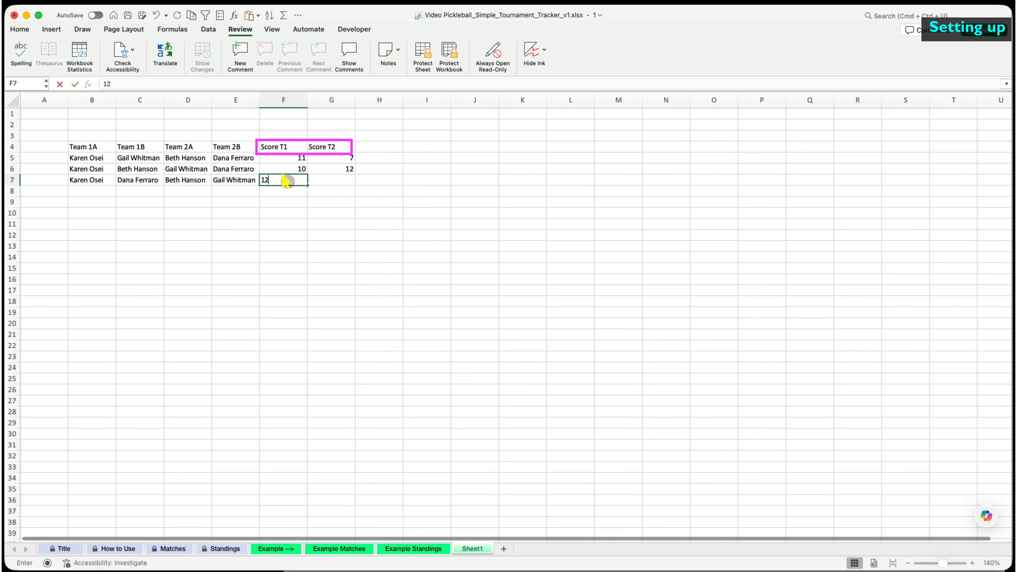
key("Tab")
type("10")
- Add a 'Game' header and number the games down the first column
left_click(38, 147)
type("Game")
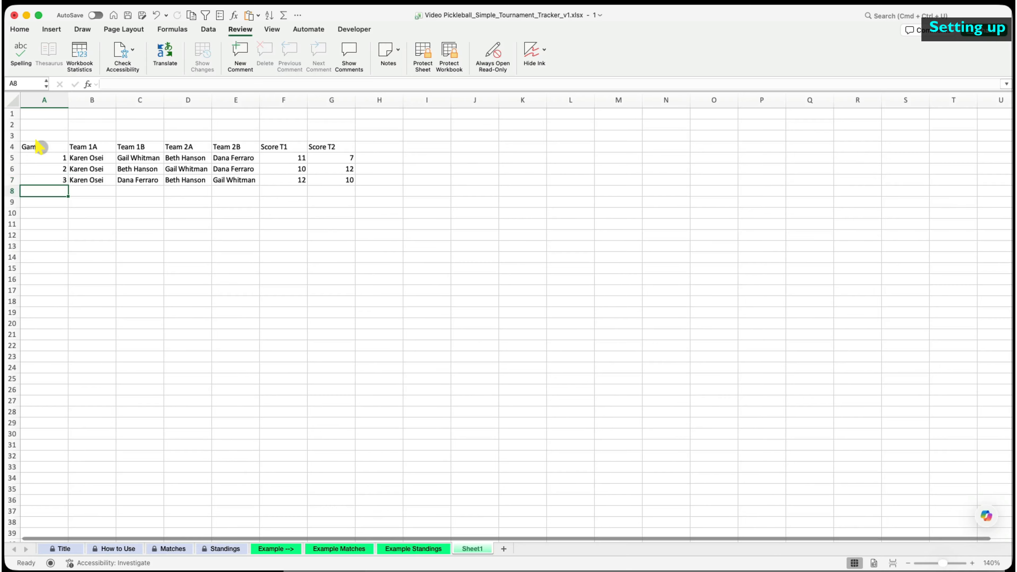
left_click_drag(40, 157, 40, 180)
left_click_drag(69, 185, 68, 477)
scroll(111, 452, "up", 12)
- Enter the four players for game 4
left_click(95, 192)
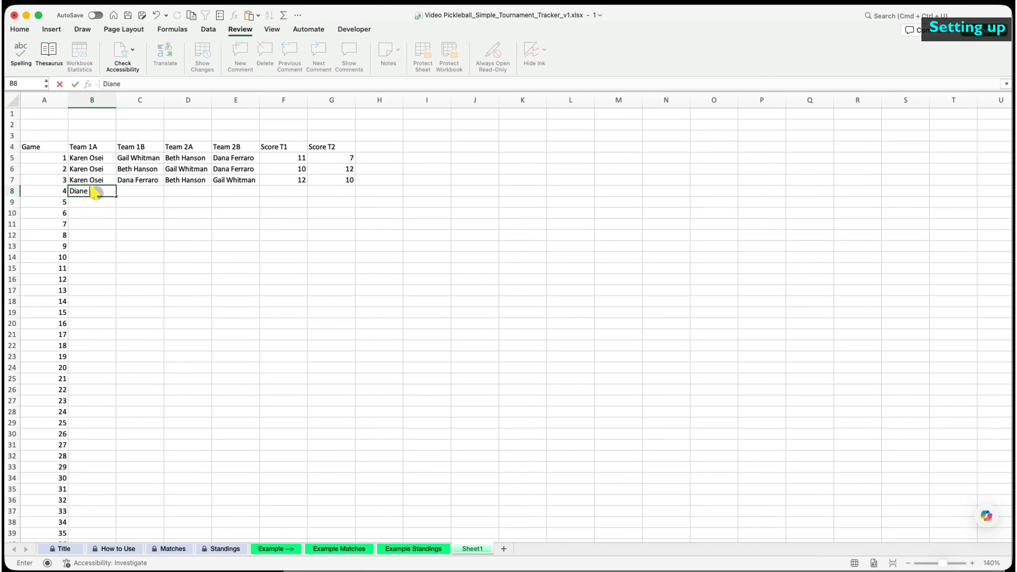
key("Tab")
key("Tab")
- Reuse game 4 players in game 6 and enter game 5's scores (11, 4)
key("Tab")
key("Tab")
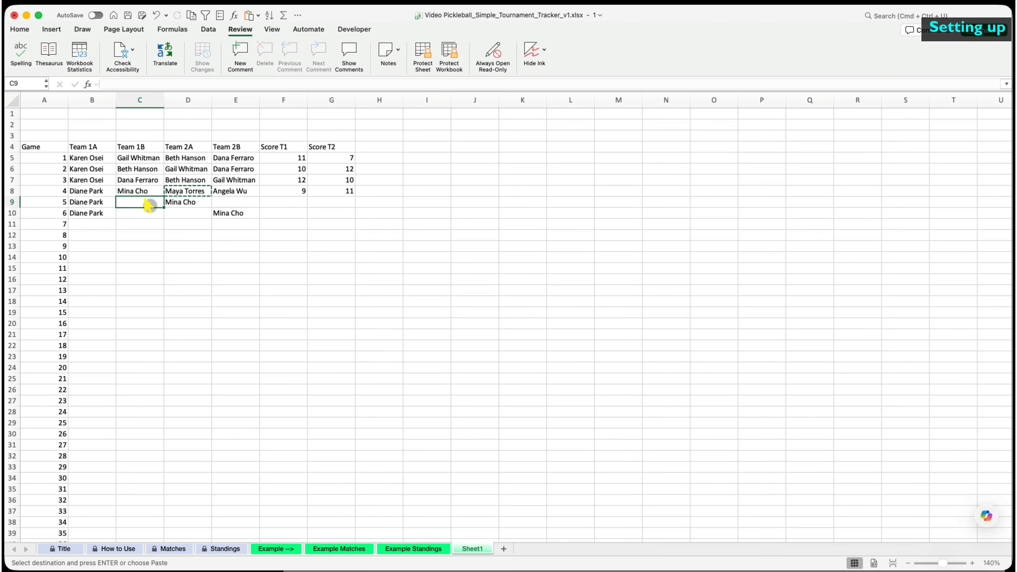
left_click(204, 211)
key("super+v")
left_click(220, 192)
left_click(148, 211)
key("super+v")
left_click(284, 202)
type("11")
key("Tab")
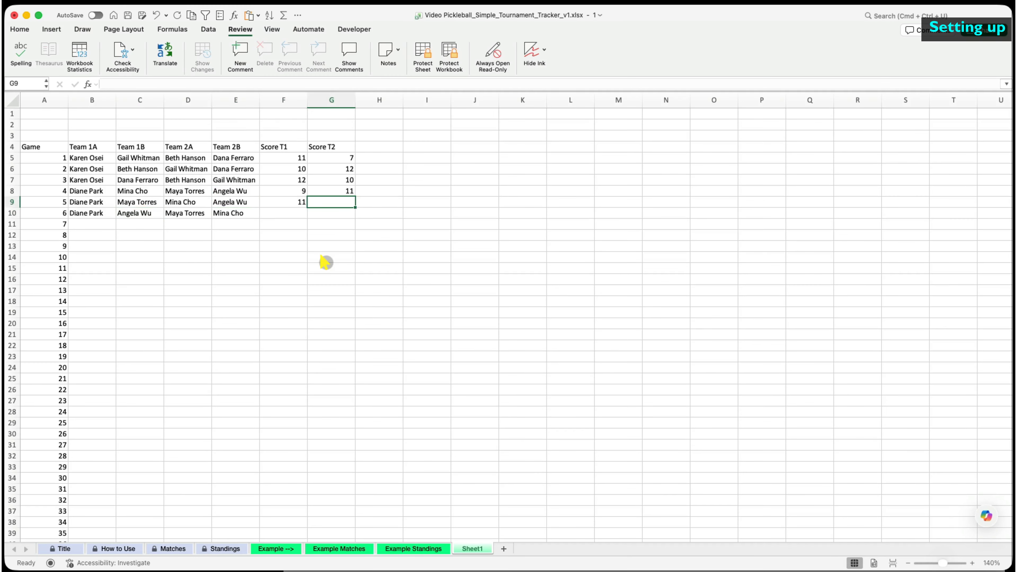
type("4")
key("Return")
type("11")
- Enter game 7's four players with scores 11 and 1, reuse names in later games, and score game 8 at 11
left_click(100, 224)
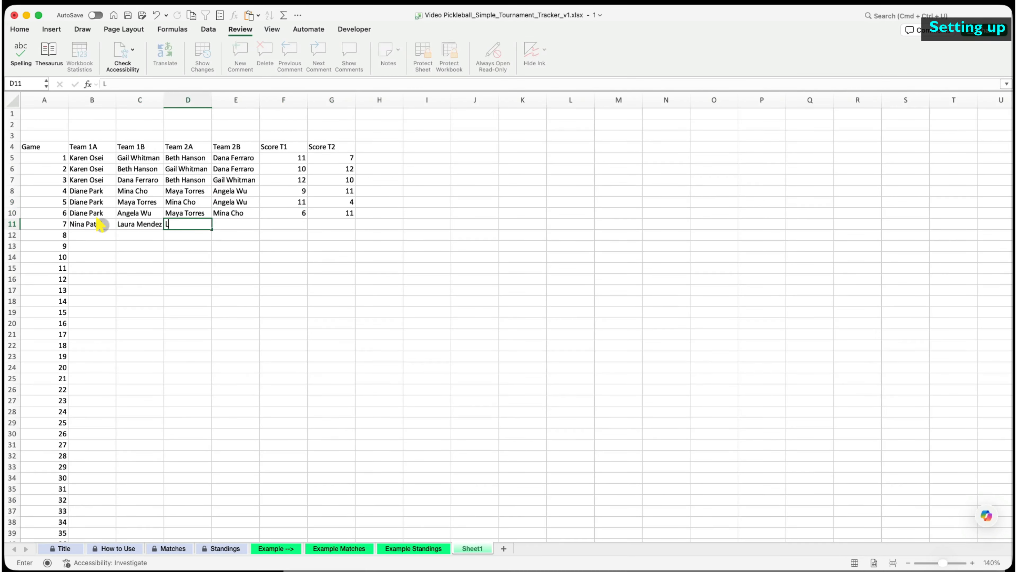
key("Return")
key("super+v")
left_click(184, 235)
key("super+v")
left_click(188, 224)
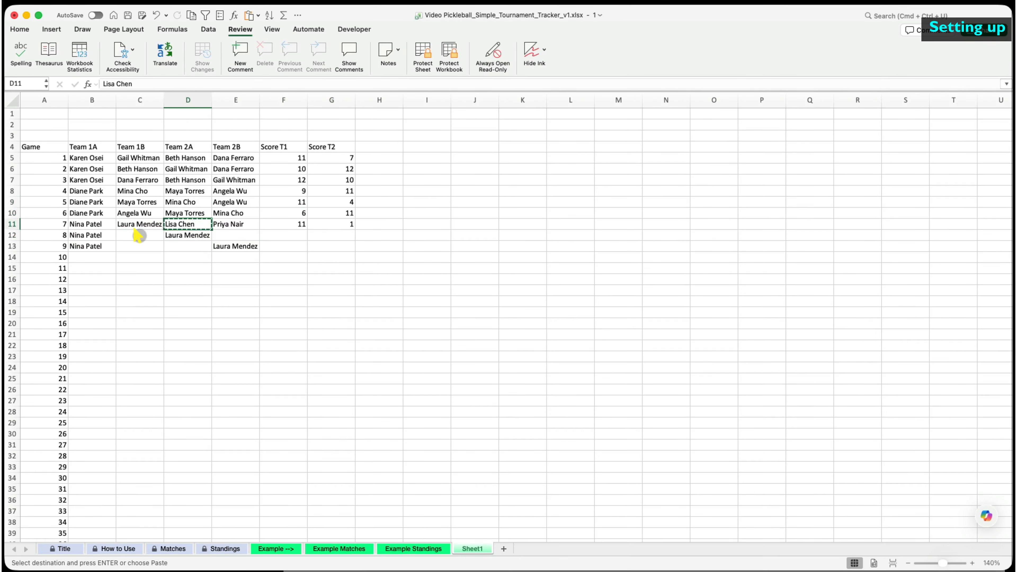
key("super+v")
left_click(237, 225)
left_click(283, 235)
type("11")
- Enter game 10's new player with scores 7 and 11, and reuse a name in game 11
left_click(103, 258)
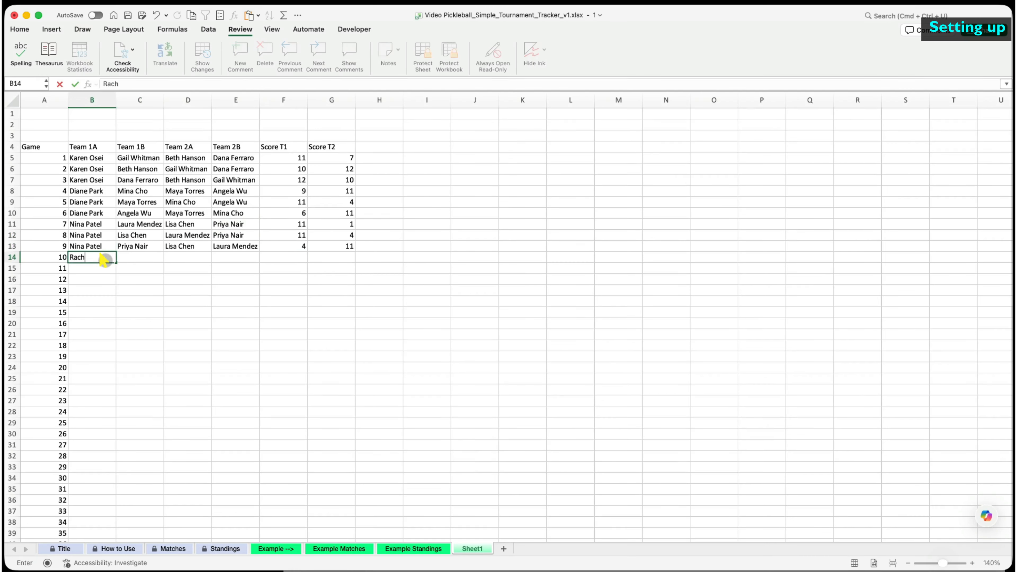
key("Return")
key("super+v")
left_click(147, 258)
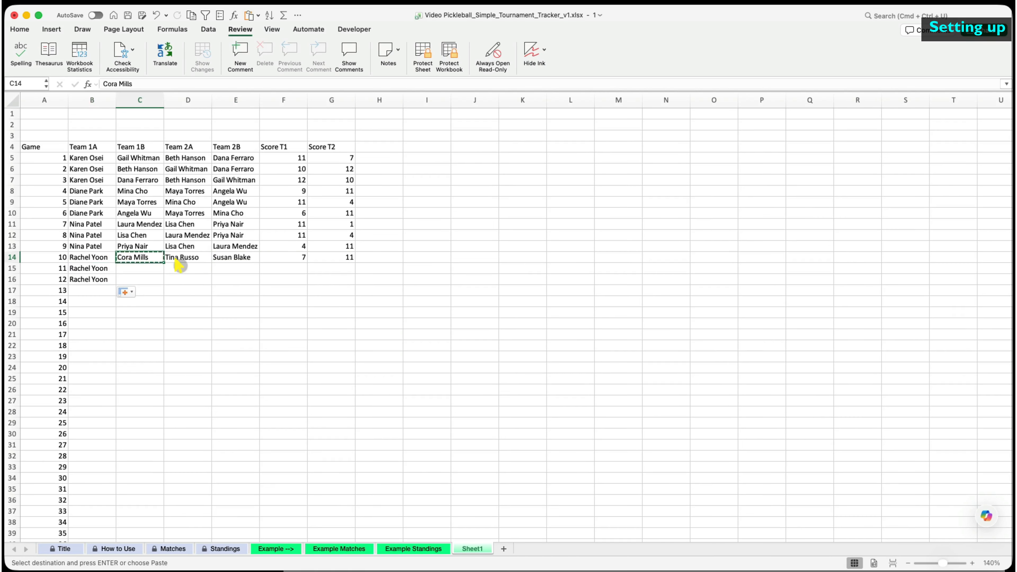
left_click(193, 257)
key("super+v")
- Paste repeated players into the game 11 and game 12 lineups
key("super+v")
left_click(223, 258)
key("super+c")
left_click(228, 268)
key("super+v")
left_click(141, 279)
key("Return")
left_click(296, 269)
- Finish the last scores, then style header row A4:G4 with a dark fill and bold white text
type("3\t11 ")
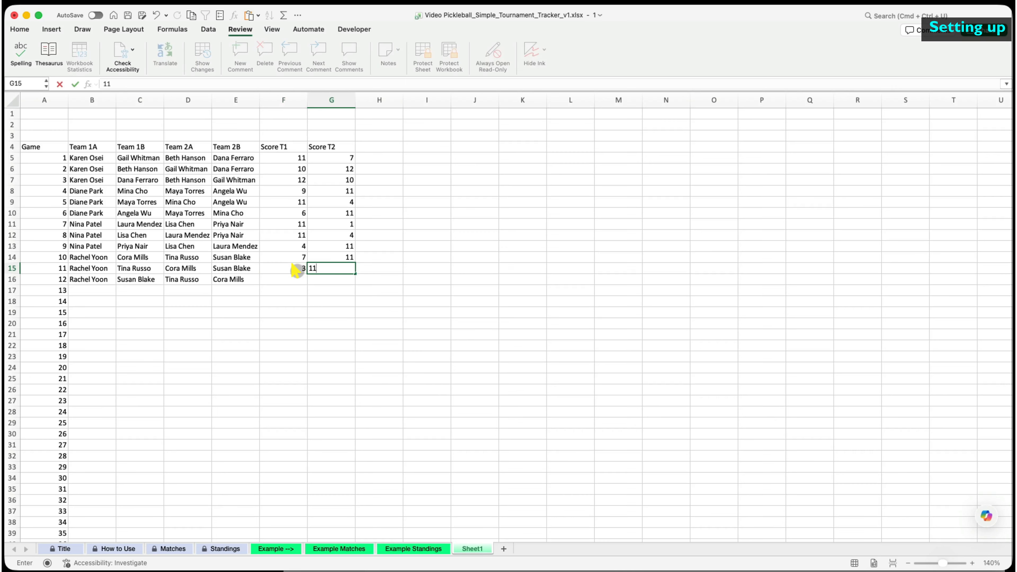
type("11\t7")
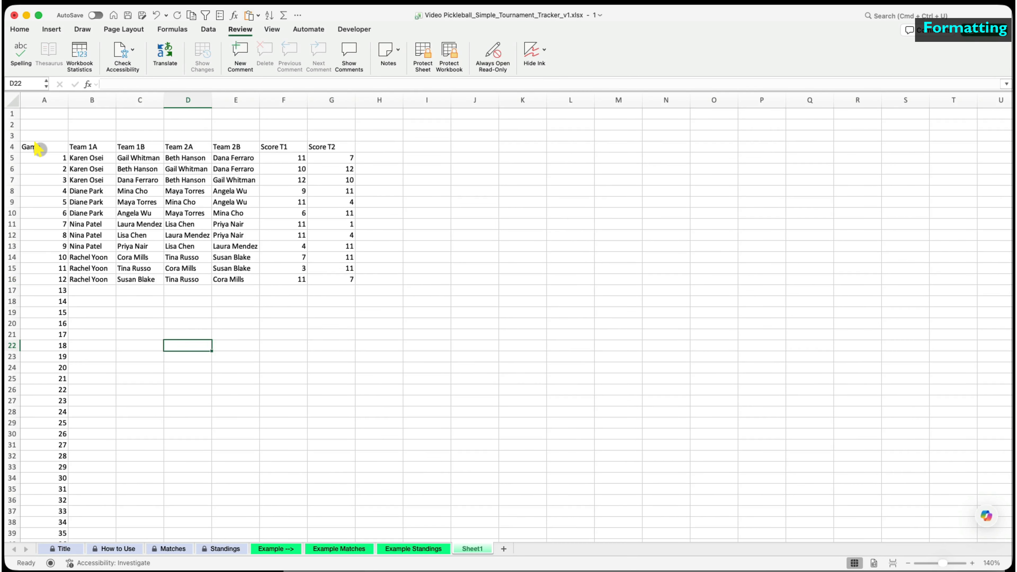
left_click_drag(39, 148, 329, 147)
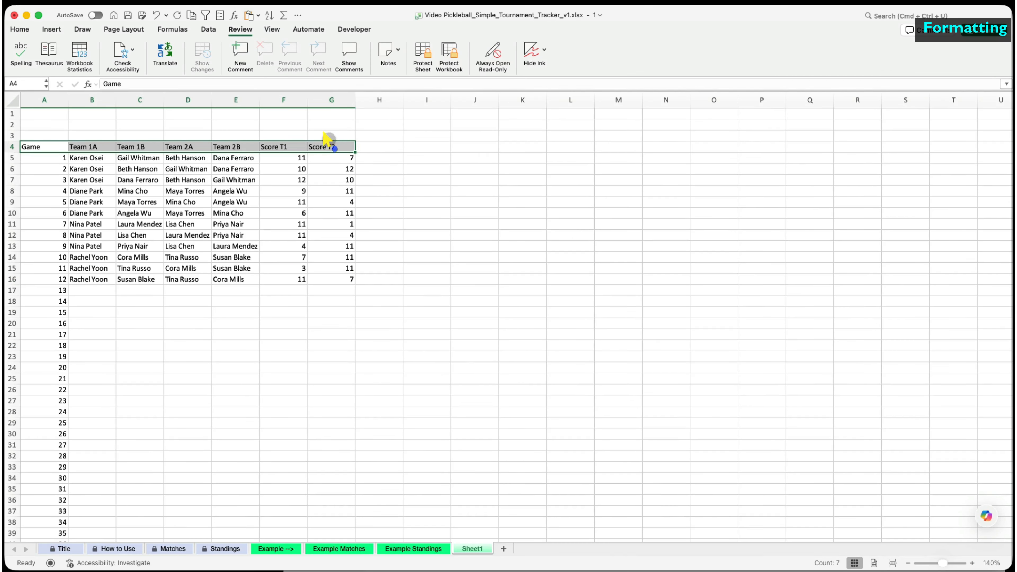
left_click(20, 29)
left_click(181, 64)
left_click(209, 237)
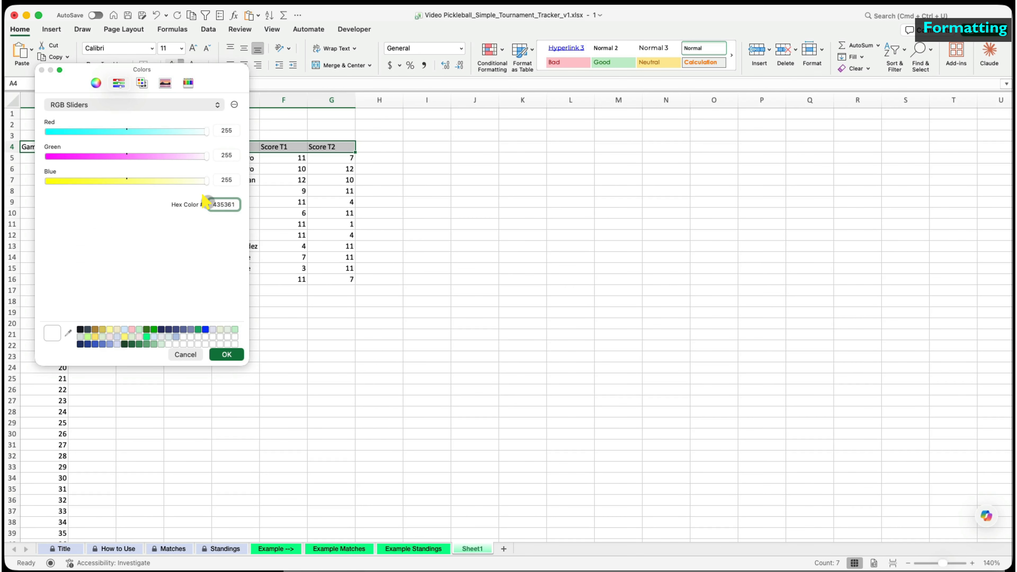
left_click(227, 355)
left_click(201, 65)
left_click(195, 116)
left_click(40, 147)
scroll(382, 432, "up", 1)
left_click(305, 393)
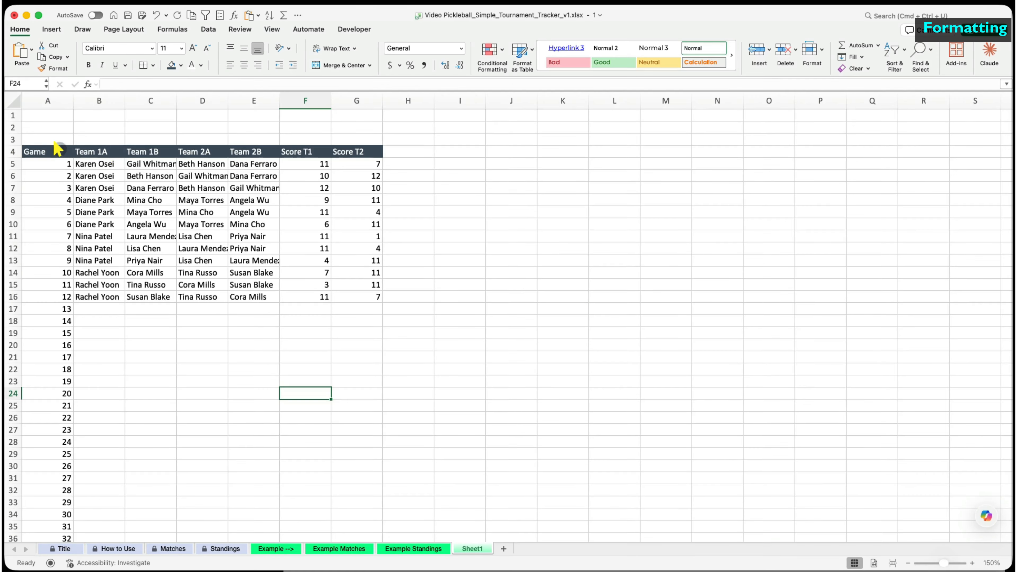
- Centre the header labels and add a 'Pickleball - Match Data' title merged and centred across A1:G1
left_click_drag(56, 148, 361, 152)
left_click(244, 65)
left_click(237, 273)
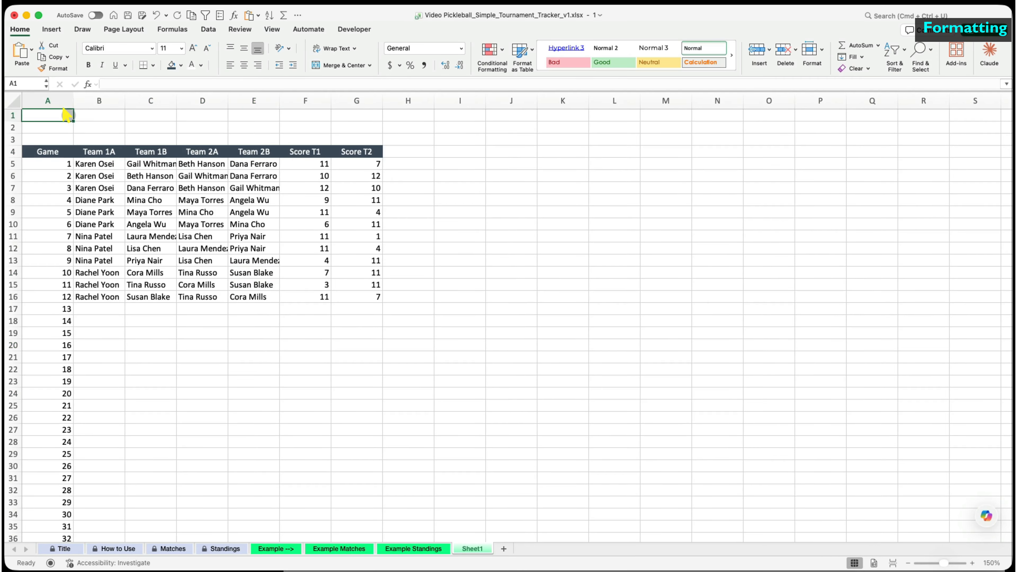
type("Pickleball - Match Data")
left_click_drag(66, 115, 336, 117)
left_click(341, 65)
- Make the title bold, size 14, white text on a dark fill
left_click(88, 65)
key("super+shift+period")
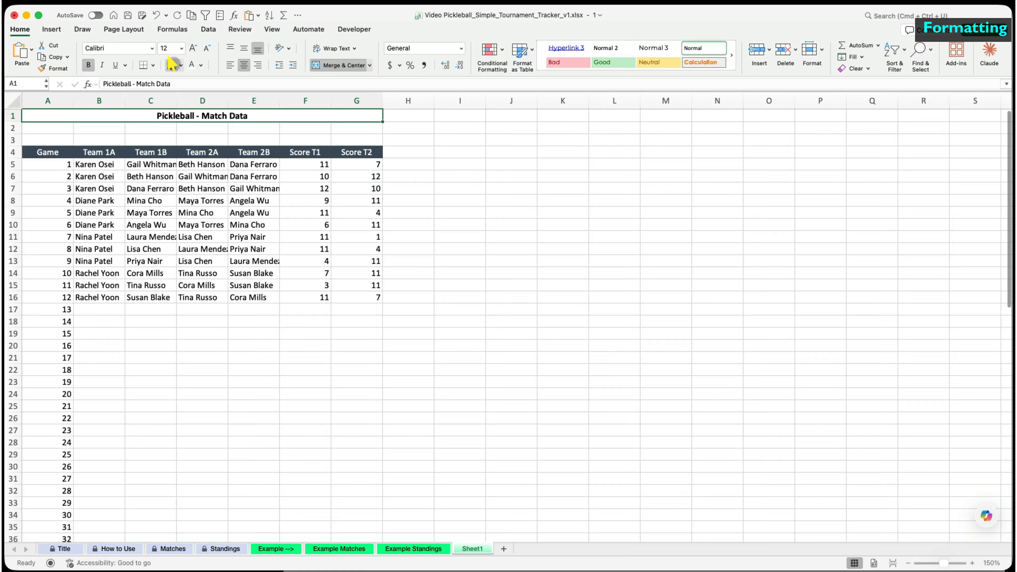
left_click(171, 65)
left_click(192, 65)
left_click(192, 48)
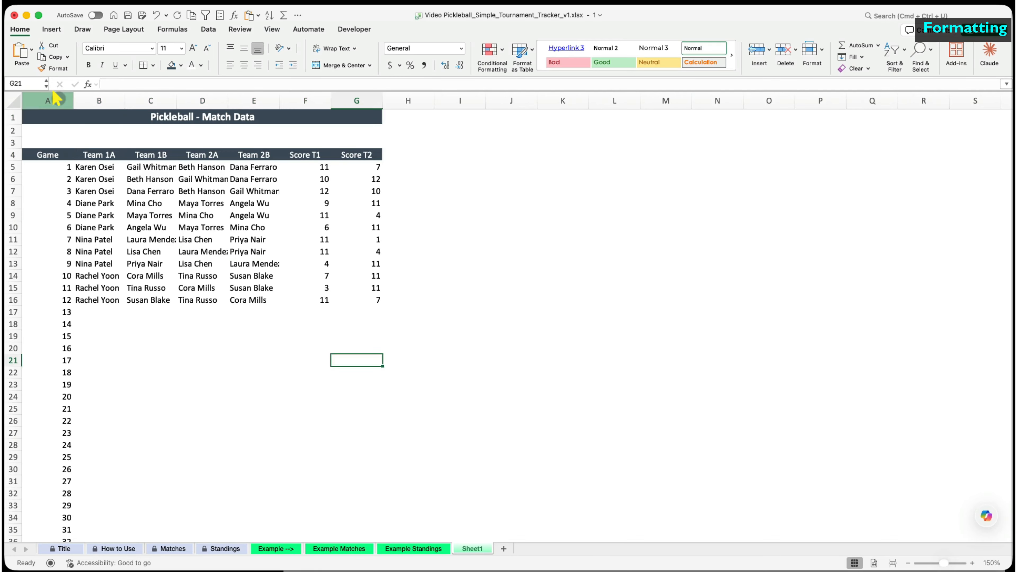
- Centre columns A–G and give the table body rows 5–76 grey borders
left_click_drag(47, 101, 357, 101)
key("super+e")
left_click(235, 348)
left_click_drag(46, 166, 345, 497)
scroll(280, 321, "up", 10)
left_click(153, 64)
left_click(166, 354)
left_click(536, 333)
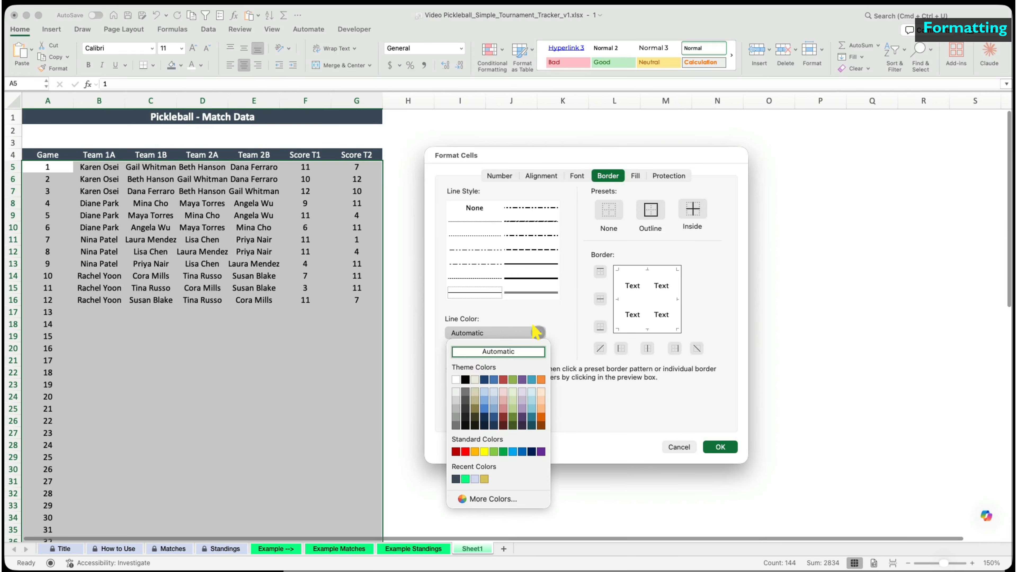
left_click(456, 399)
left_click(720, 446)
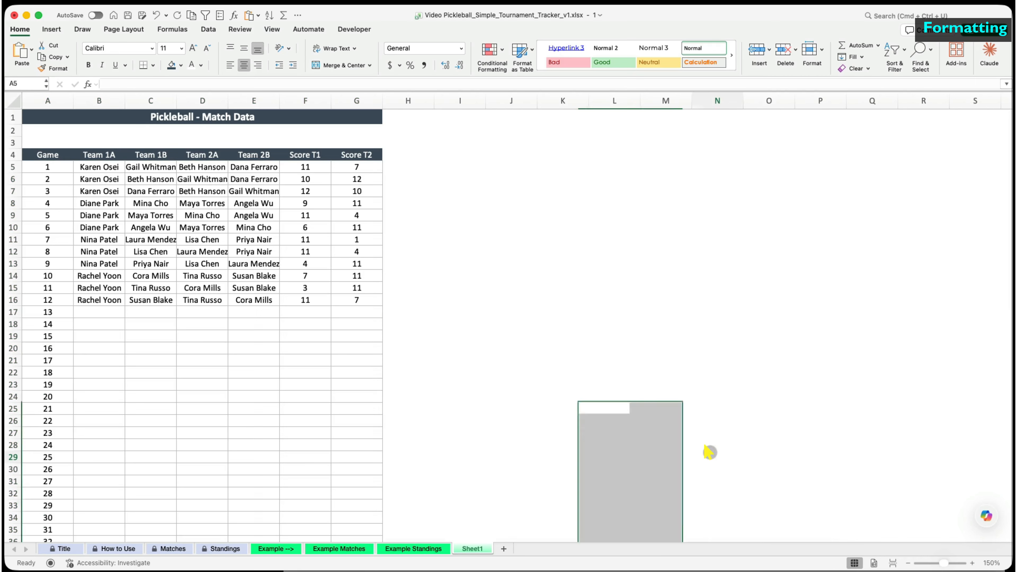
left_click(712, 455)
- Widen the four team player columns B through E together
left_click_drag(116, 101, 265, 101)
left_click_drag(279, 100, 315, 101)
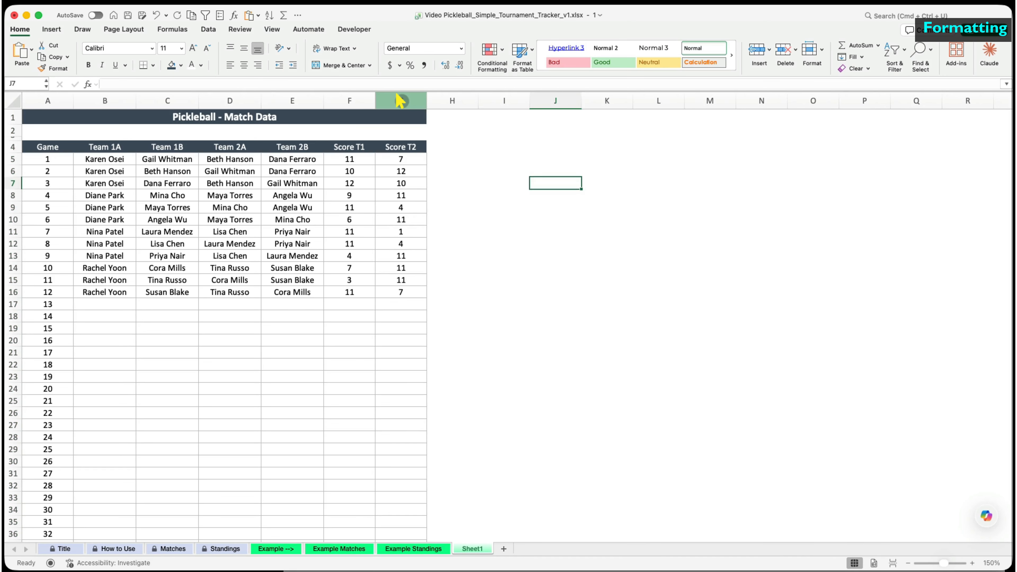
left_click(401, 100)
- Copy the styled Score T2 column into H:I and clear the pasted values in H5:I16
key("cmd+c")
left_click_drag(452, 101, 505, 101)
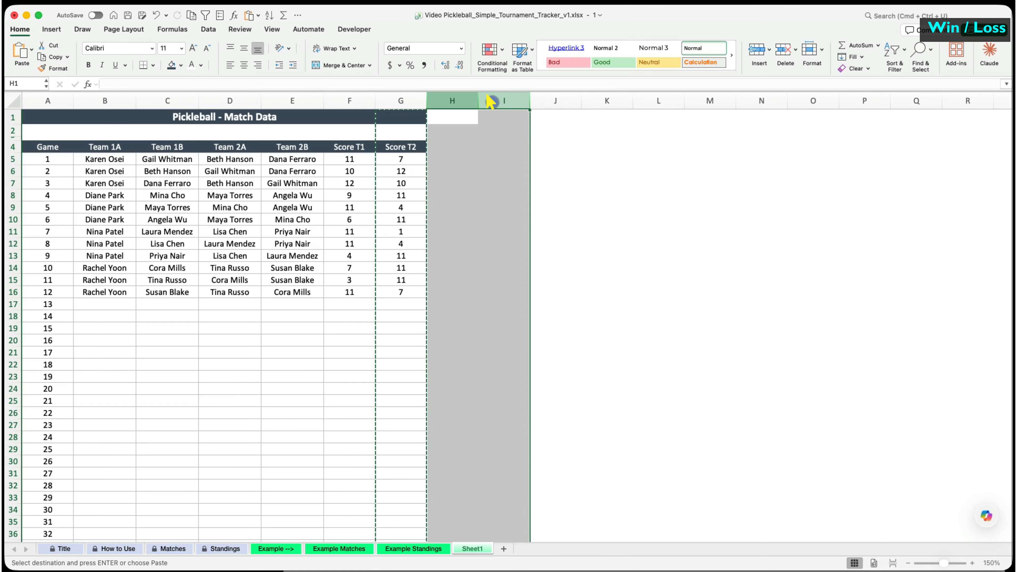
key("cmd+v")
left_click(457, 149)
left_click_drag(457, 159, 488, 291)
key("Delete")
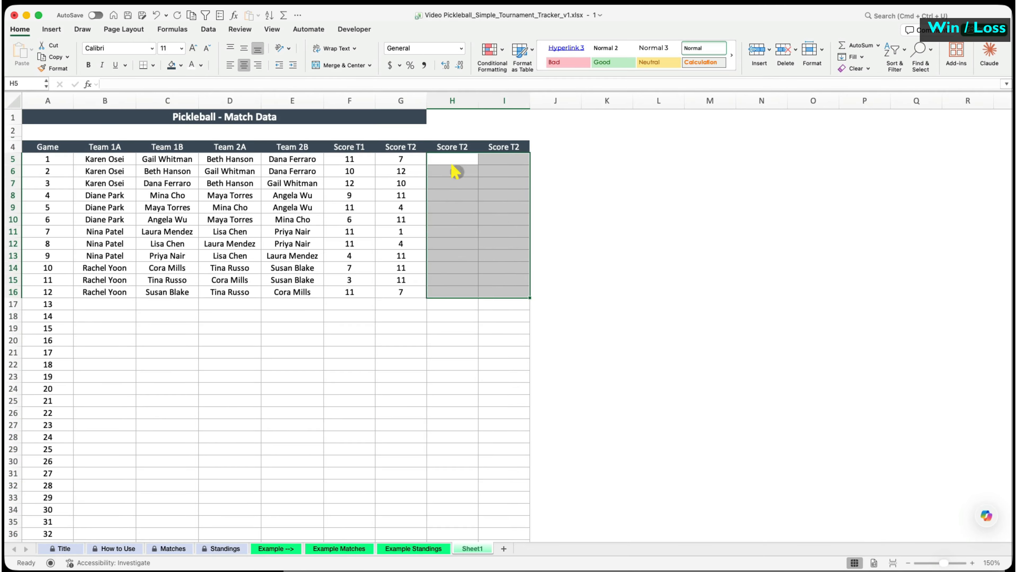
- Rename the new headers to T1 W/L and T2 W/L
left_click(462, 147)
type("T1 W/")
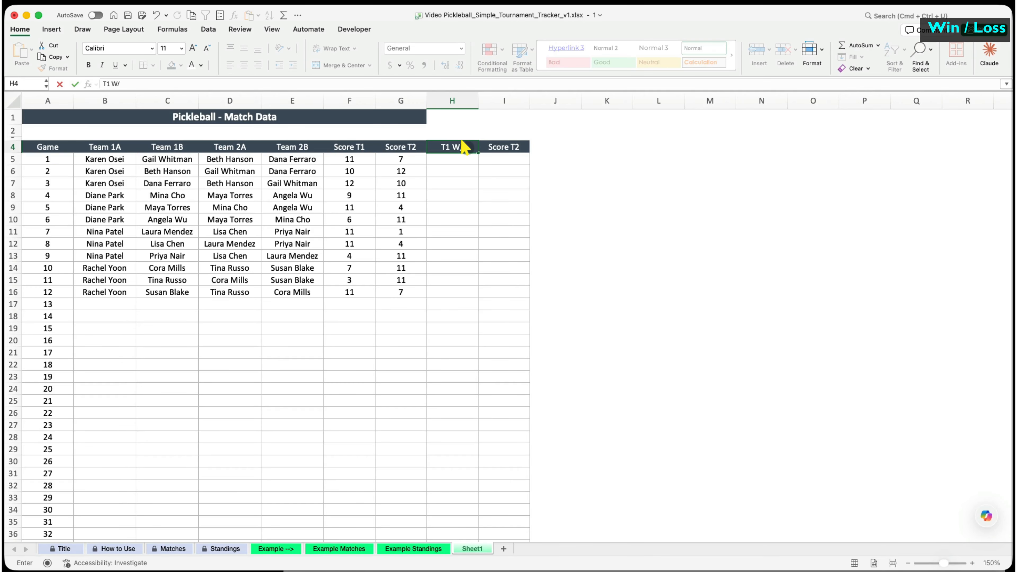
key("Tab")
type("T2 W/L")
key("Return")
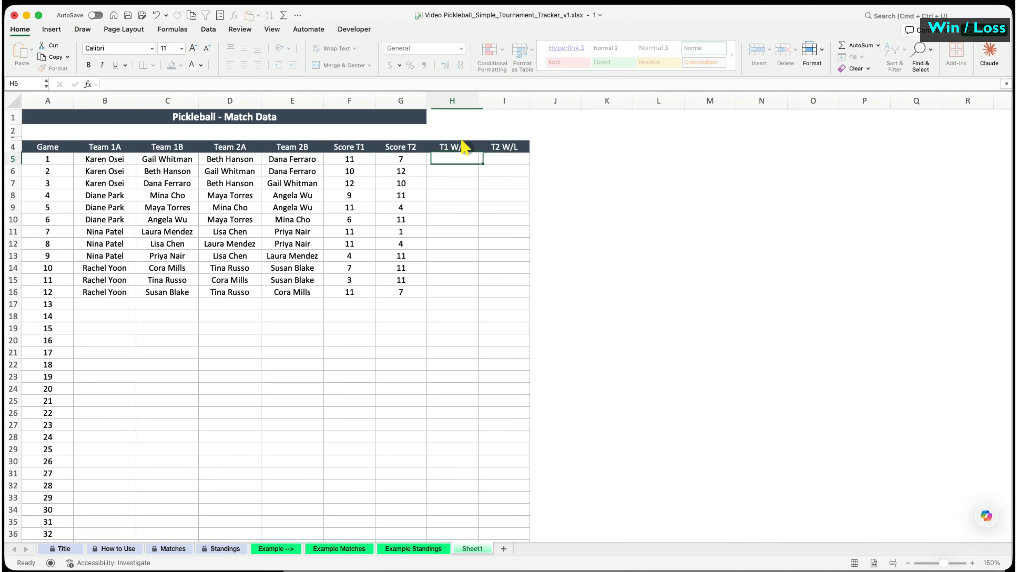
- Enter =IF(F5>G5,"W","L") in H5 and fill it down to row 76
type("=")
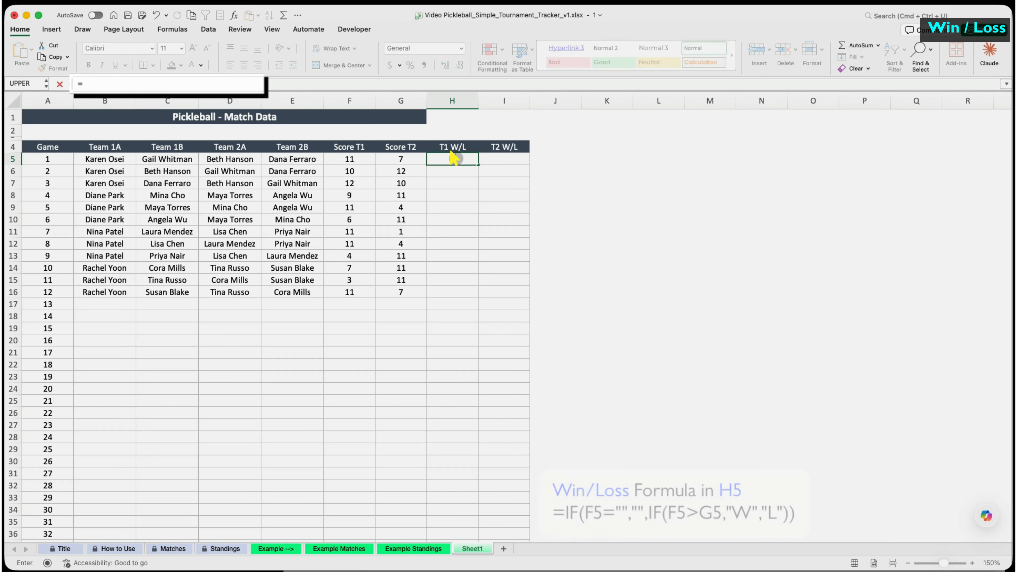
type("if(F5>G5,")
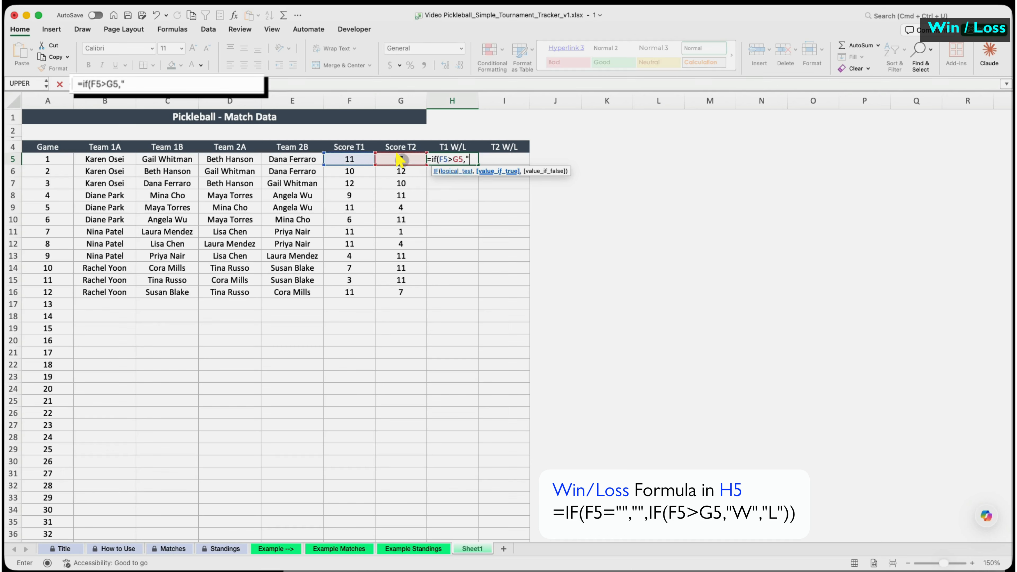
type("\"W\",")
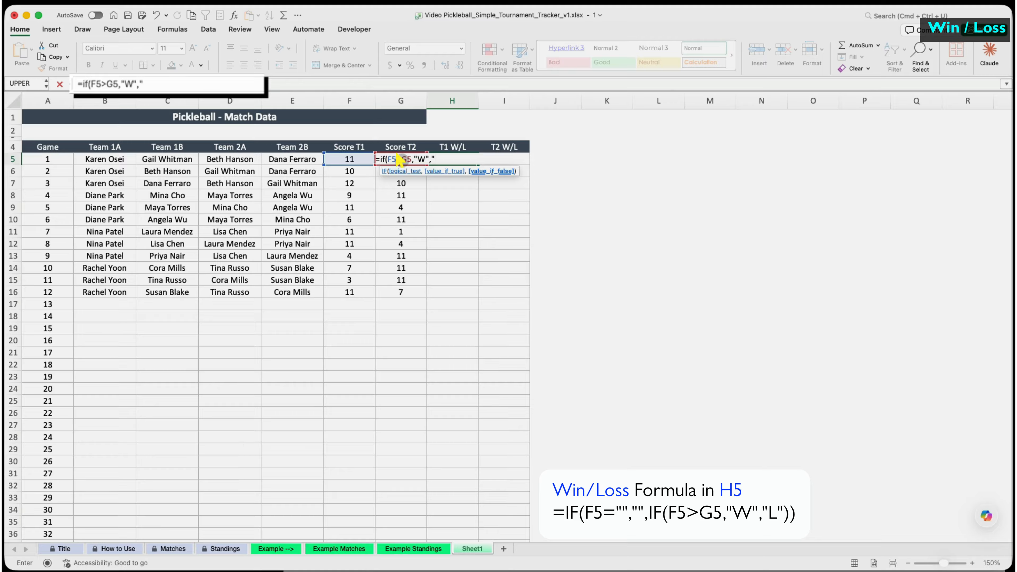
type("\"L\")")
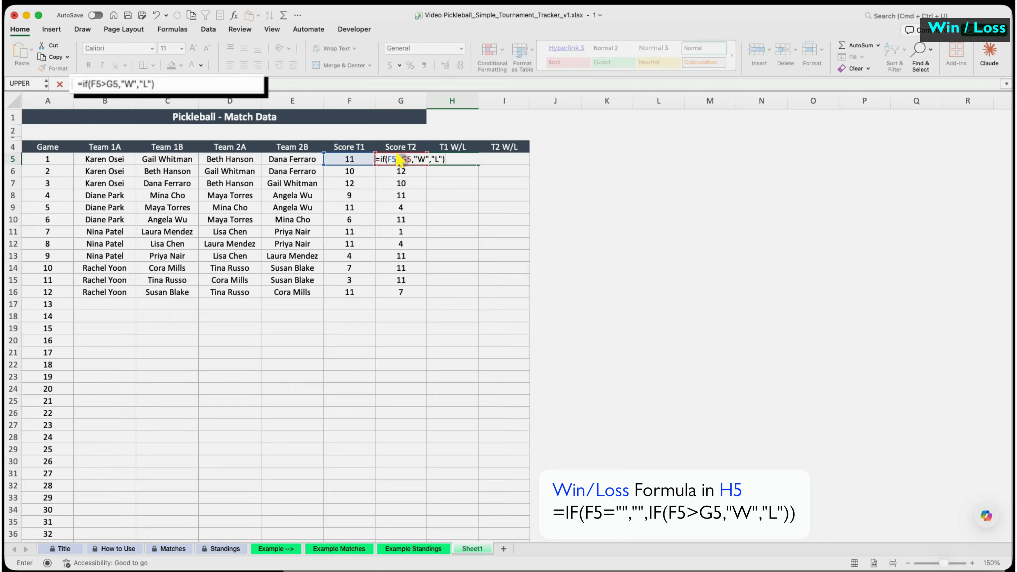
key("Return")
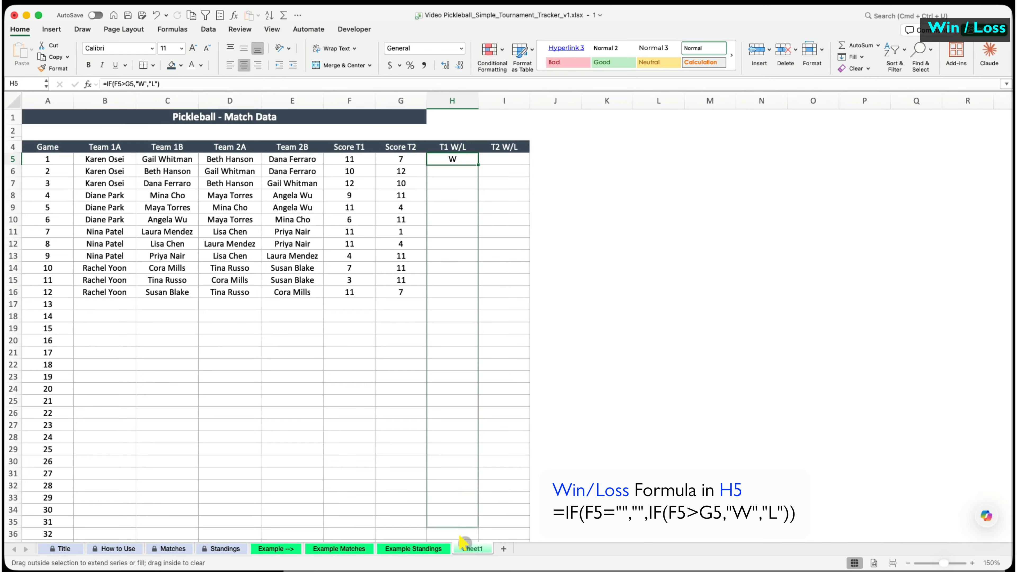
left_click_drag(463, 543, 463, 519)
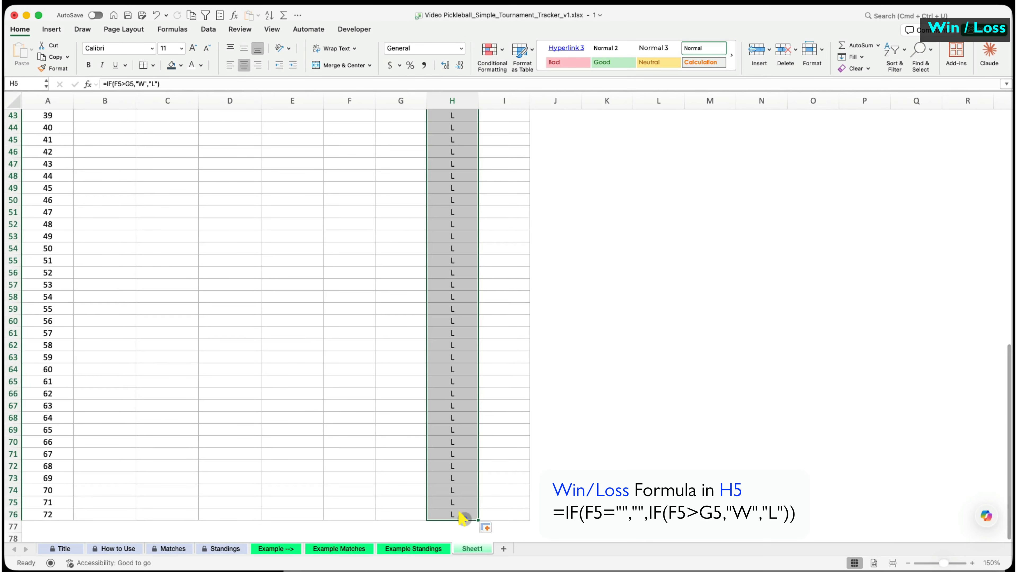
scroll(463, 481, "up", 15)
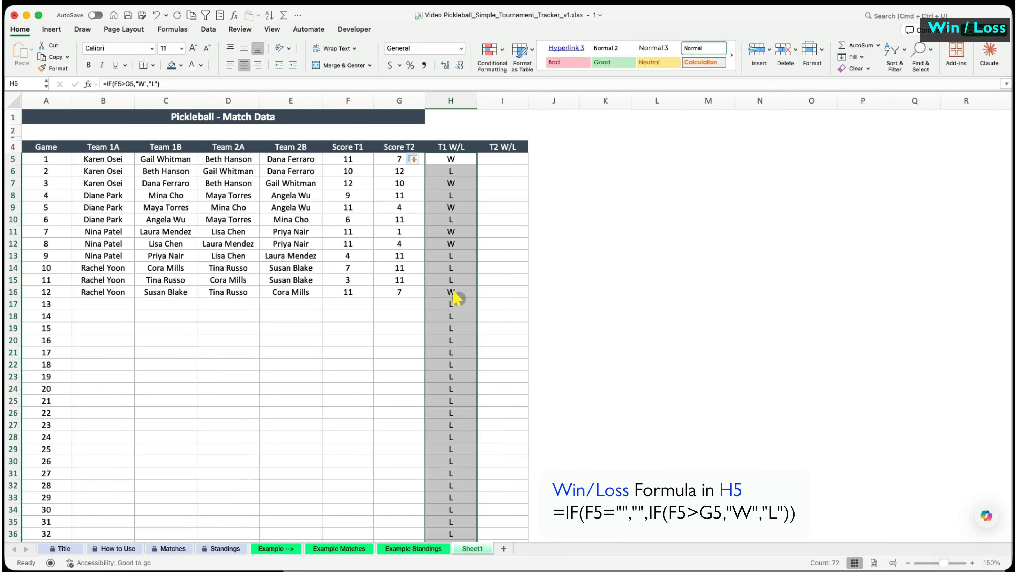
left_click(455, 303)
- Wrap the H5 win/loss formula in IF(F5="","",…) and fill it down column H
left_click(106, 83)
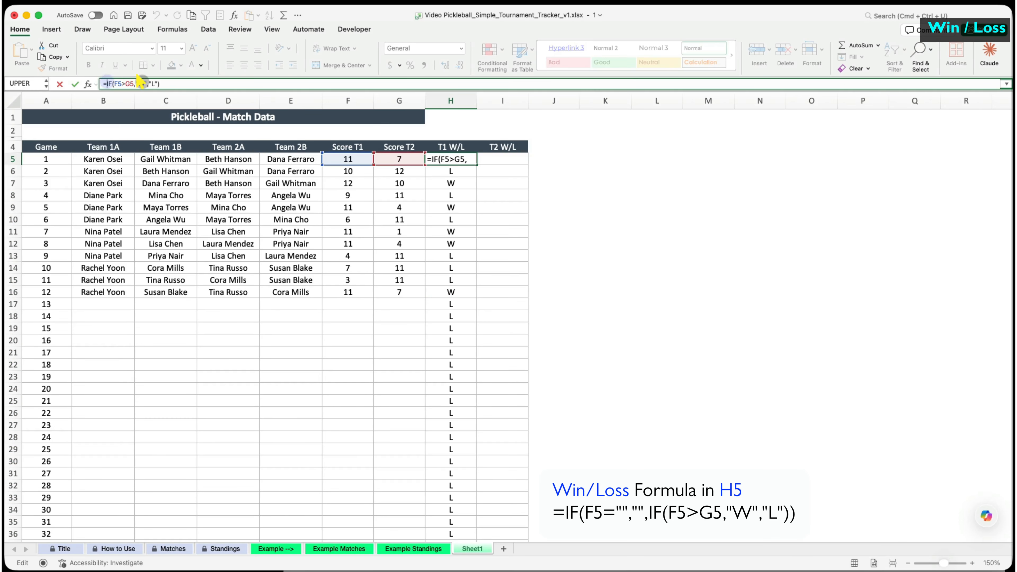
type("if(F5")
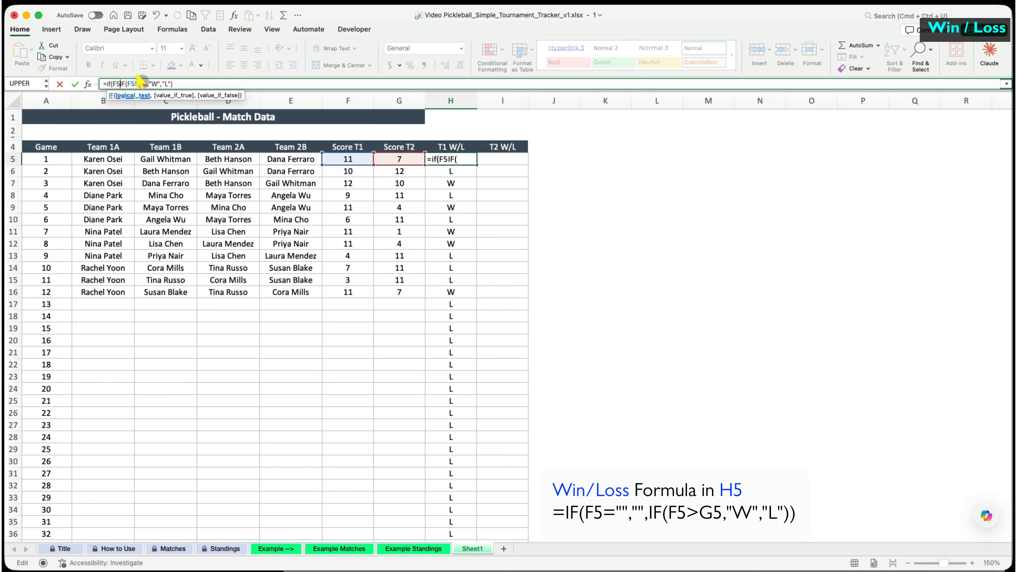
type("=\"\",\"\",")
key("Return")
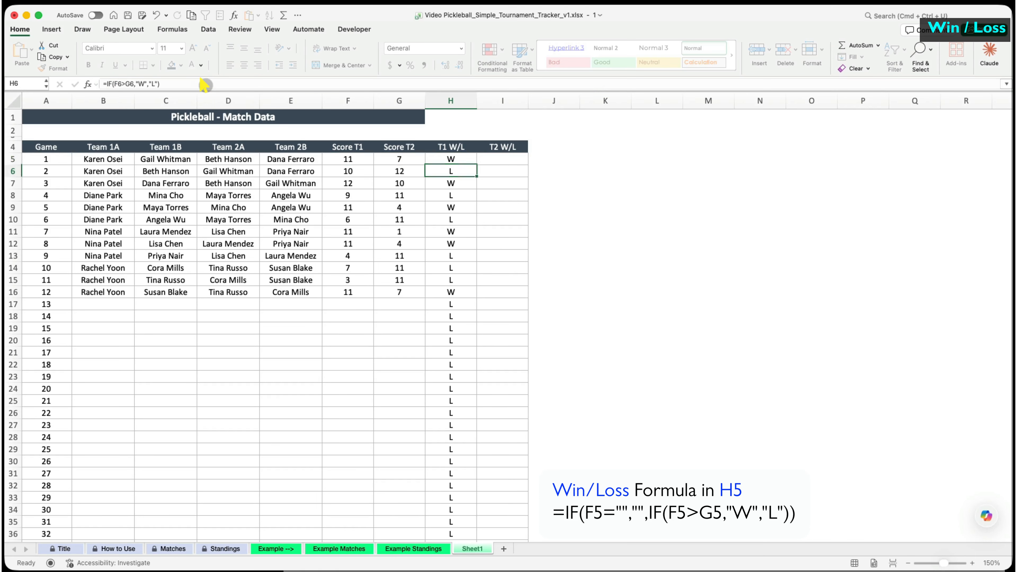
left_click(455, 159)
double_click(477, 164)
- Enter =IF(G5="","",IF(G5>F5,"W","L")) in I5 and fill it down column I
left_click(487, 159)
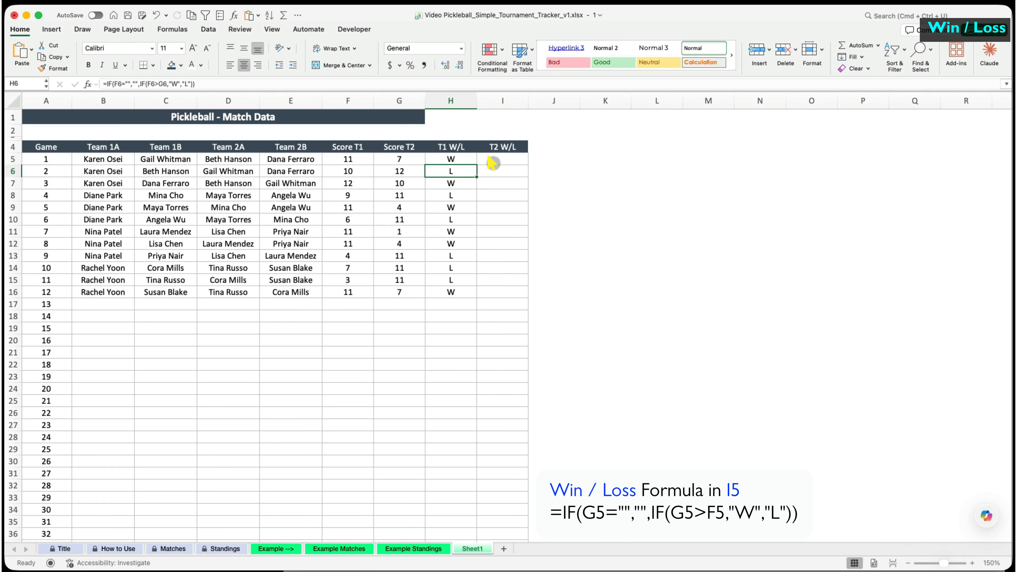
left_click(342, 82)
key("super+v")
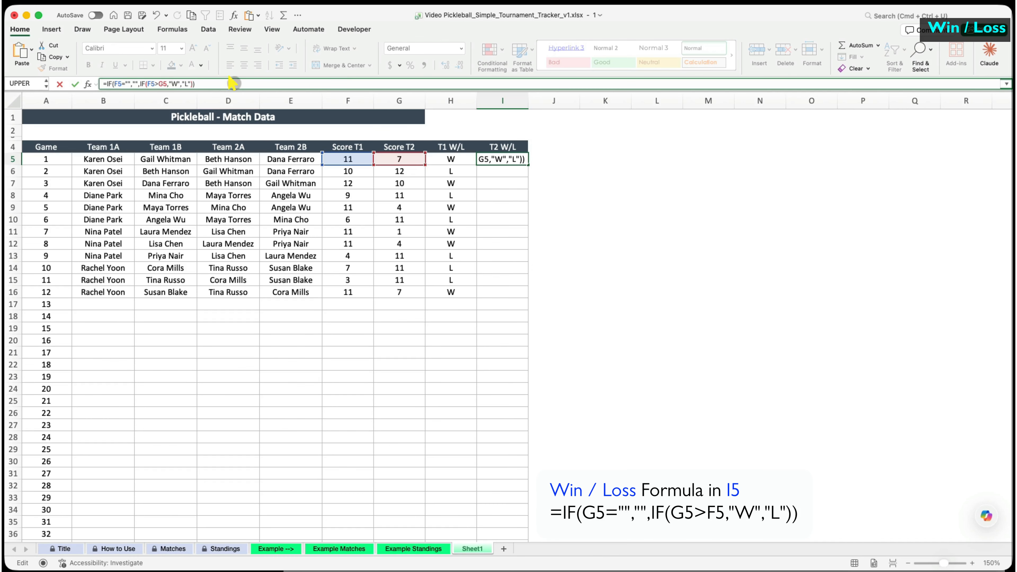
double_click(114, 83)
type("G5")
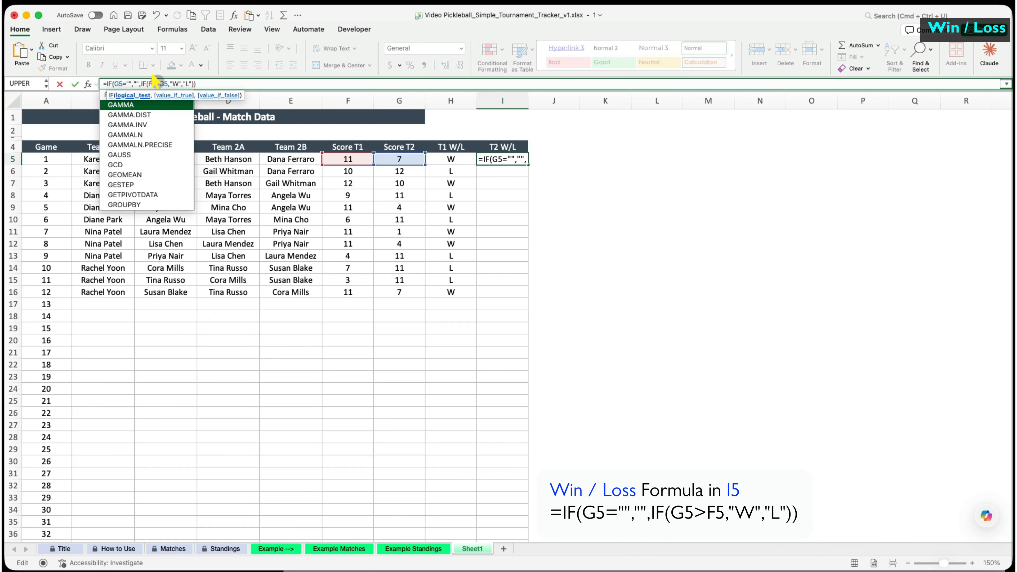
double_click(153, 84)
type("G5")
double_click(161, 83)
type("F5")
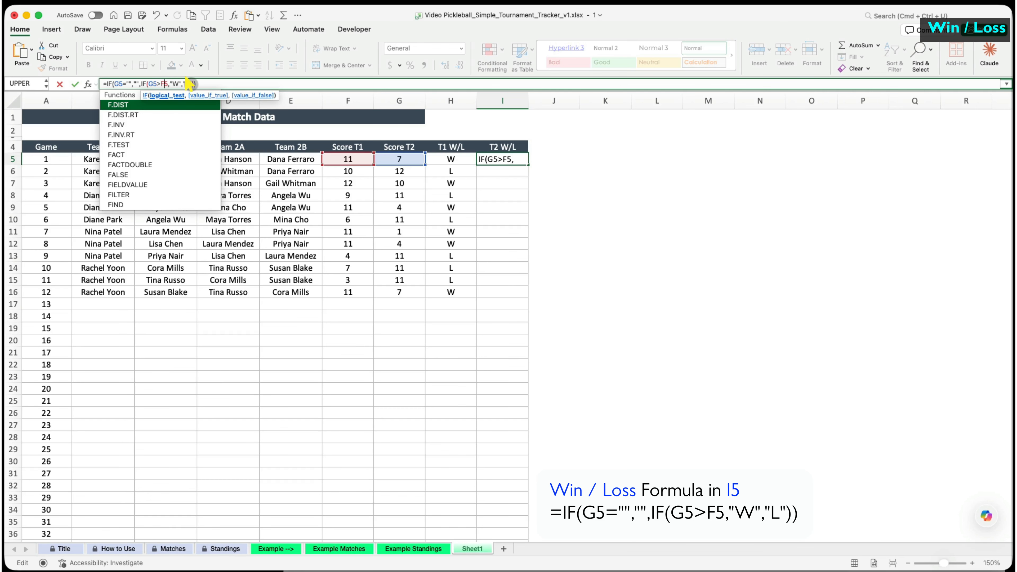
key("Return")
double_click(525, 163)
left_click(497, 316)
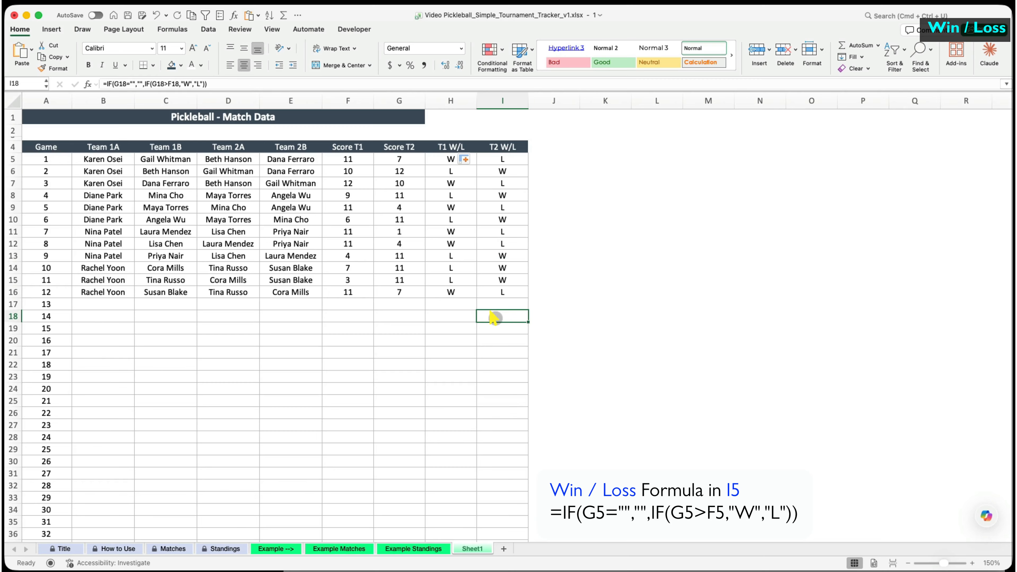
- Merge and centre the title across A1:I1
left_click_drag(116, 117, 504, 117)
left_click(341, 64)
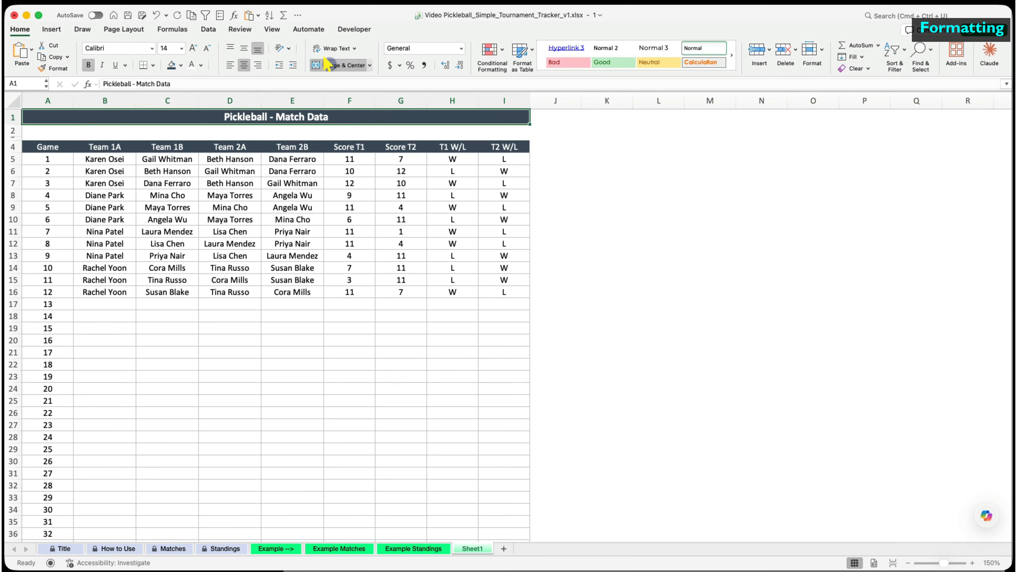
left_click(607, 267)
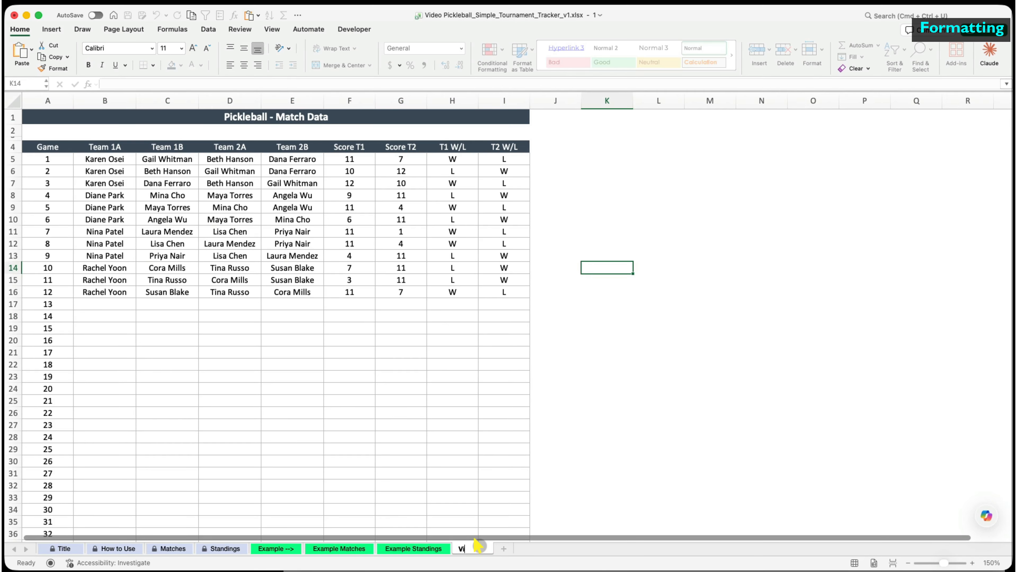
- Name the match sheet Video Matches and add a new sheet named Video Standings
type("s")
key("Return")
left_click(522, 548)
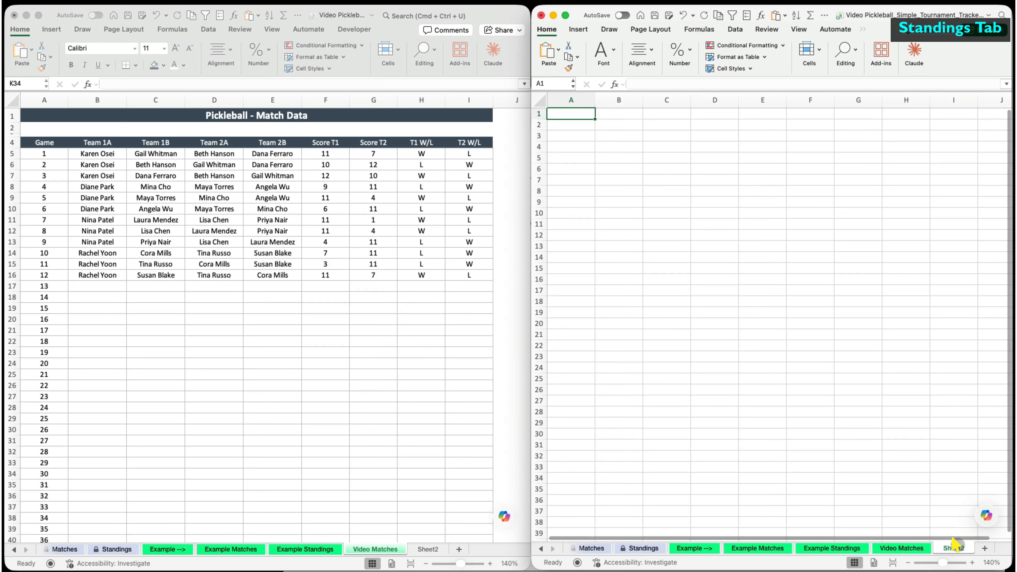
double_click(955, 547)
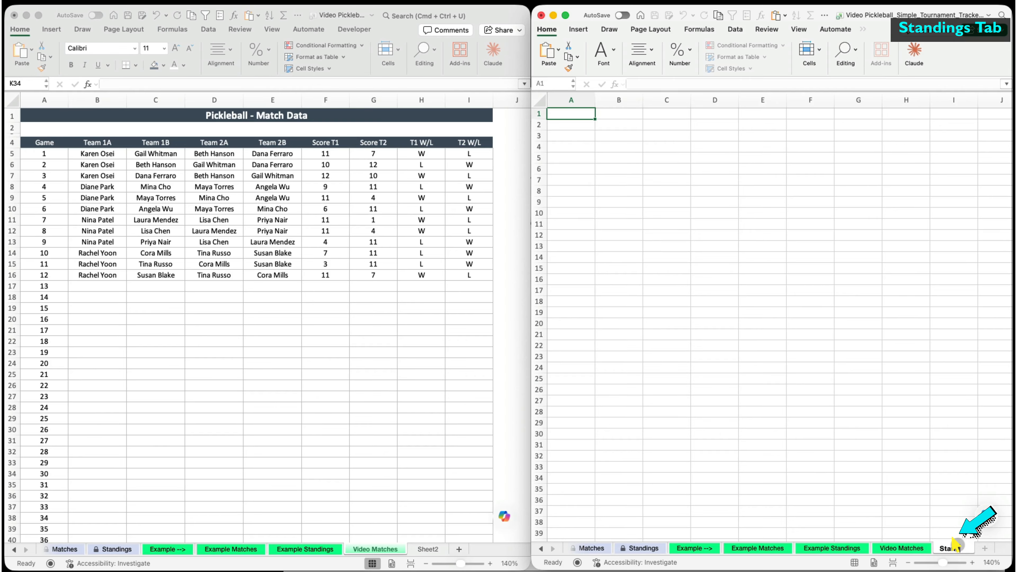
type("Standings")
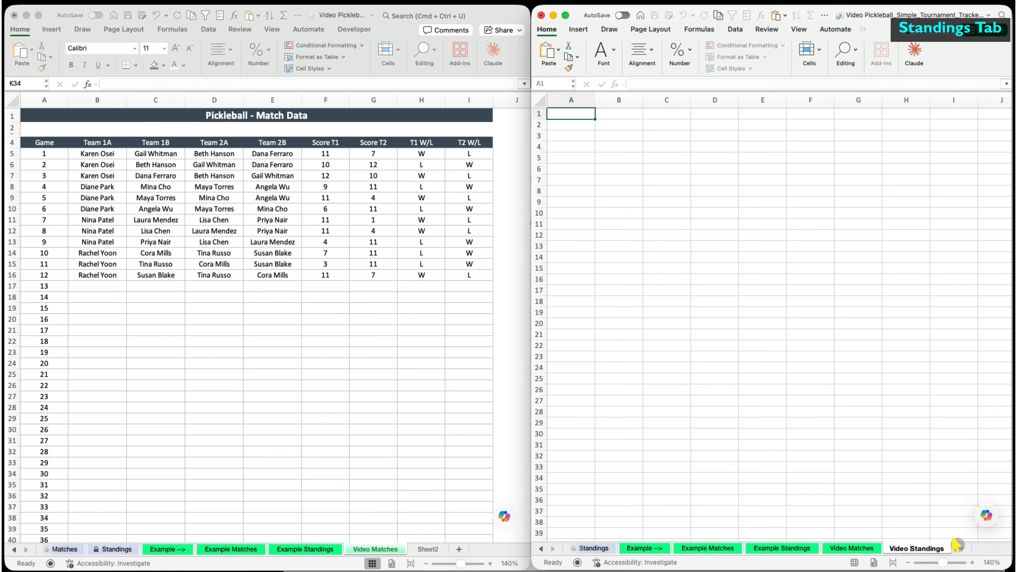
- Narrow column A of Video Standings and set both sheets to Century Gothic
left_click(906, 467)
left_click_drag(595, 101, 554, 101)
left_click(625, 158)
left_click(95, 186)
left_click(13, 101)
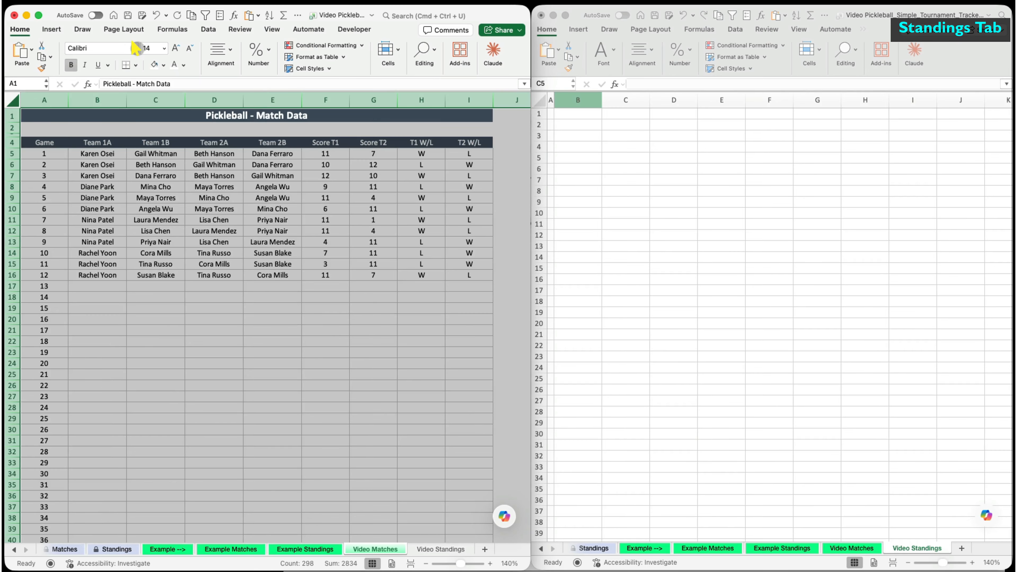
left_click(135, 48)
left_click(155, 136)
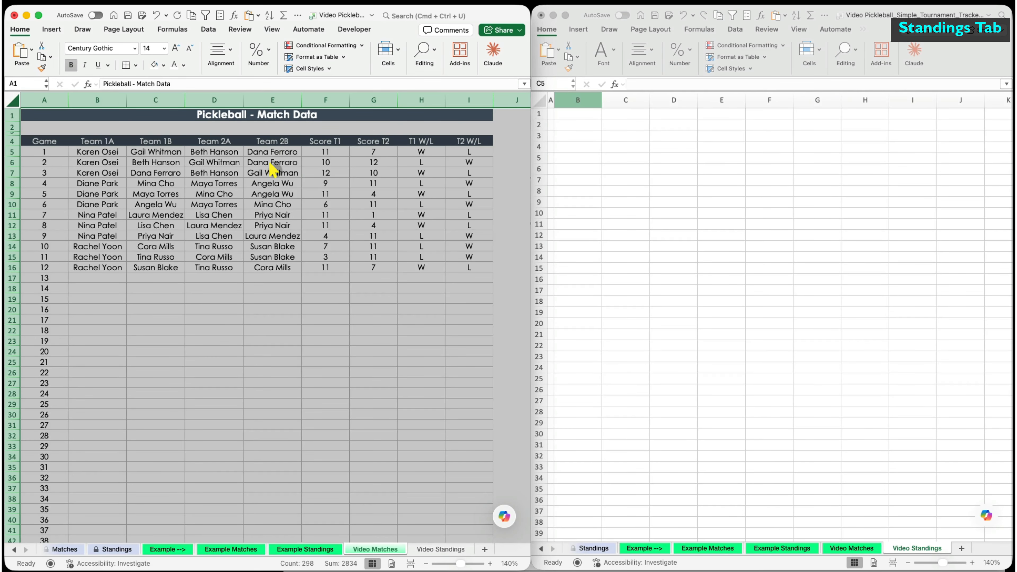
left_click(274, 170)
left_click(542, 99)
left_click(604, 51)
left_click(608, 82)
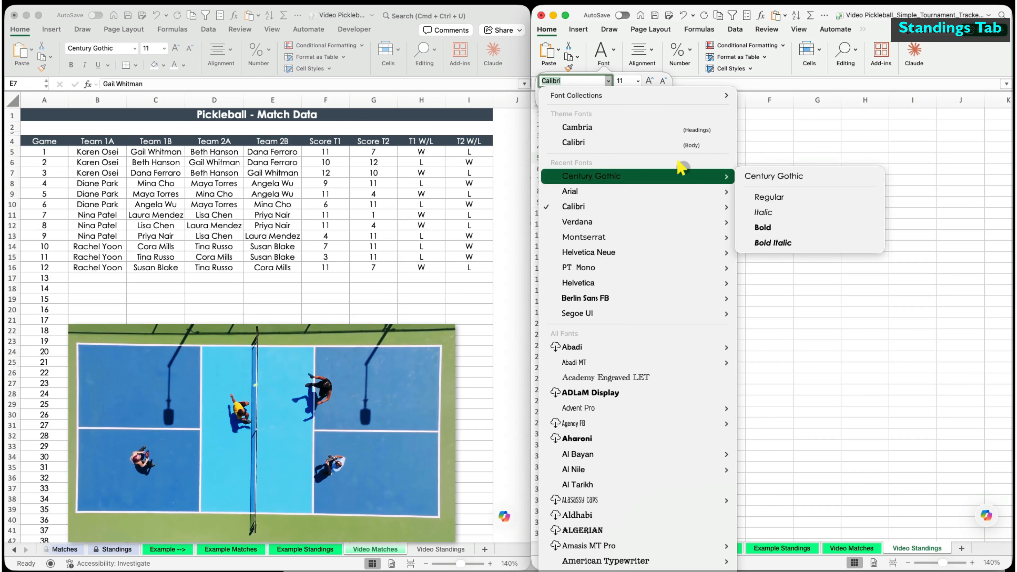
left_click(682, 175)
- Enter headers Rank, Player, Games Played, Wins and Losses in B11:F11
left_click(576, 223)
type("Rank")
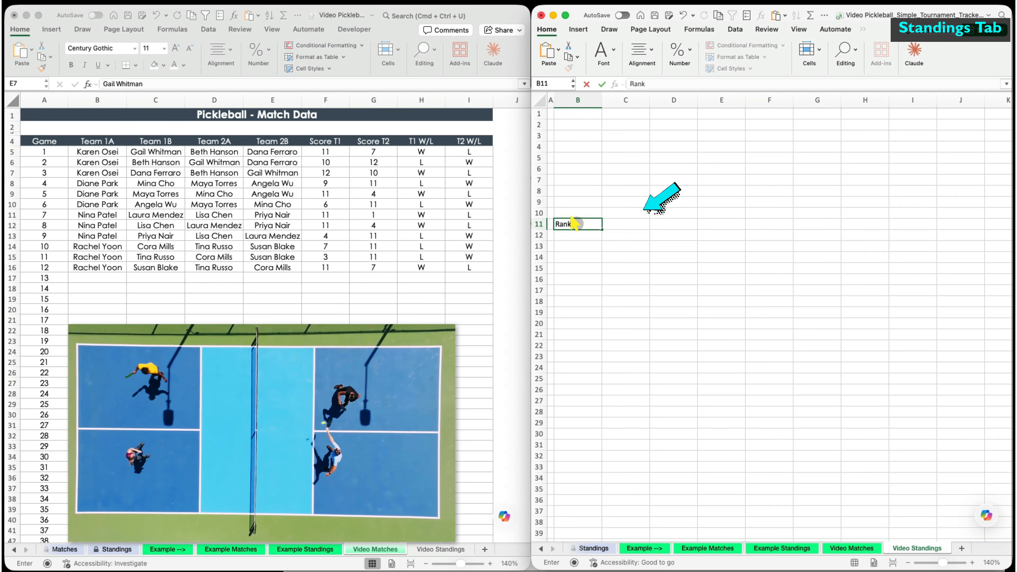
key("Tab")
type("Player")
key("Tab")
type("G")
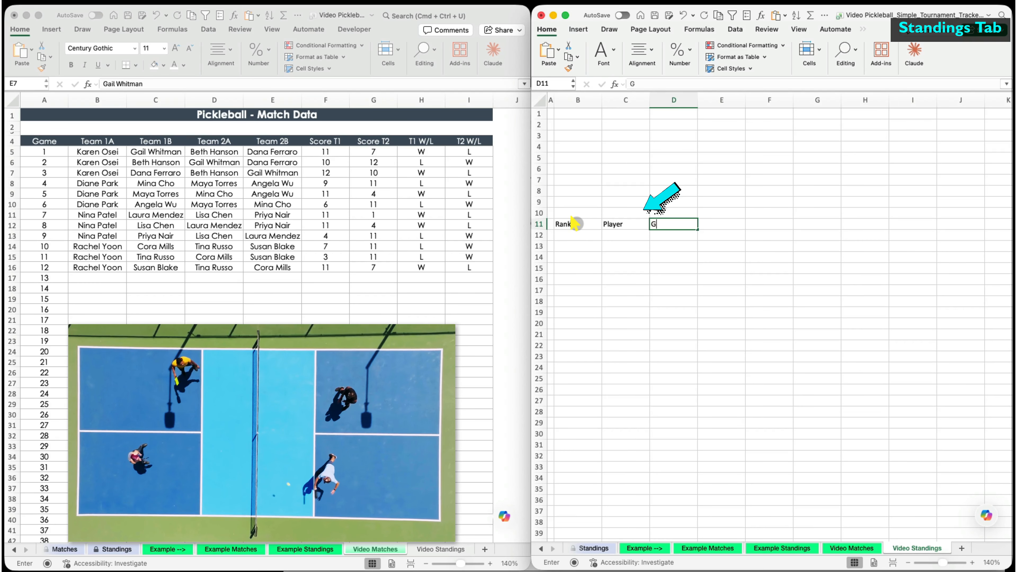
type("ames Played")
key("Tab")
type("Wins")
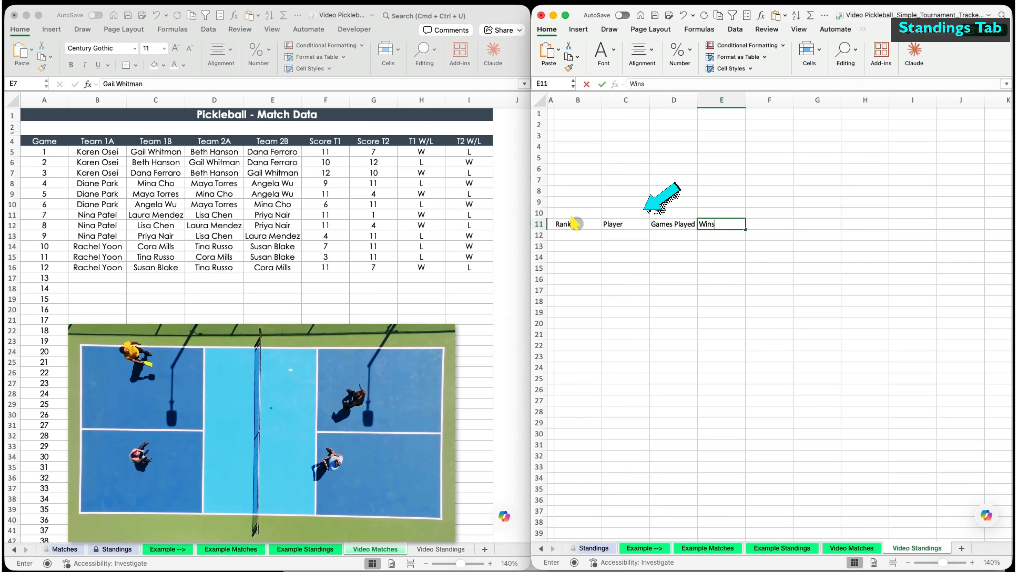
key("Tab")
type("Losses")
key("Tab")
- Continue row 11 with Win %, Points For, Points Against, Points Differential and Avg margin headers
type("Win ")
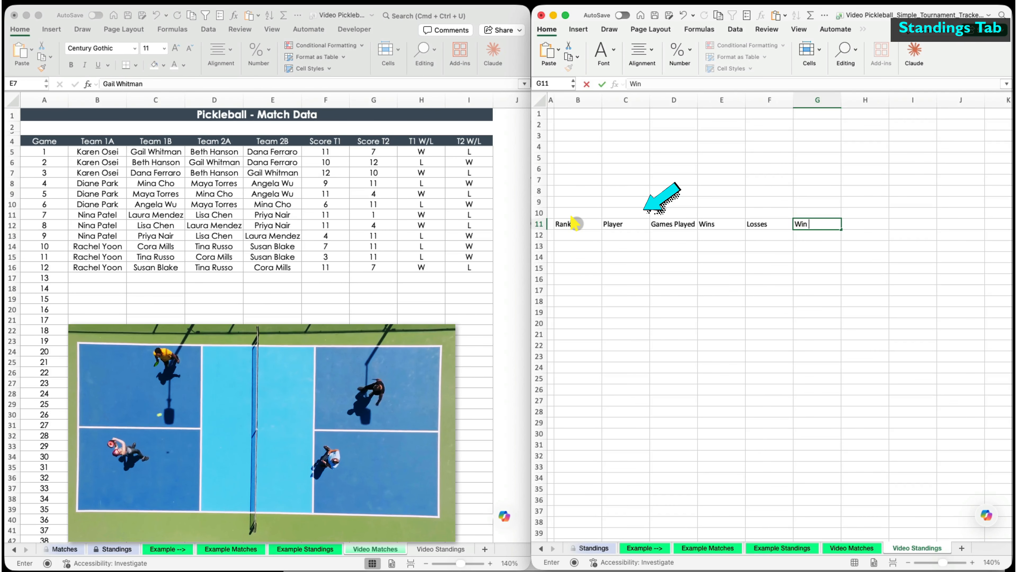
type("%")
key("Tab")
type("Points For")
key("Tab")
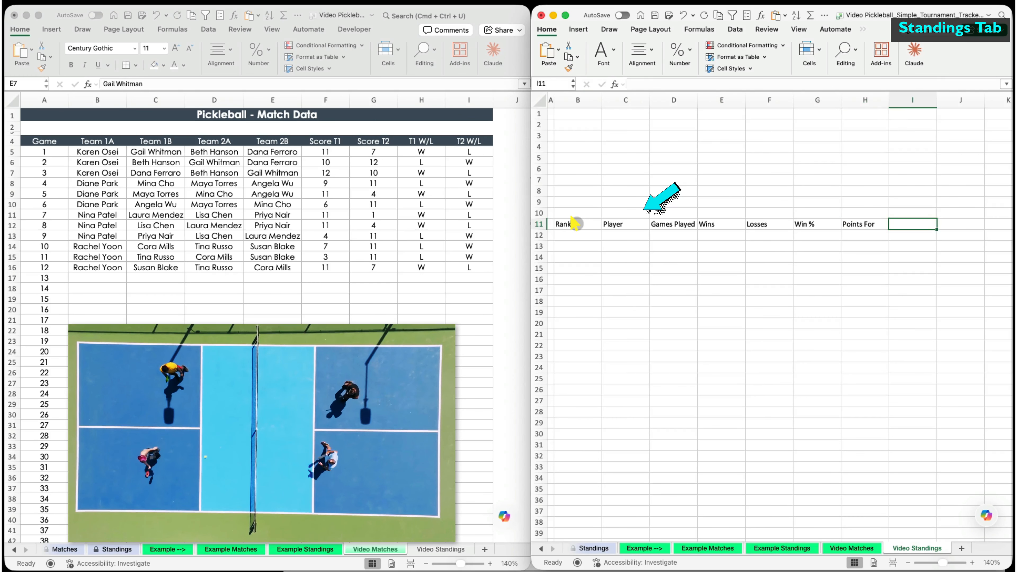
type("Points Against")
key("Tab")
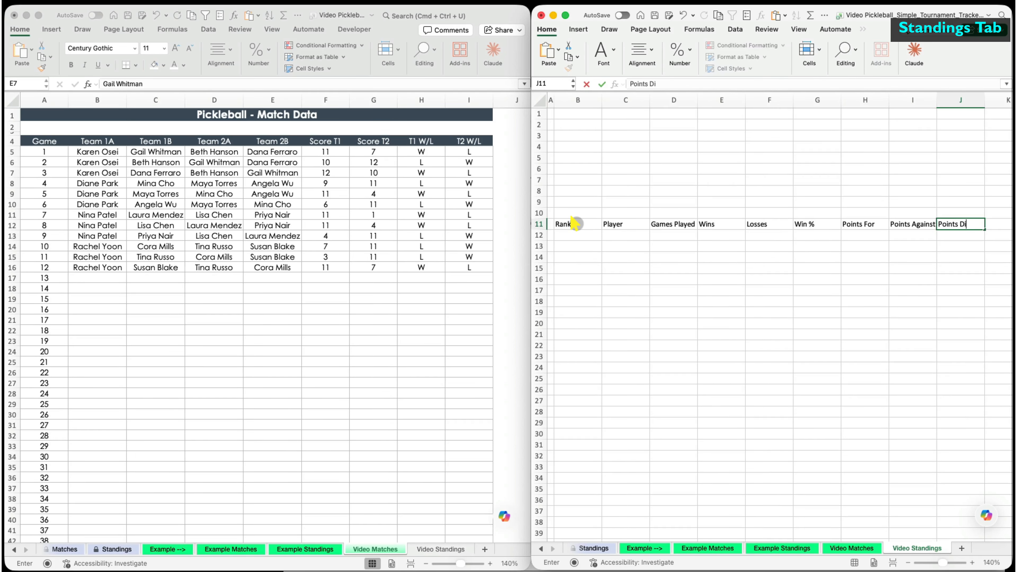
type("Points Differential")
key("Tab")
type("A")
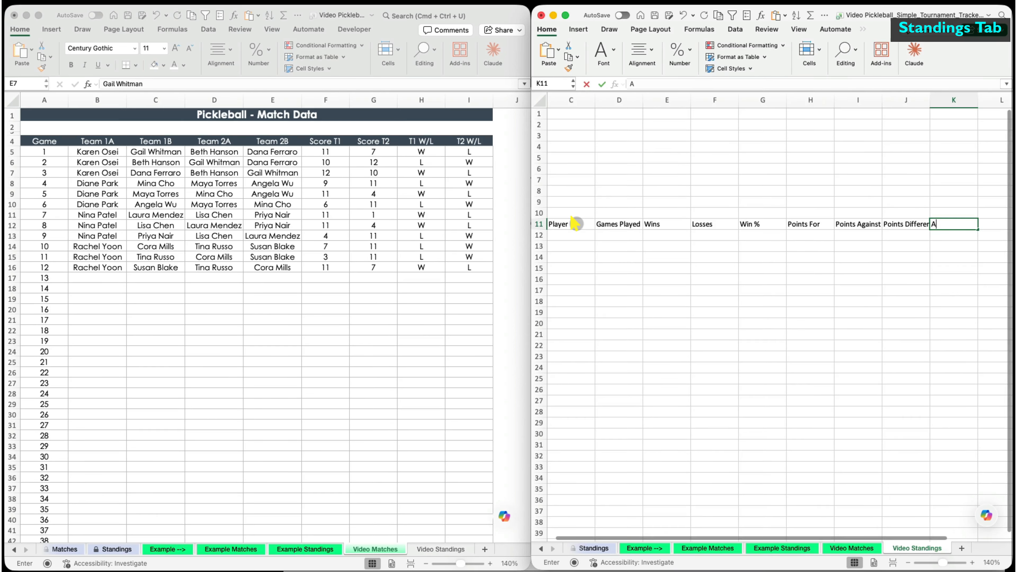
type("vg Marin")
key("Return")
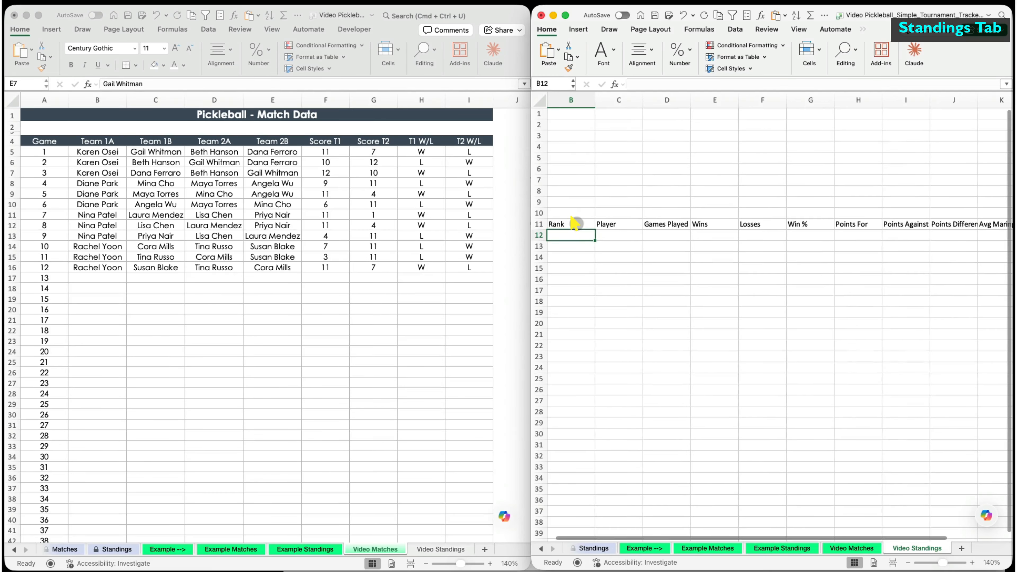
- Reapply Century Gothic to the entire Video Standings sheet, including the new headers
left_click(909, 563)
left_click(540, 101)
left_click(605, 55)
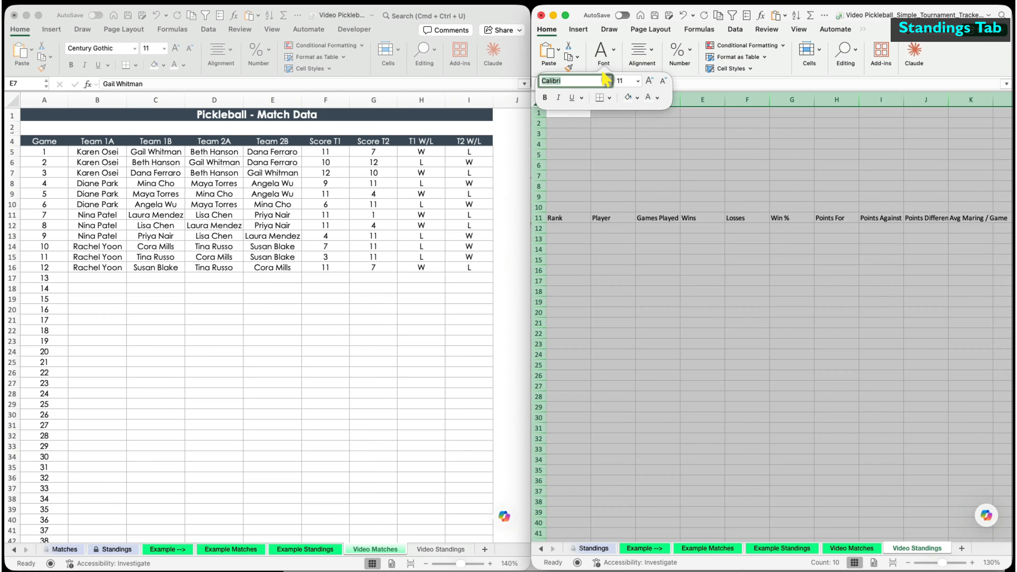
left_click(608, 82)
mouse_move(657, 178)
left_click(753, 178)
left_click(703, 253)
- Give row 11 the dark header format with wrapped, middle-aligned text, then copy player names B5:E16
left_click_drag(528, 177, 499, 176)
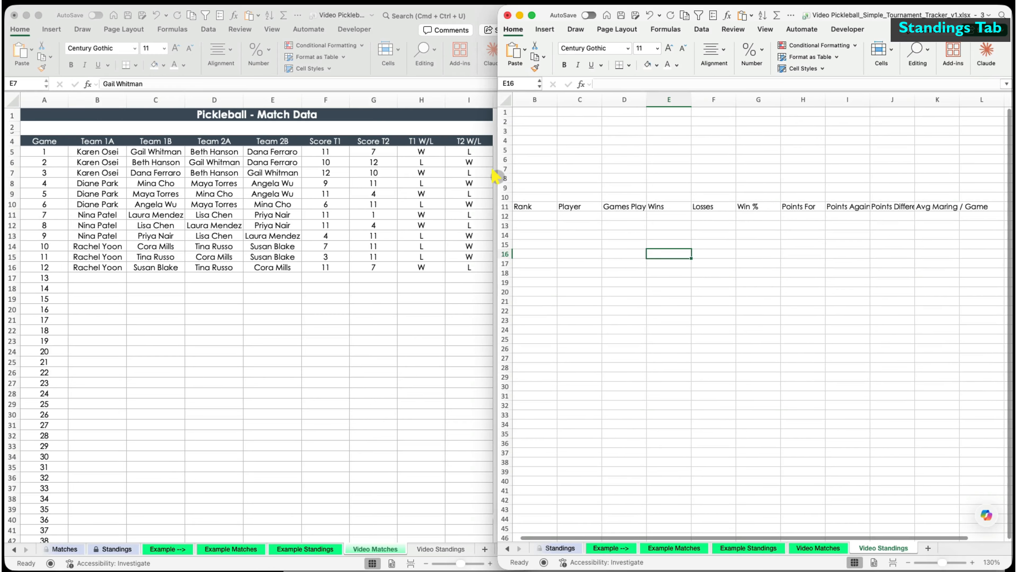
left_click(44, 141)
left_click(42, 67)
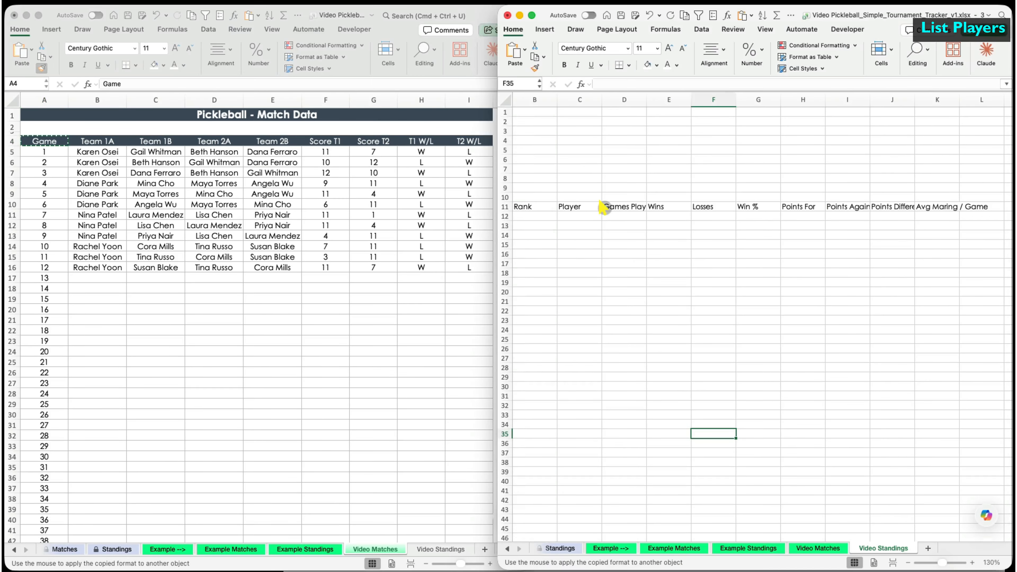
left_click_drag(529, 206, 977, 207)
left_click(715, 54)
left_click(747, 80)
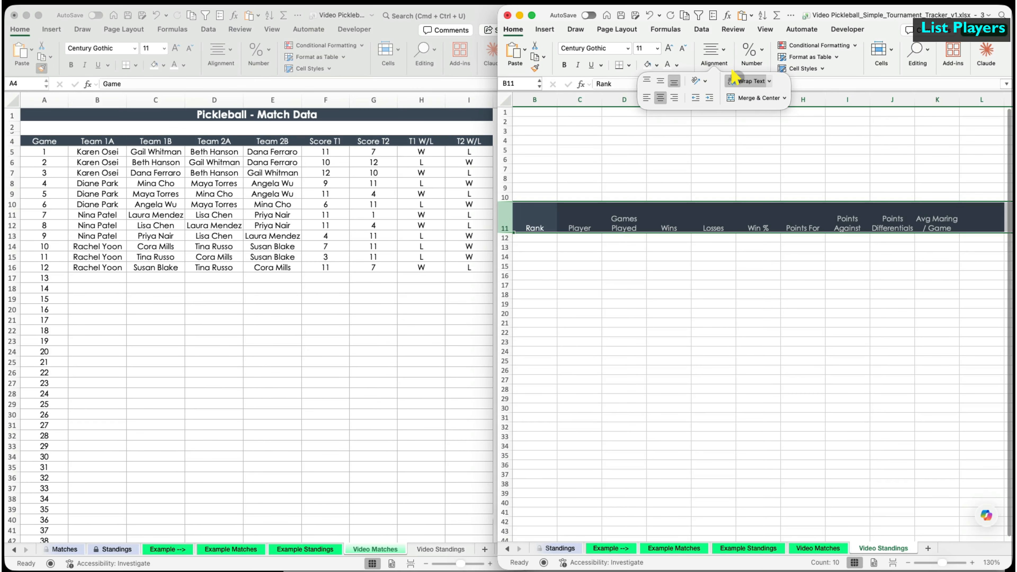
left_click(660, 82)
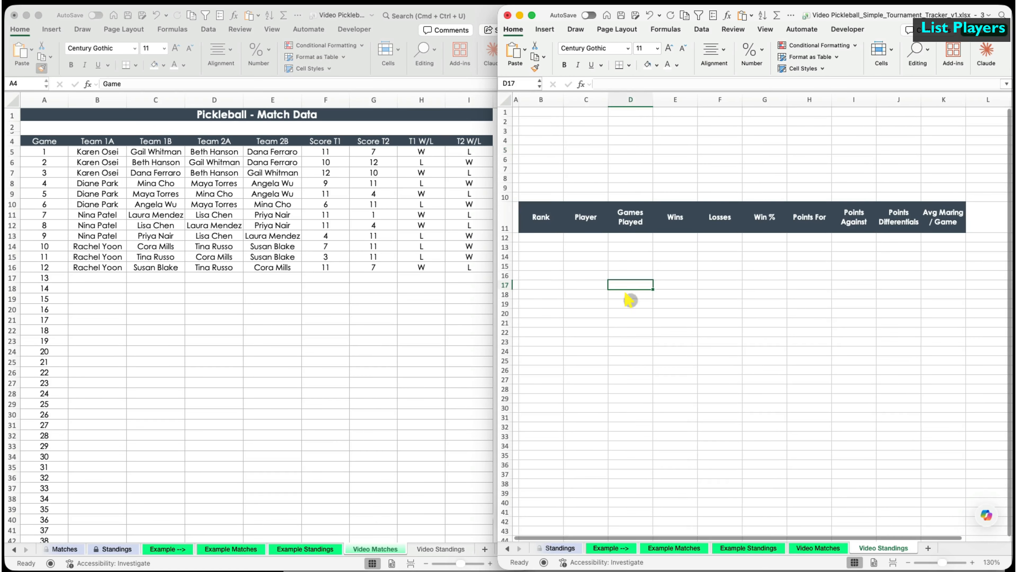
left_click_drag(97, 151, 256, 264)
key("super+c")
- Paste the player names at C12 and stack all name columns into one Player list
left_click(586, 238)
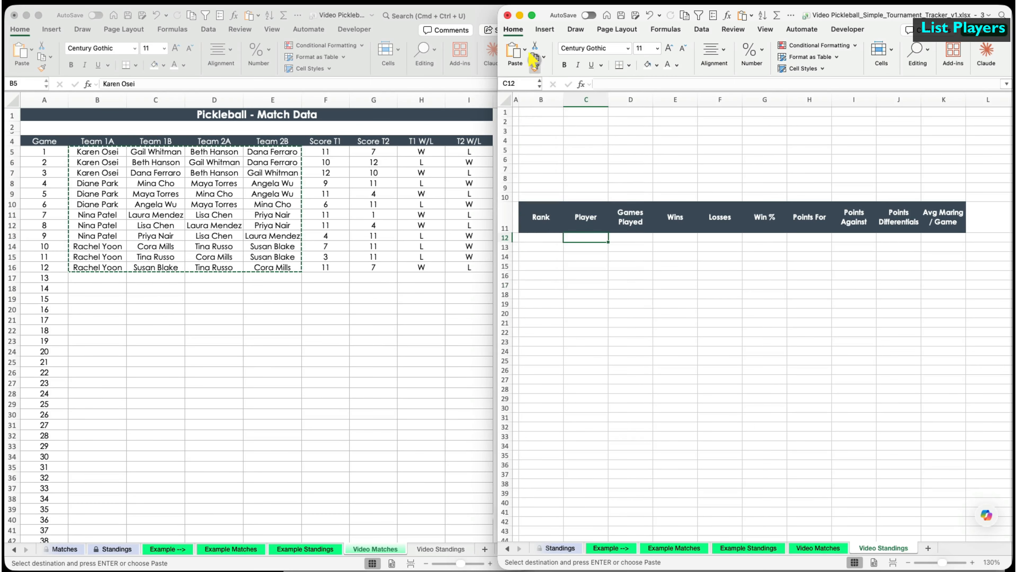
left_click(526, 49)
left_click(549, 186)
left_click_drag(615, 238, 712, 341)
key("super+x")
left_click(587, 351)
key("super+v")
left_click_drag(629, 352, 627, 470)
key("super+x")
left_click(593, 465)
key("super+v")
scroll(593, 465, "down", 5)
key("super+x")
left_click(589, 480)
- Remove duplicate names from the Player list
left_click(702, 29)
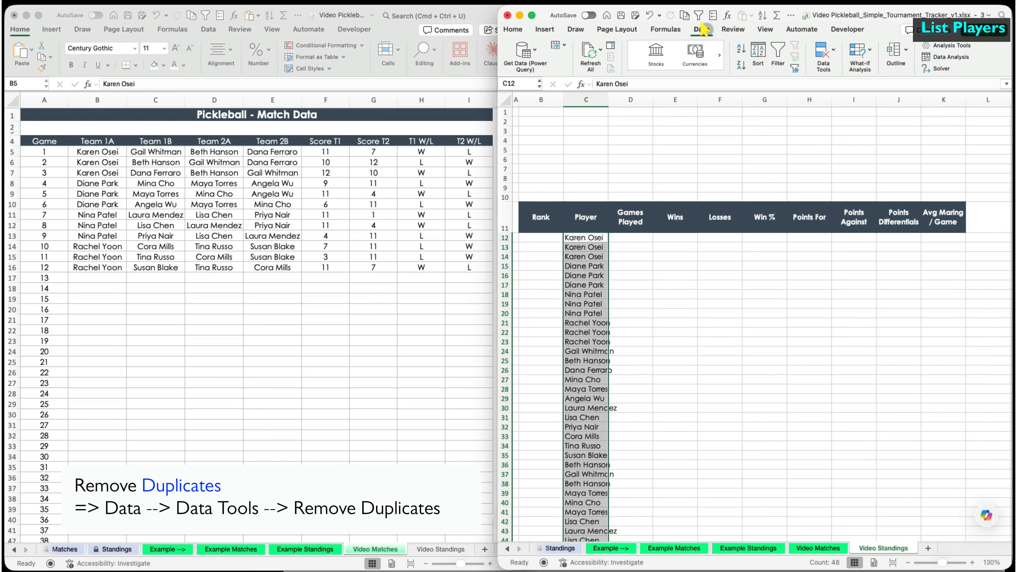
left_click(826, 51)
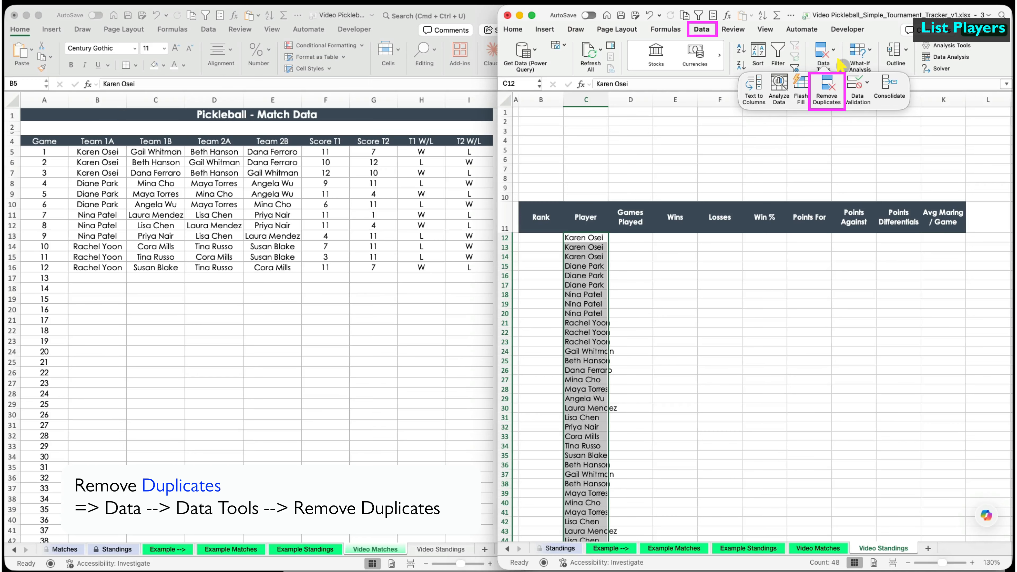
left_click(829, 85)
left_click(166, 211)
left_click(722, 356)
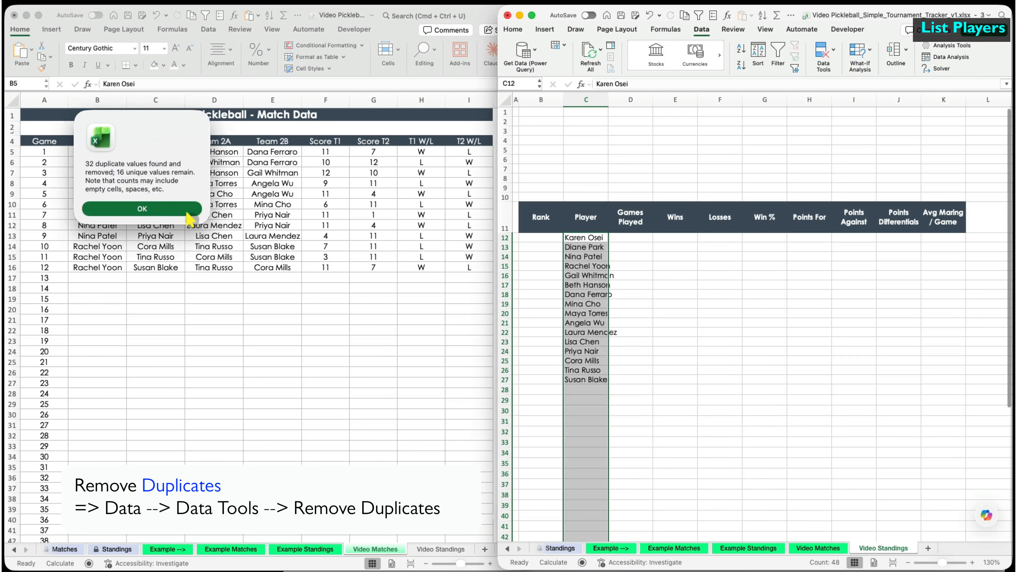
key("Return")
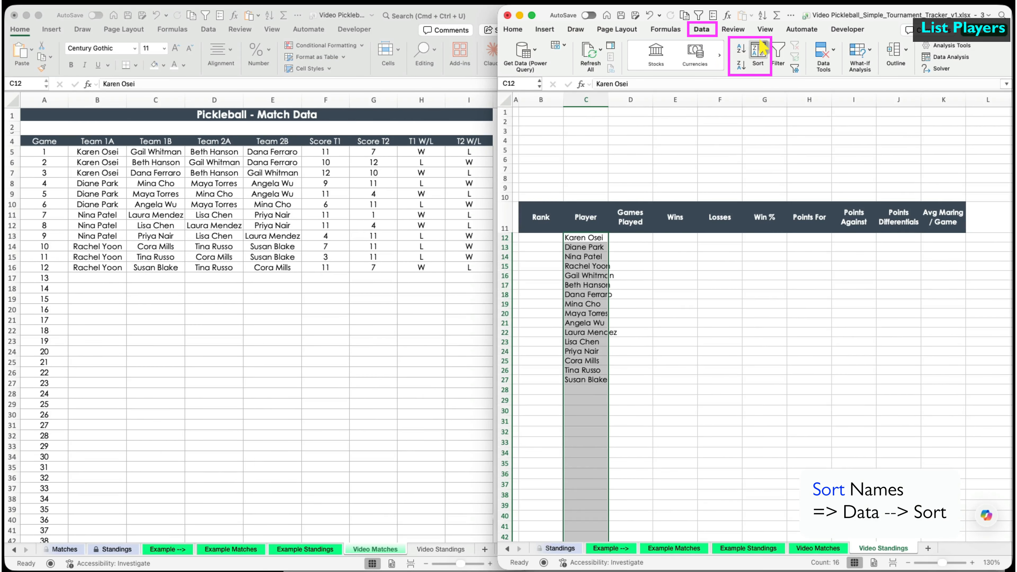
- Sort the names A to Z, paste them as values, and select the match sheet's player cells
left_click(758, 52)
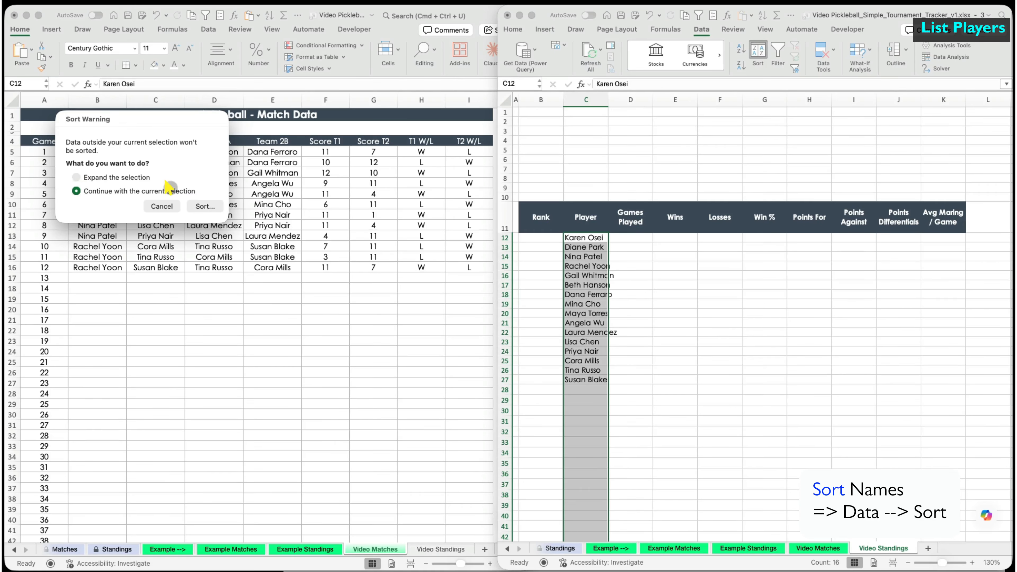
left_click(204, 206)
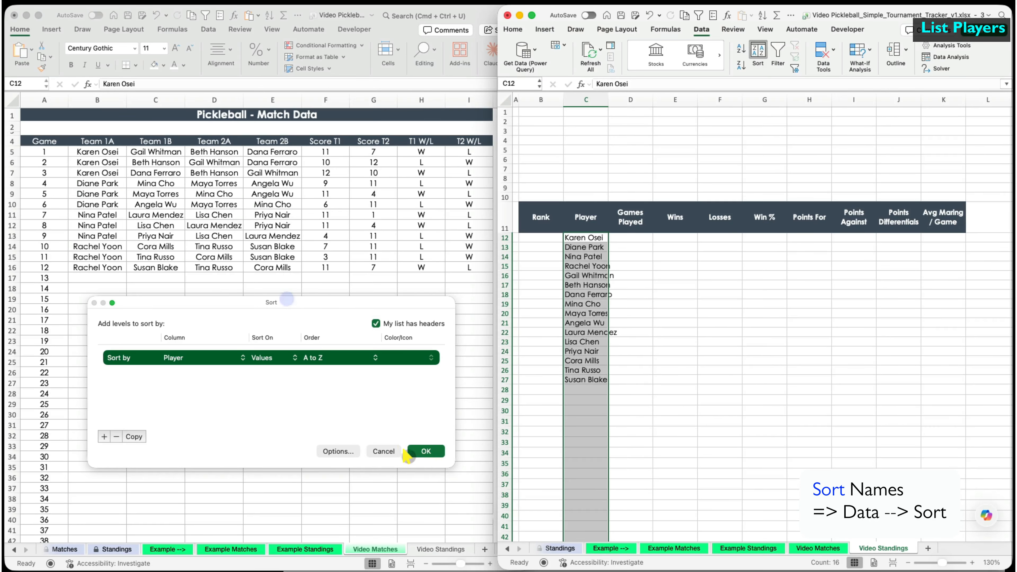
left_click(421, 452)
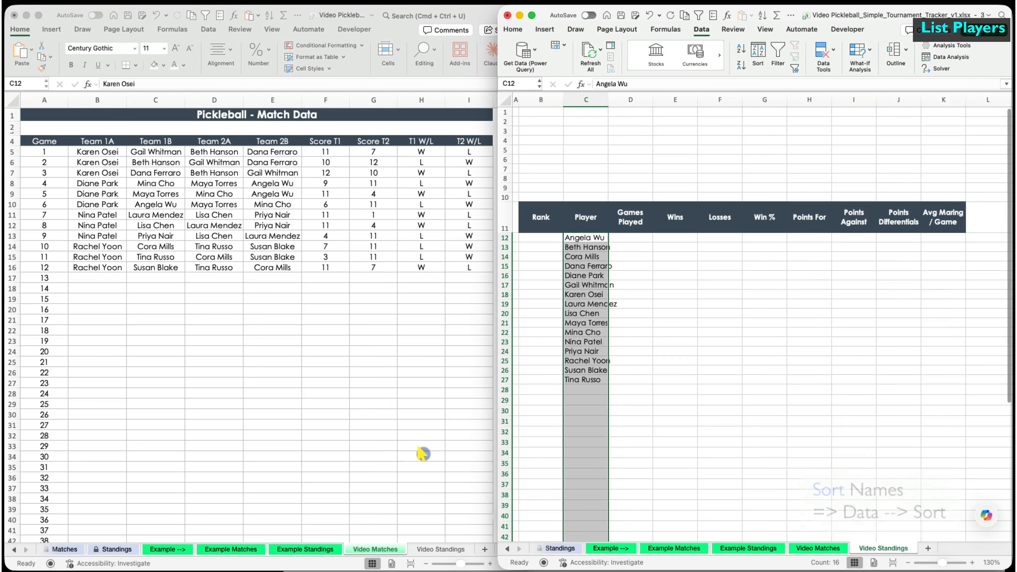
left_click(520, 31)
left_click(523, 50)
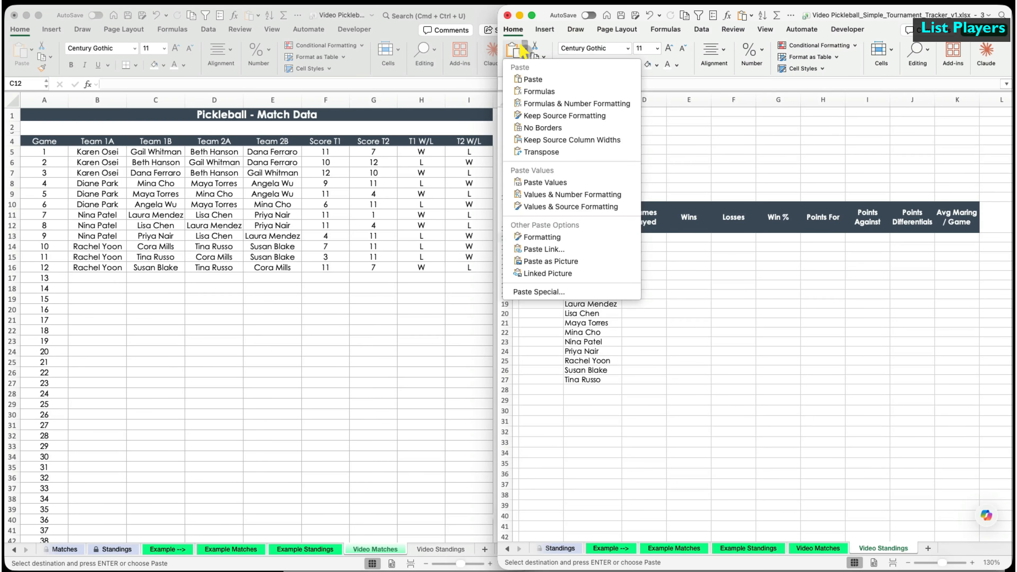
left_click(533, 181)
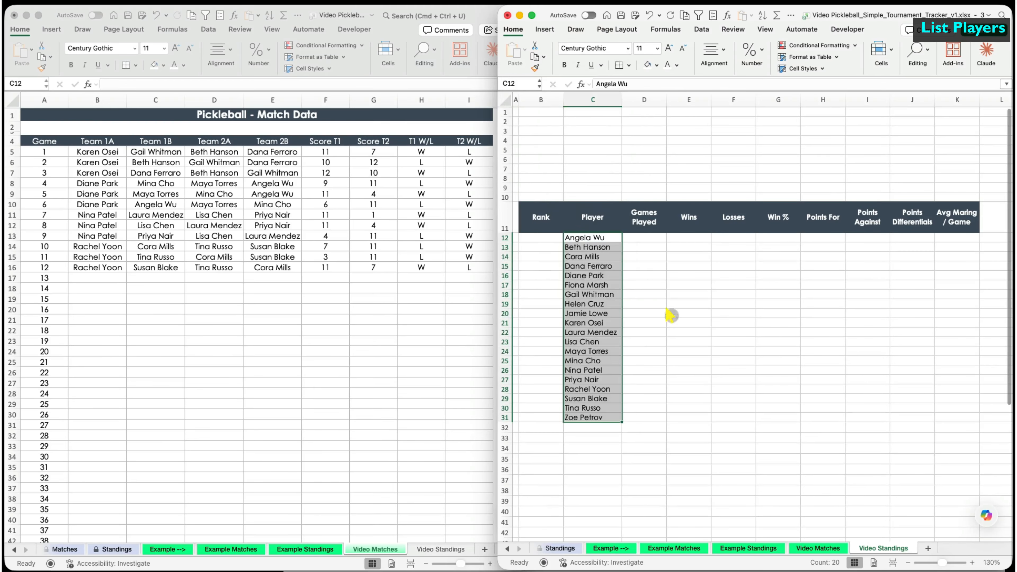
left_click(655, 341)
left_click_drag(80, 152, 250, 516)
scroll(250, 428, "up", 12)
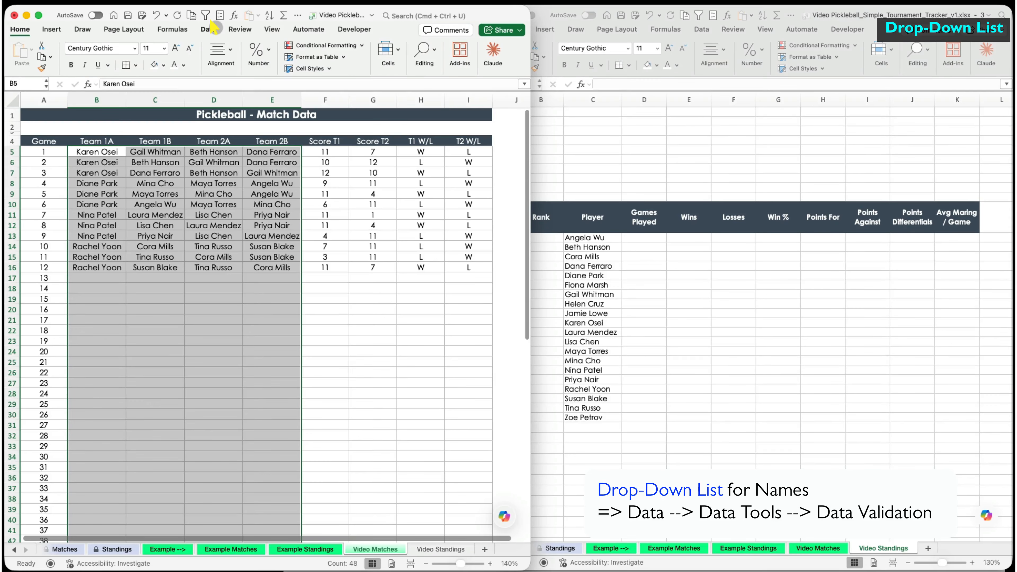
- Restrict the team player cells to a List validation sourced from 'Video Standings'!$C$12:$C$31
left_click(209, 28)
left_click(368, 51)
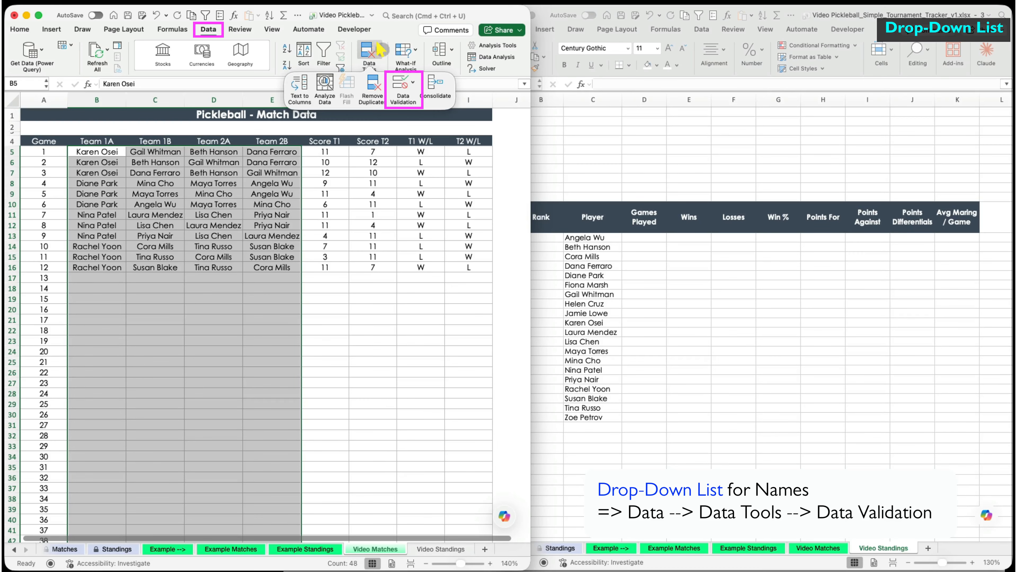
left_click(407, 81)
left_click(436, 100)
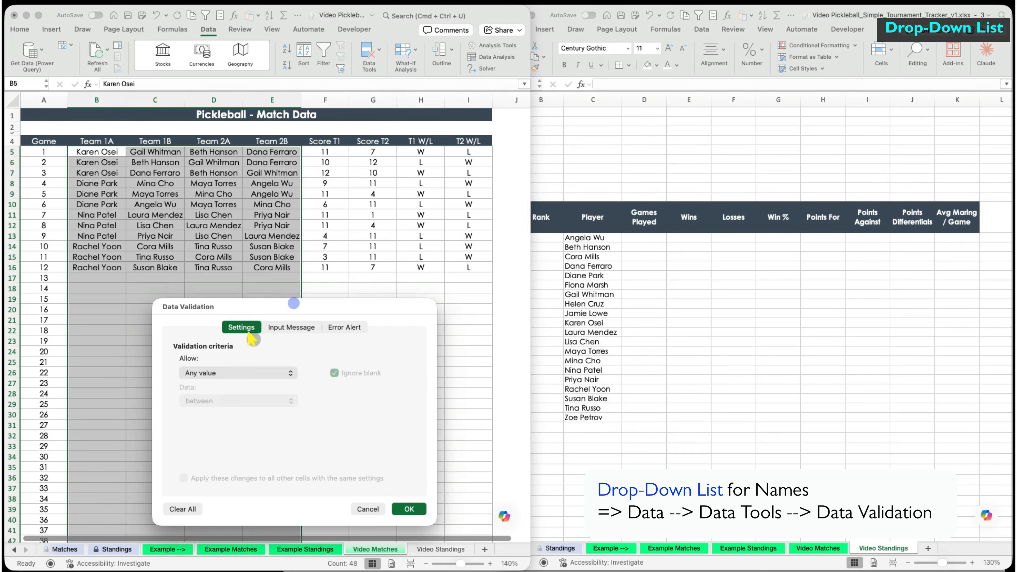
left_click(288, 373)
left_click(245, 415)
left_click(232, 429)
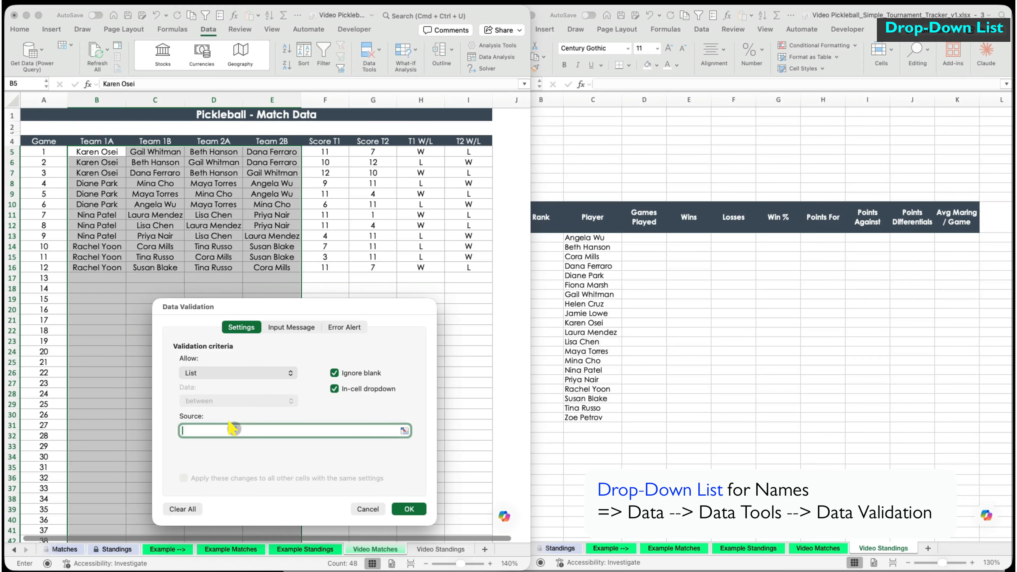
left_click_drag(591, 240, 584, 418)
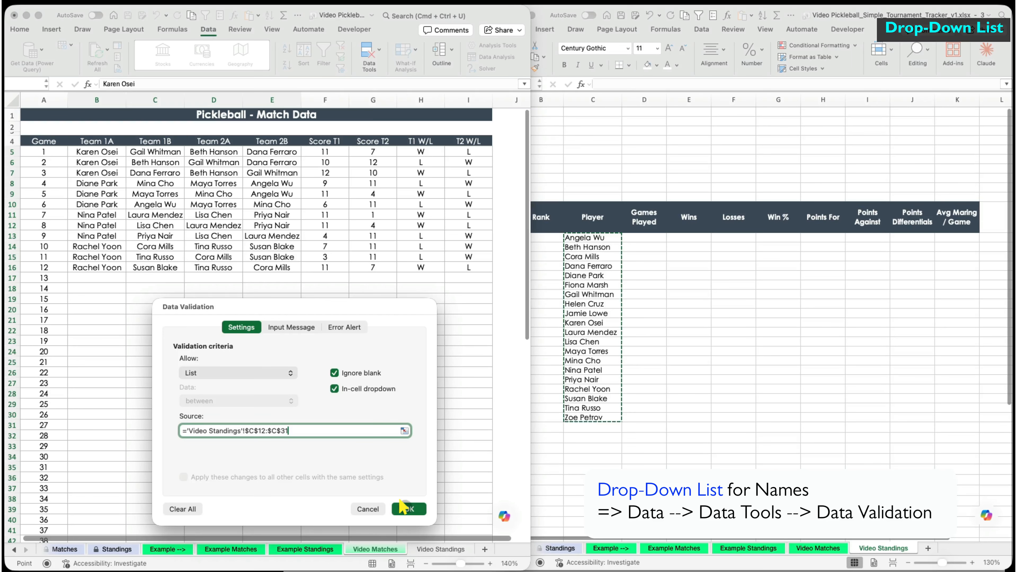
left_click(405, 509)
left_click(105, 277)
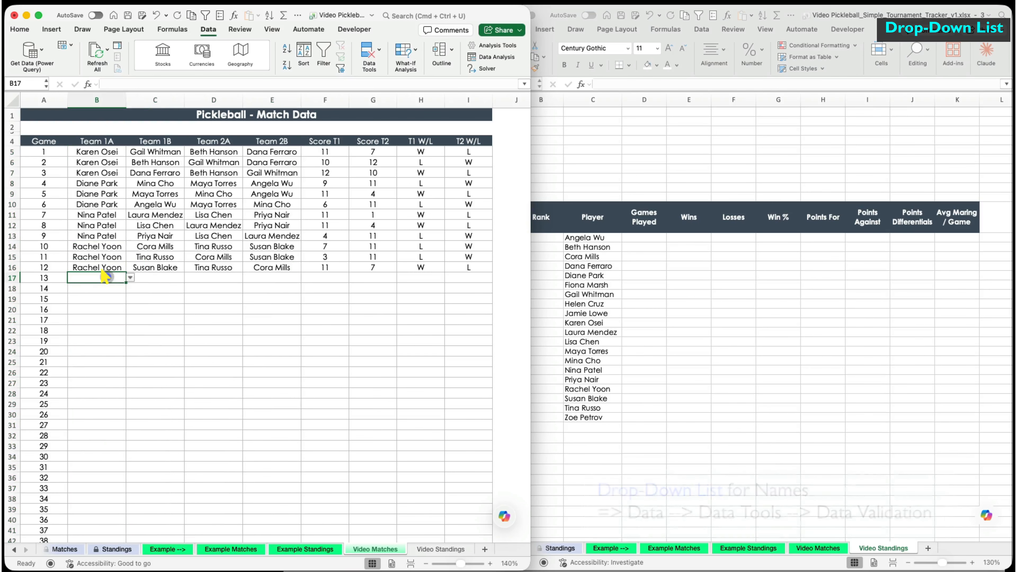
- Enter game 13 in row 17 with its four players and a 13–11 score
left_click(130, 277)
left_click(96, 379)
left_click(176, 278)
left_click(185, 276)
left_click(160, 348)
left_click(212, 277)
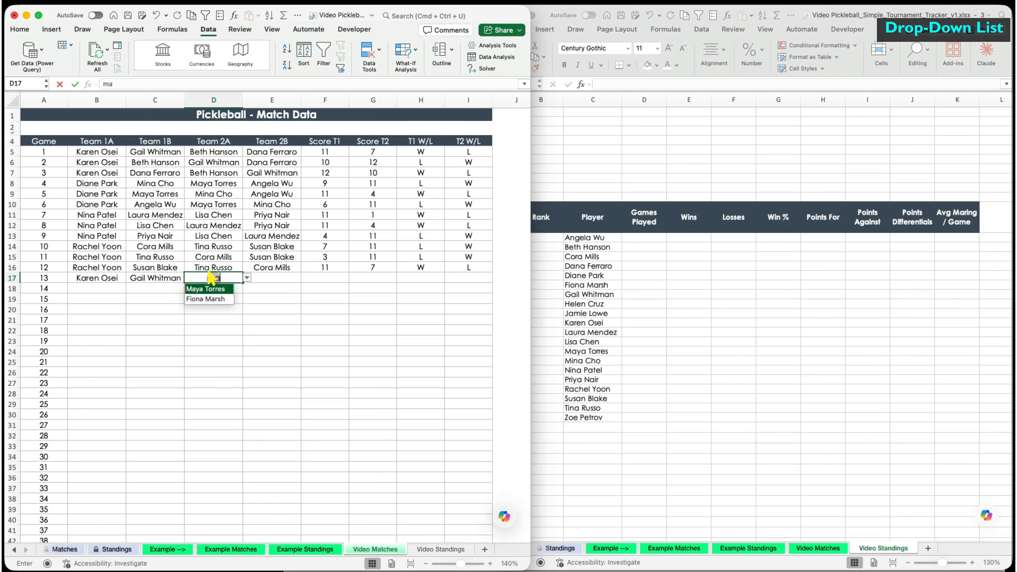
key("Tab")
key("Tab")
type("13")
key("Tab")
type("11")
key("Return")
- Enter games 14 and 15 with their players, each scored 11–3
key("Tab")
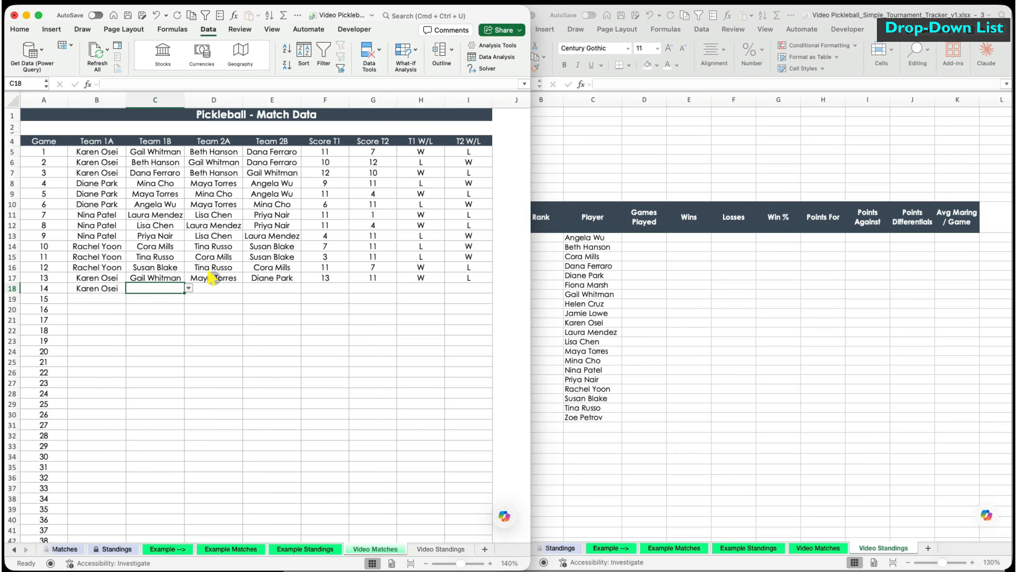
key("Tab")
key("Return")
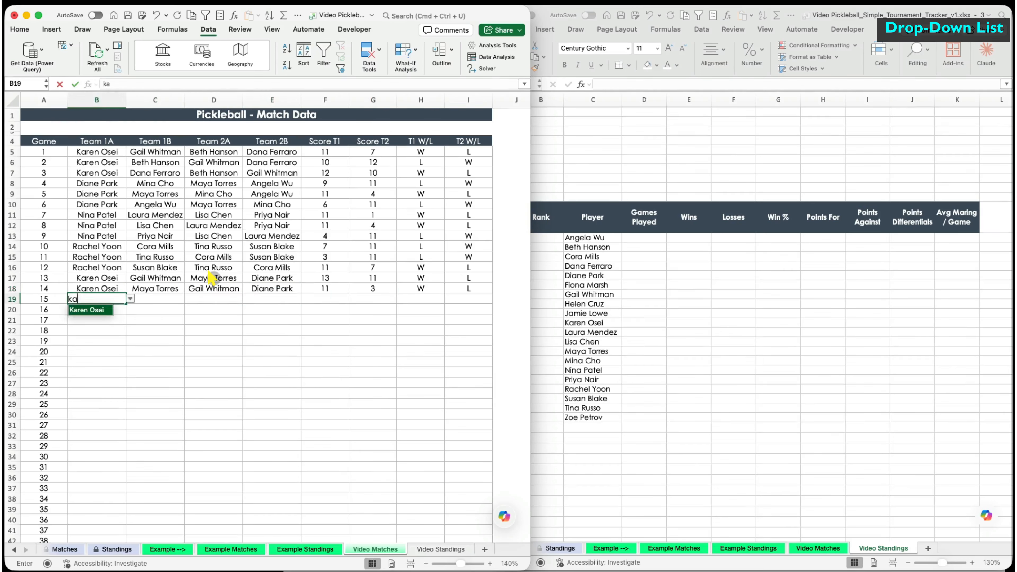
key("Return")
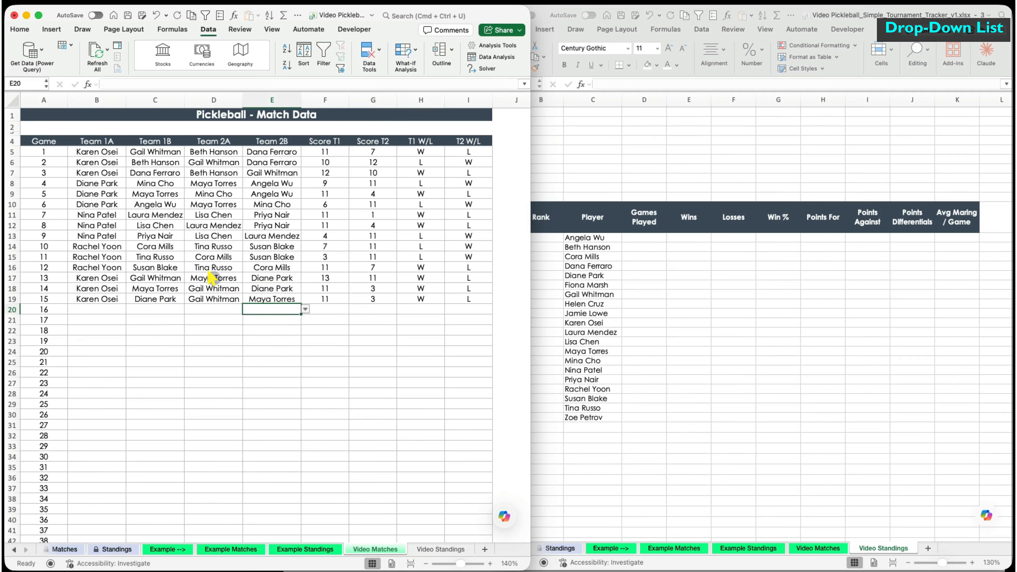
- Enter games 16 (6–11) and 17 (11–4), then the players for game 18
key("Tab")
key("alt+Down")
key("Down")
key("Return")
key("Tab")
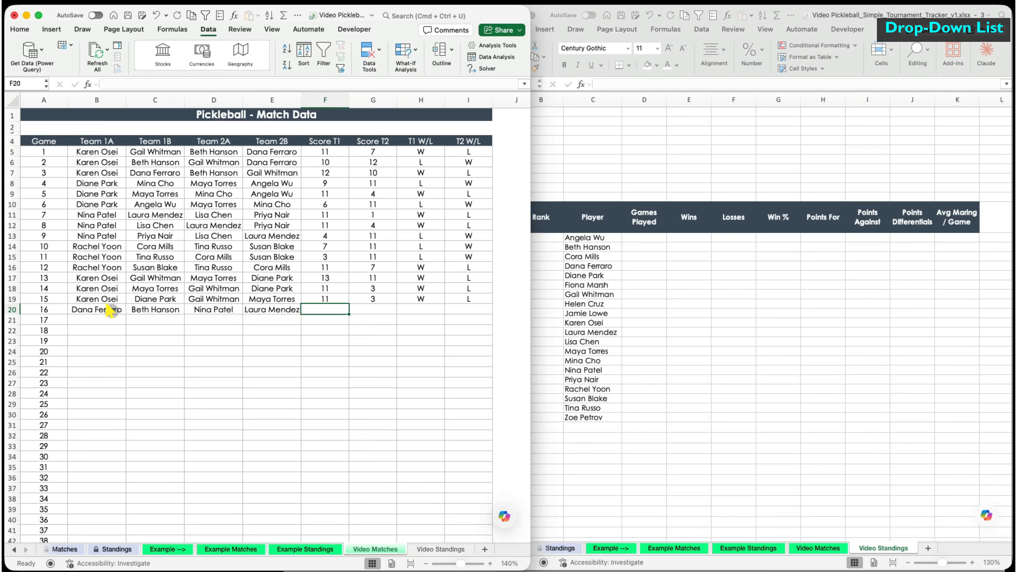
key("Return")
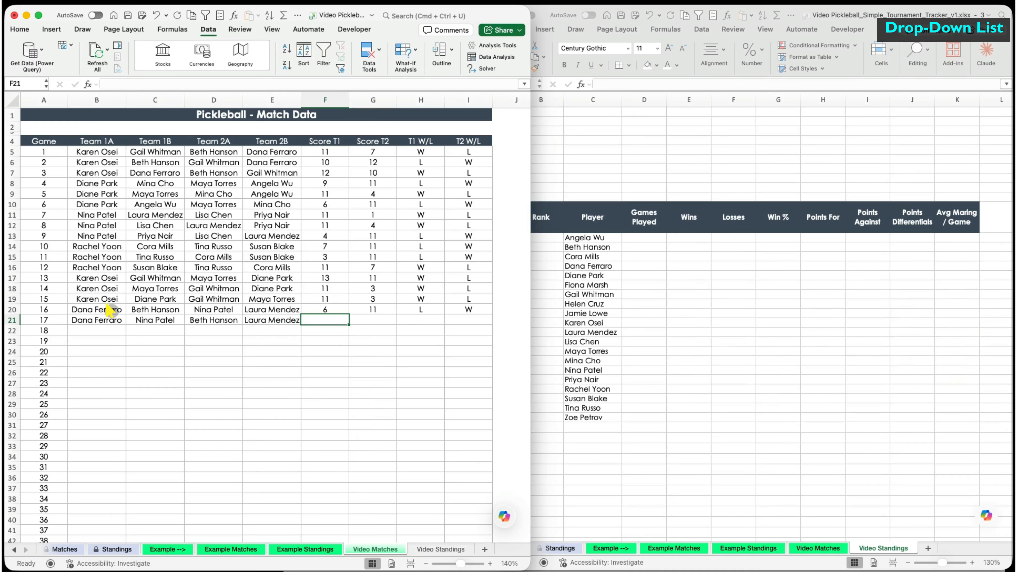
key("Return")
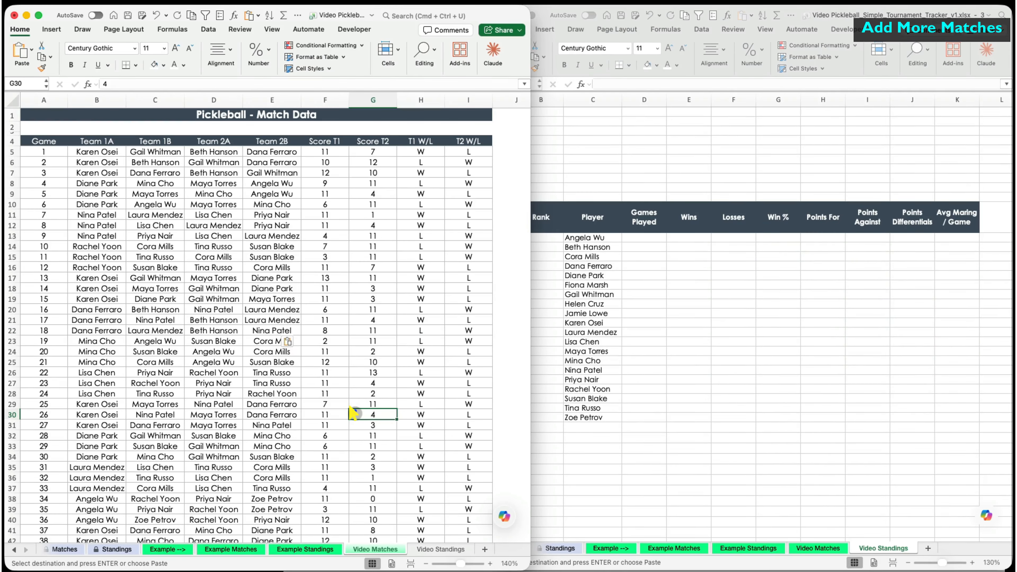
scroll(354, 413, "down", 5)
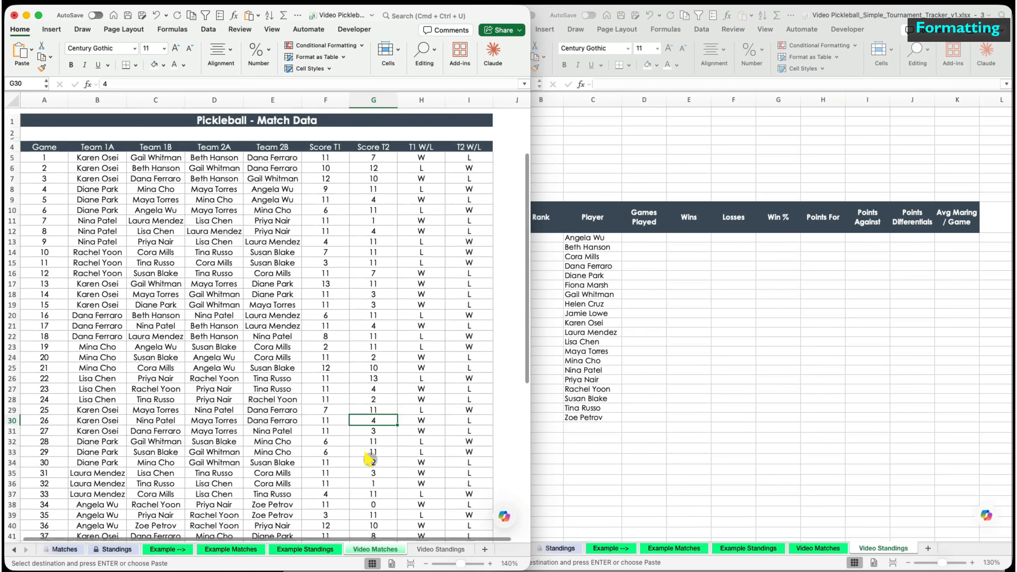
- Freeze panes at F5 so the headings and name columns stay visible
left_click(343, 153)
left_click(271, 29)
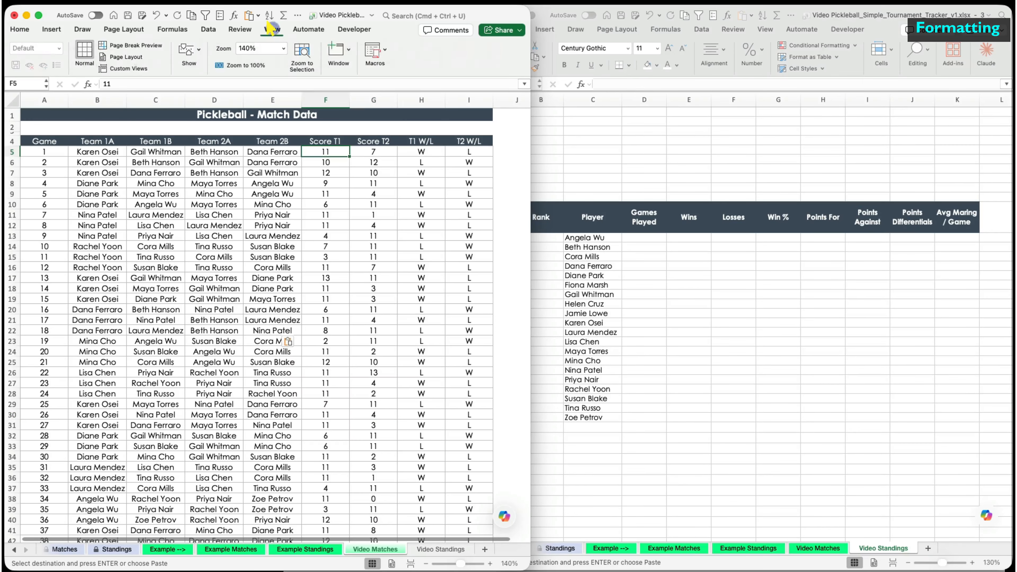
left_click(341, 50)
left_click(285, 82)
left_click(293, 100)
left_click(335, 321)
scroll(333, 413, "down", 5)
scroll(333, 413, "up", 5)
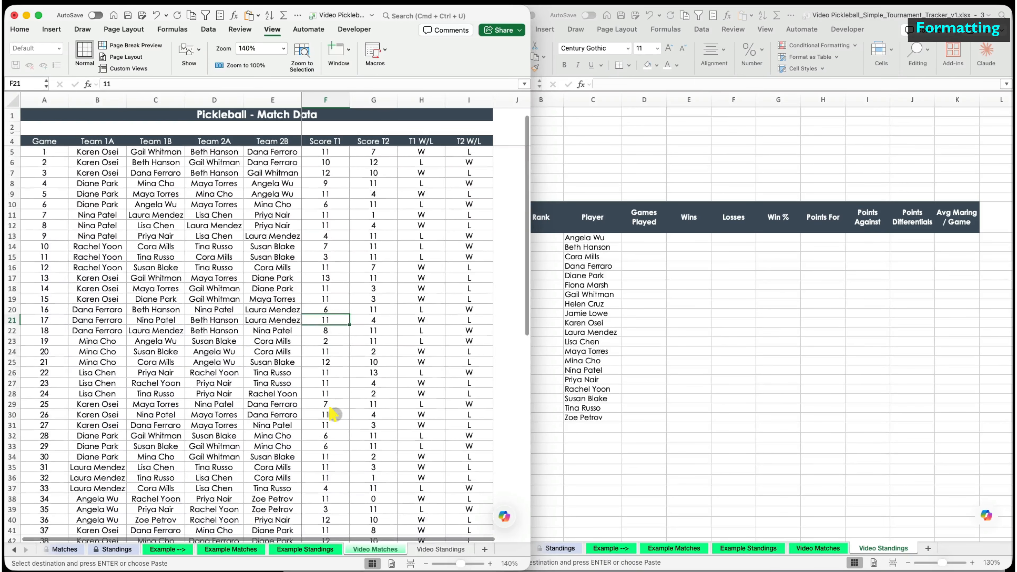
- Shade rows 6, 8, 10, 12 and 14 with a light grey fill
left_click_drag(53, 162, 461, 163)
left_click_drag(54, 183, 451, 182)
left_click_drag(55, 204, 457, 202)
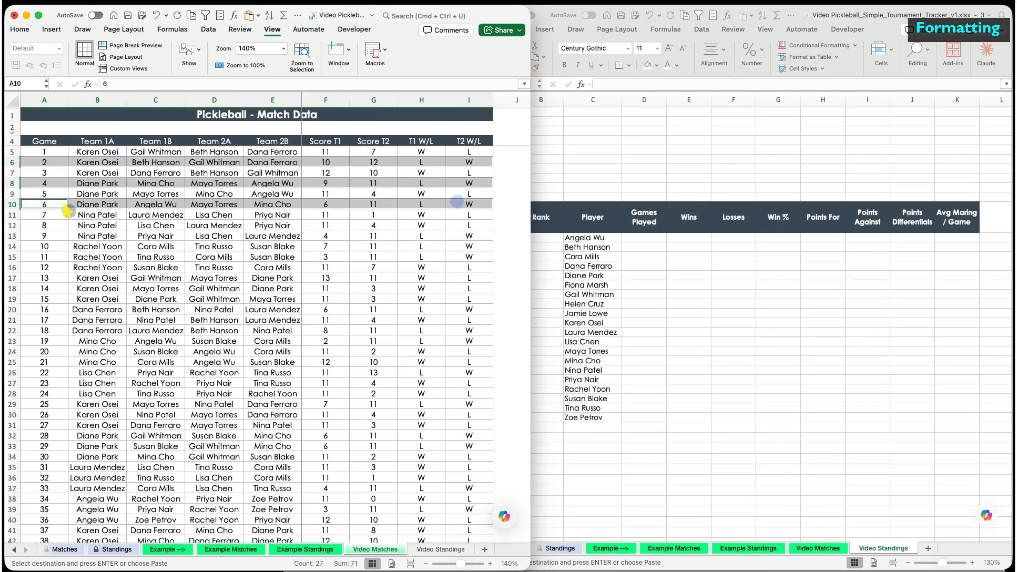
left_click_drag(53, 225, 465, 225)
left_click_drag(53, 246, 465, 247)
left_click(20, 29)
left_click(163, 65)
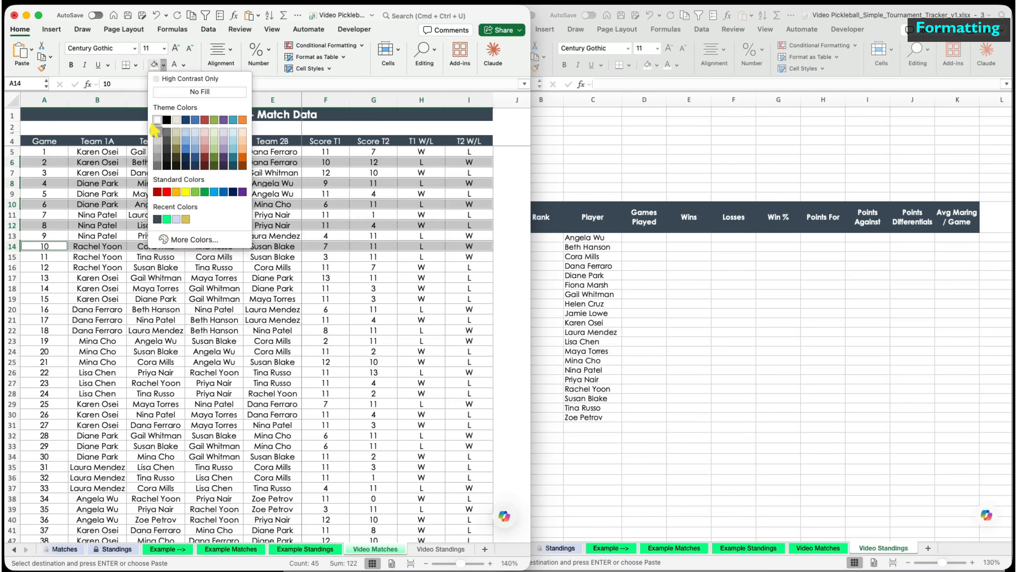
left_click(156, 130)
left_click(111, 289)
- Paint the rows 5–14 banding onto rows 15–76, then start a COUNTIF in Standings D12
mouse_move(12, 151)
left_mouse_down()
mouse_move(11, 535)
mouse_move(8, 519)
left_mouse_up()
left_click(42, 68)
left_click(99, 458)
scroll(177, 447, "up", 12)
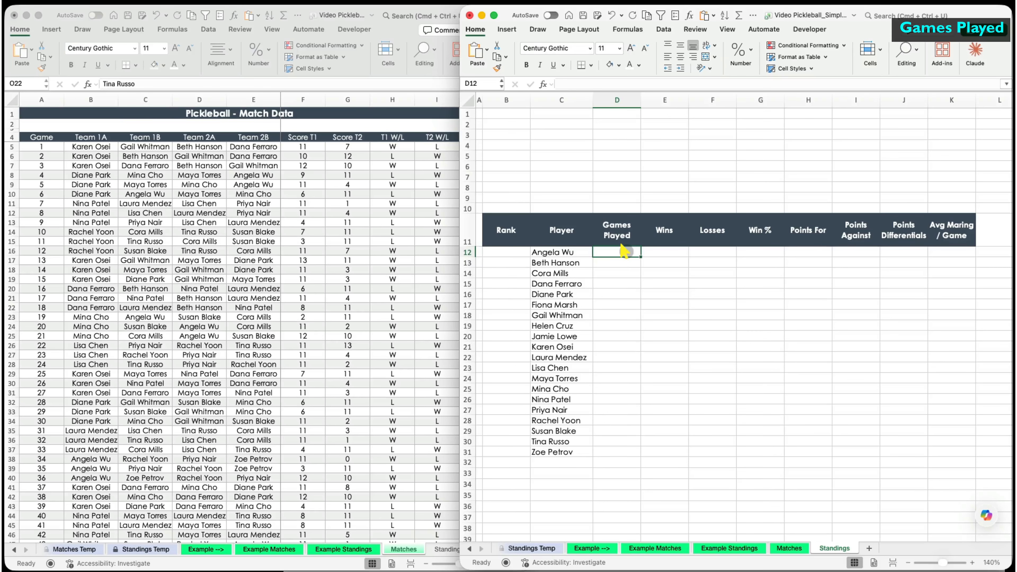
left_click(621, 251)
type("=countif(")
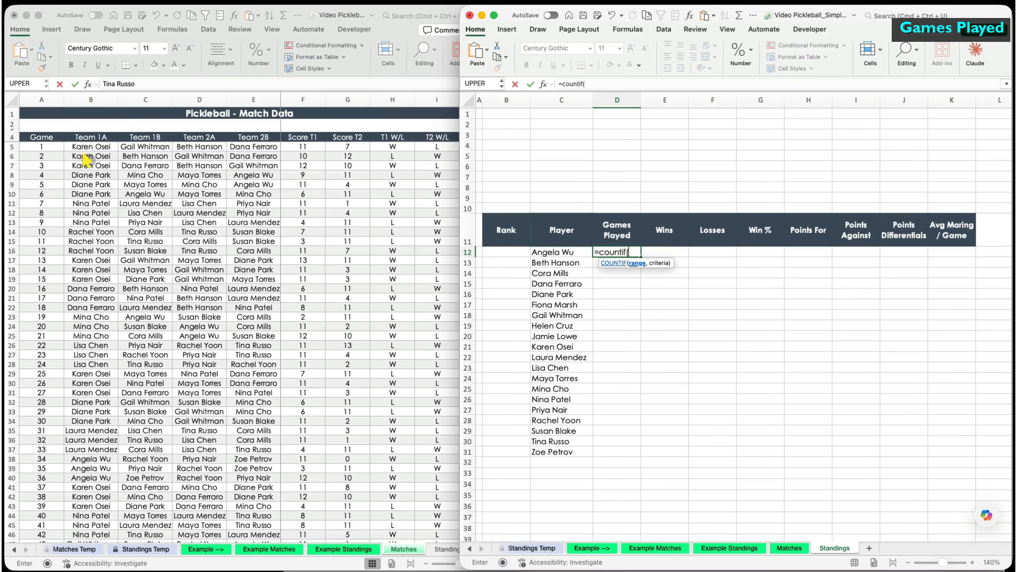
- Make D12 a COUNTIF of the Team 1A column against C12, with an absolute range
left_click(90, 146)
left_click_drag(90, 147, 75, 518)
type(",")
left_click(561, 252)
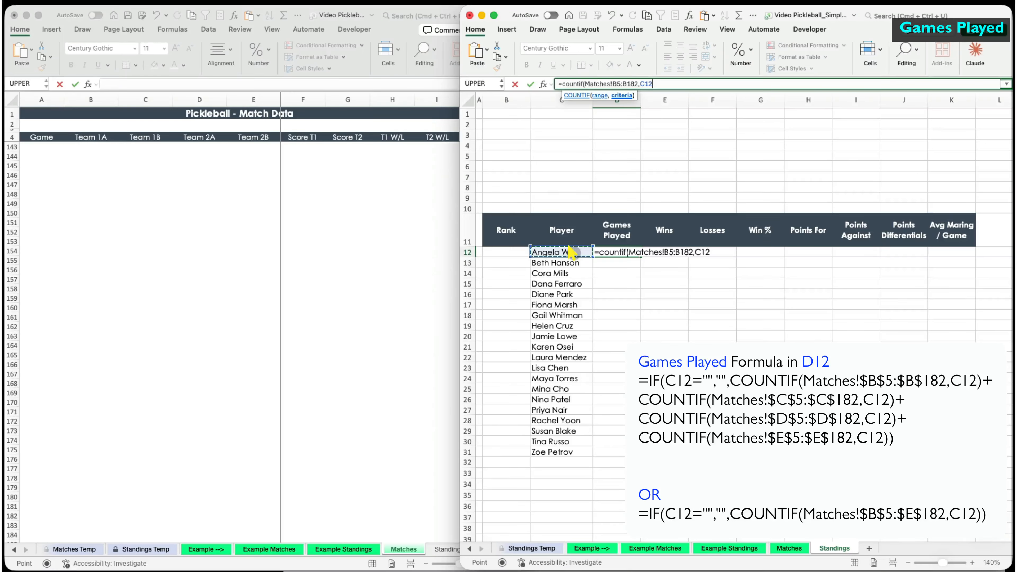
key("Return")
scroll(243, 296, "up", 20)
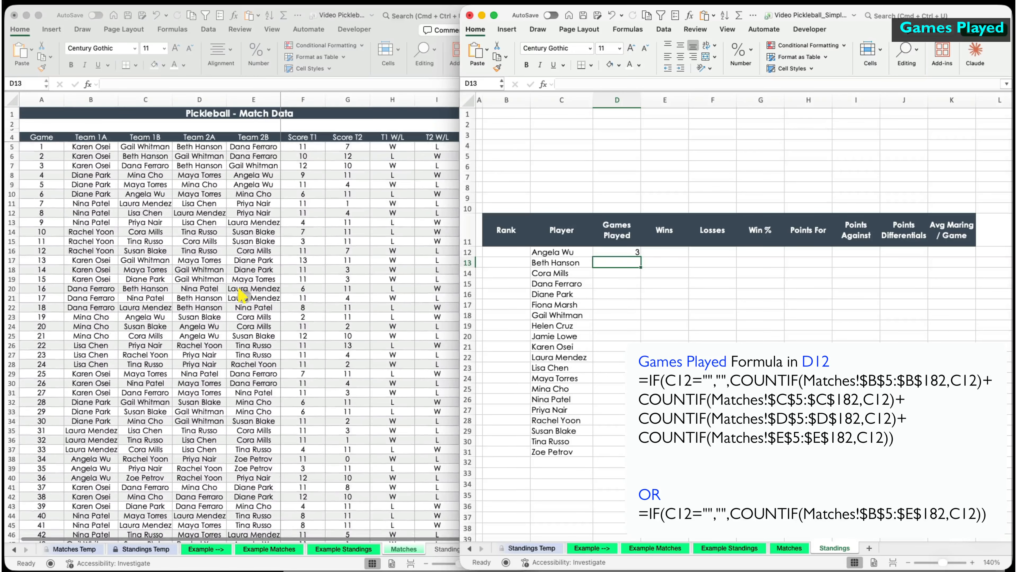
left_click_drag(666, 85, 562, 84)
left_click(674, 83)
key("F4")
left_click_drag(646, 84, 563, 85)
left_click(530, 83)
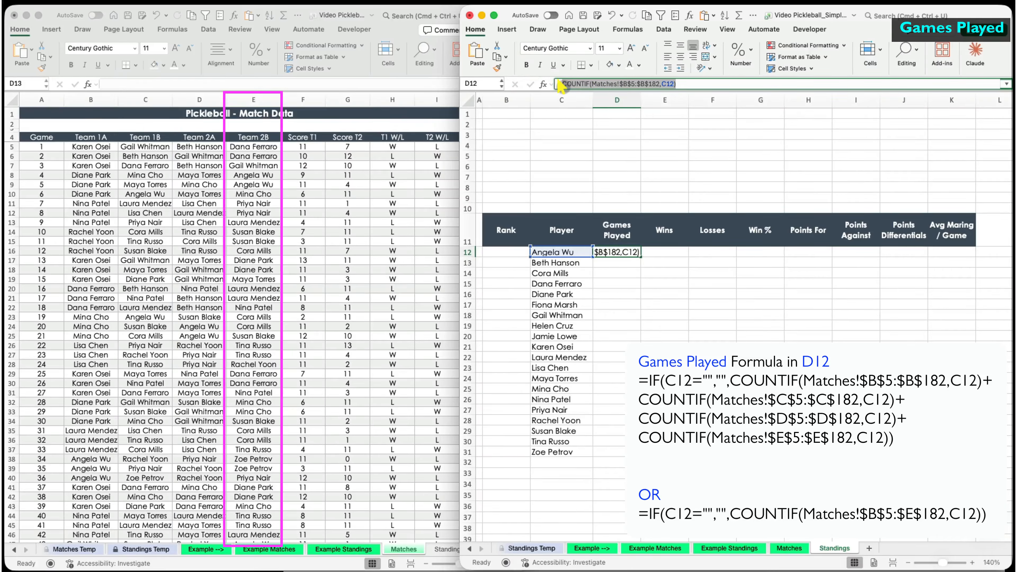
- Add a second COUNTIF term to D12 counting Matches column C
key("super+c")
left_click(686, 85)
type("+")
key("super+v")
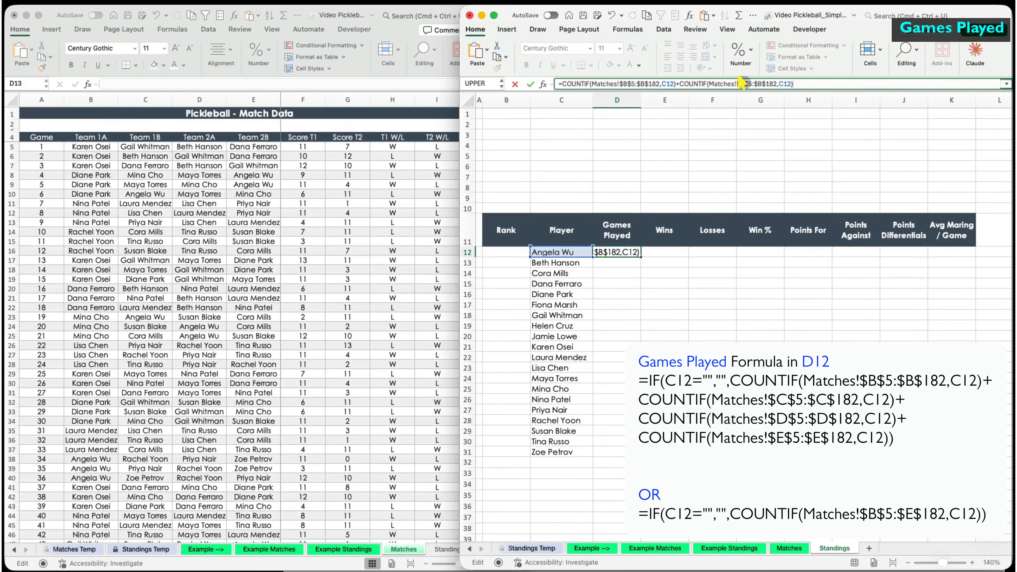
left_click(745, 83)
key("BackSpace")
type("c")
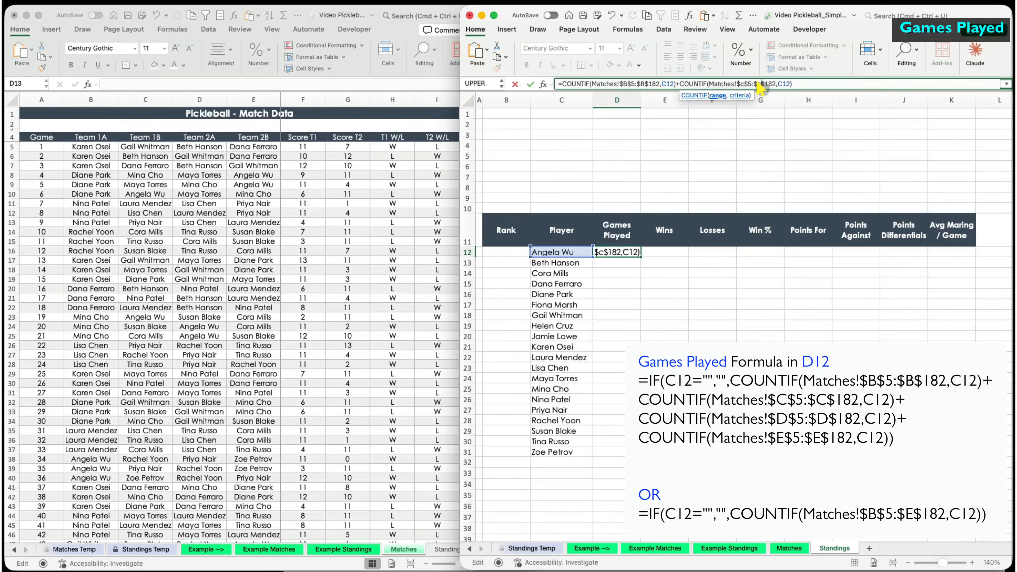
type("C")
key("Return")
- Add a third COUNTIF term to D12 counting Matches column D
left_click(609, 253)
left_click(802, 84)
type("+")
key("super+v")
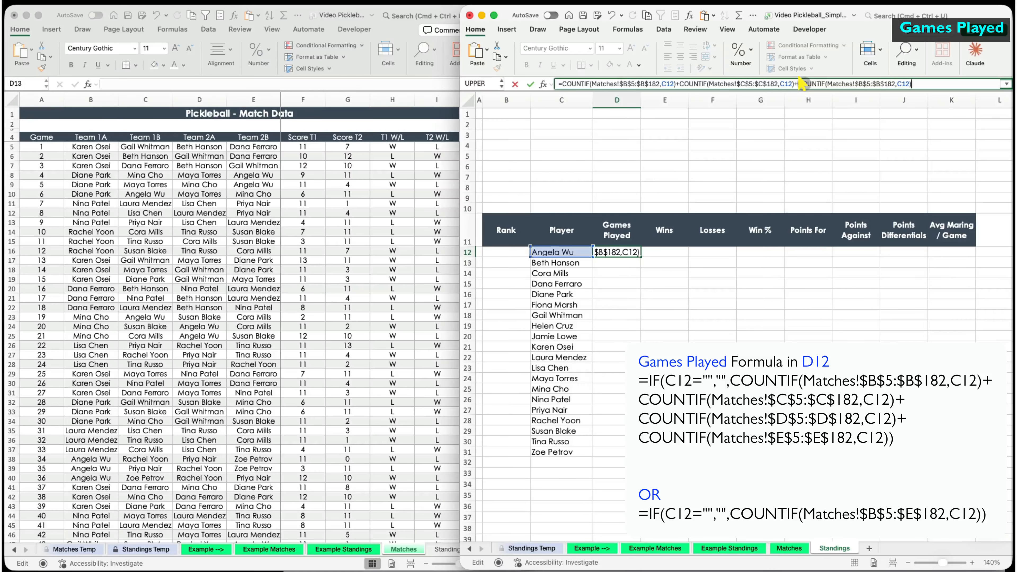
left_click(863, 84)
left_click(879, 84)
key("BackSpace")
type("d")
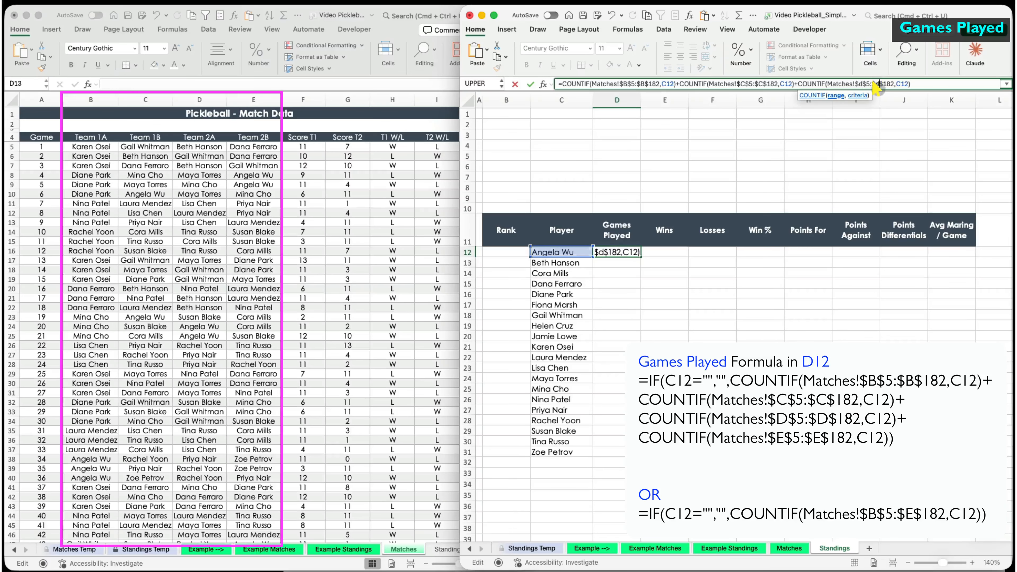
key("Return")
- Add a fourth COUNTIF term for column E and fill the formula down past the player list
left_click(638, 251)
left_click(921, 84)
type("+")
key("super+v")
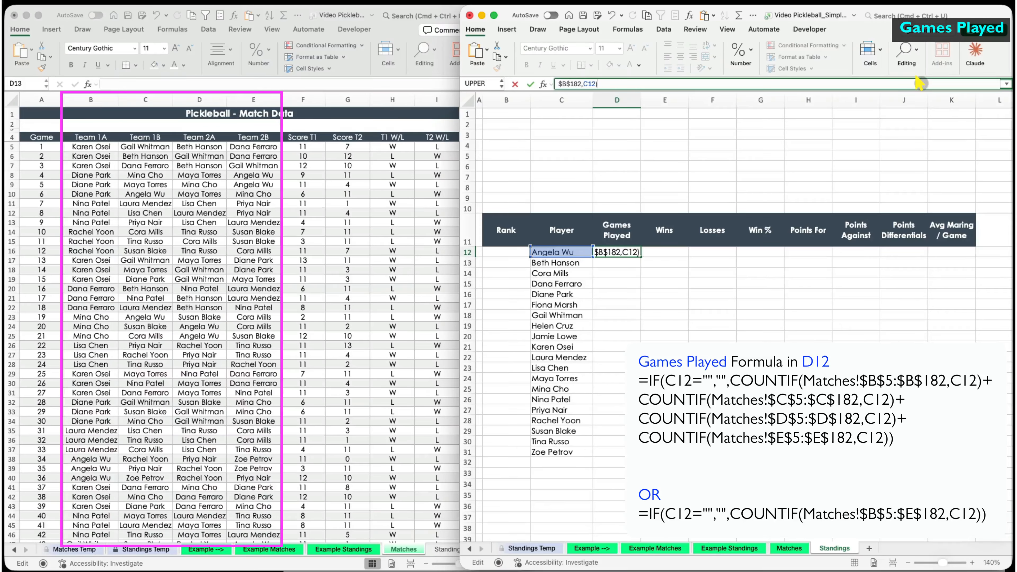
left_click_drag(689, 91, 690, 120)
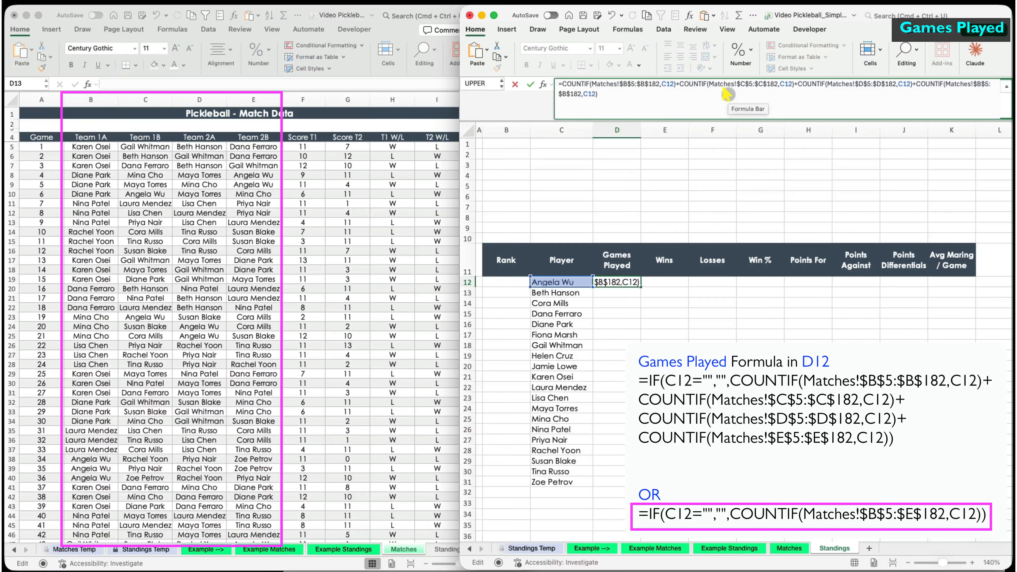
left_click_drag(1013, 90, 1007, 90)
left_click(982, 84)
key("BackSpace")
type("e")
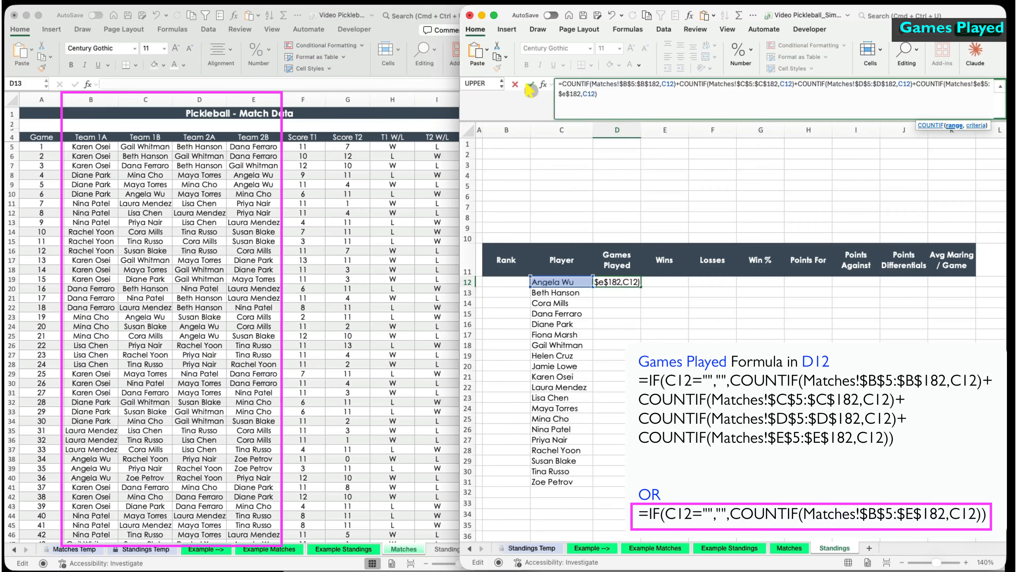
left_click(530, 85)
left_click_drag(640, 287, 640, 515)
left_click(611, 483)
left_click(636, 492)
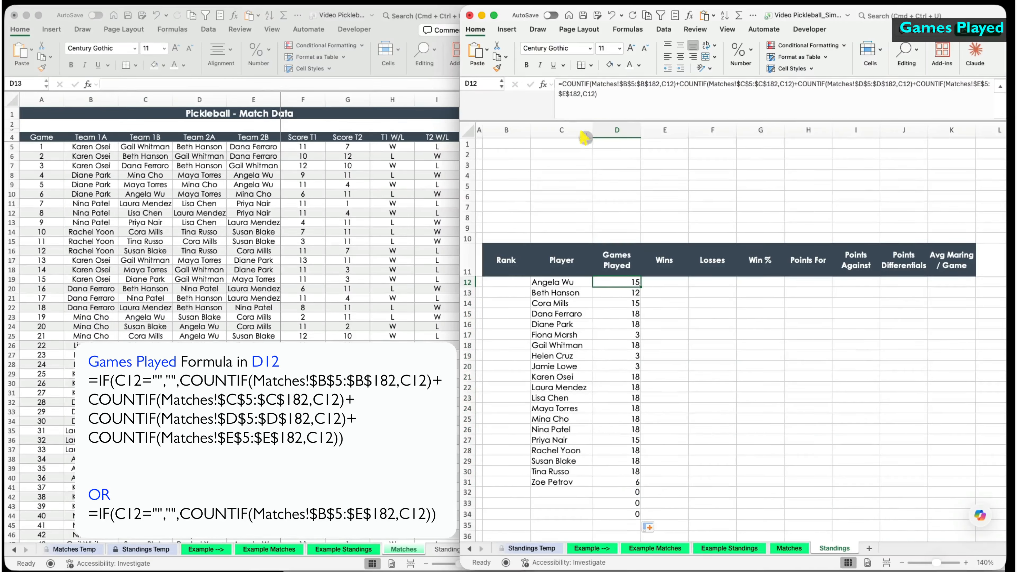
- Wrap D12's formula in IF(C12="","",…) so empty rows stay blank
left_click(565, 83)
type("if(")
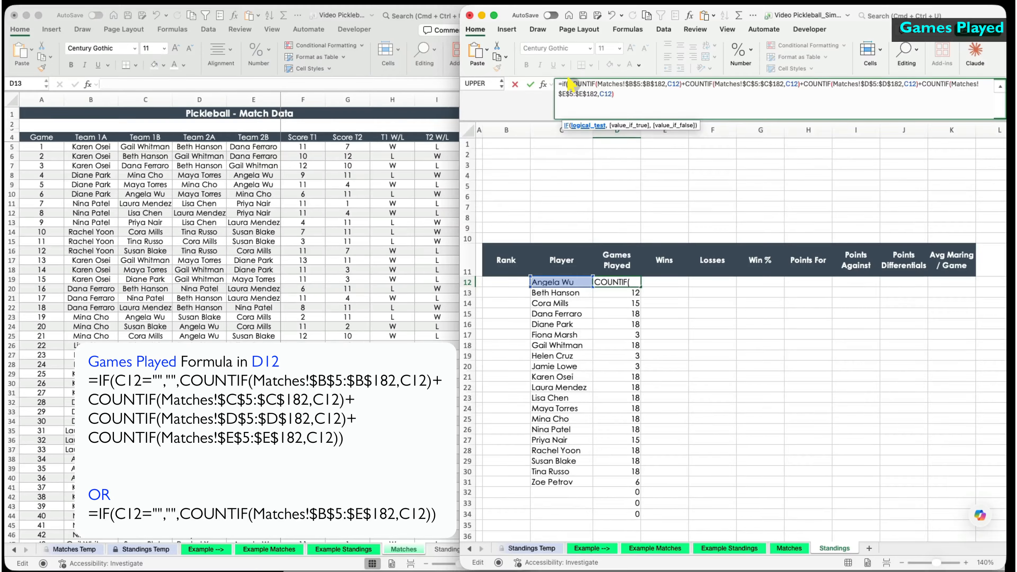
left_click(553, 277)
type("=\"\",\"\",")
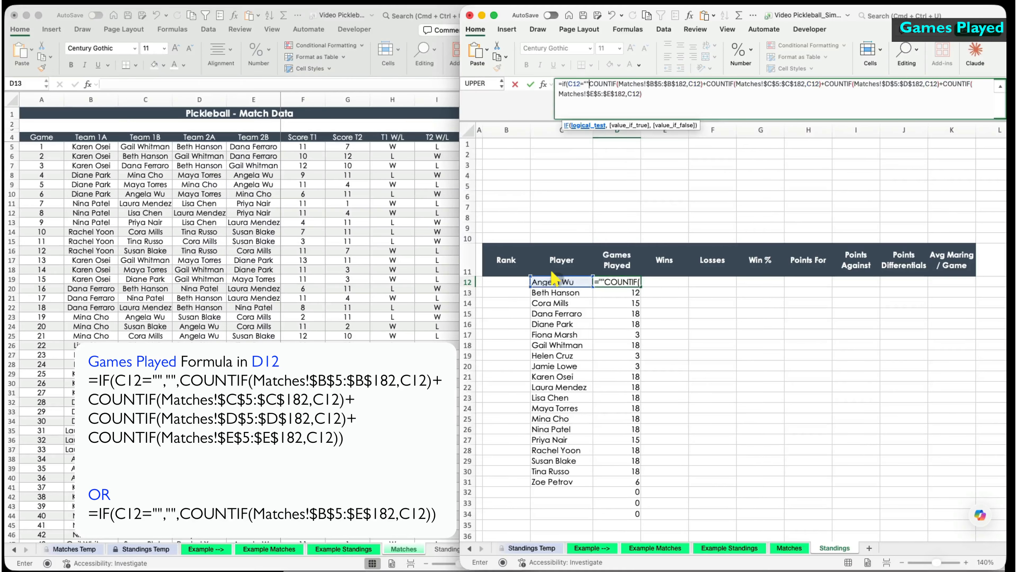
left_click(654, 98)
type(")")
key("Return")
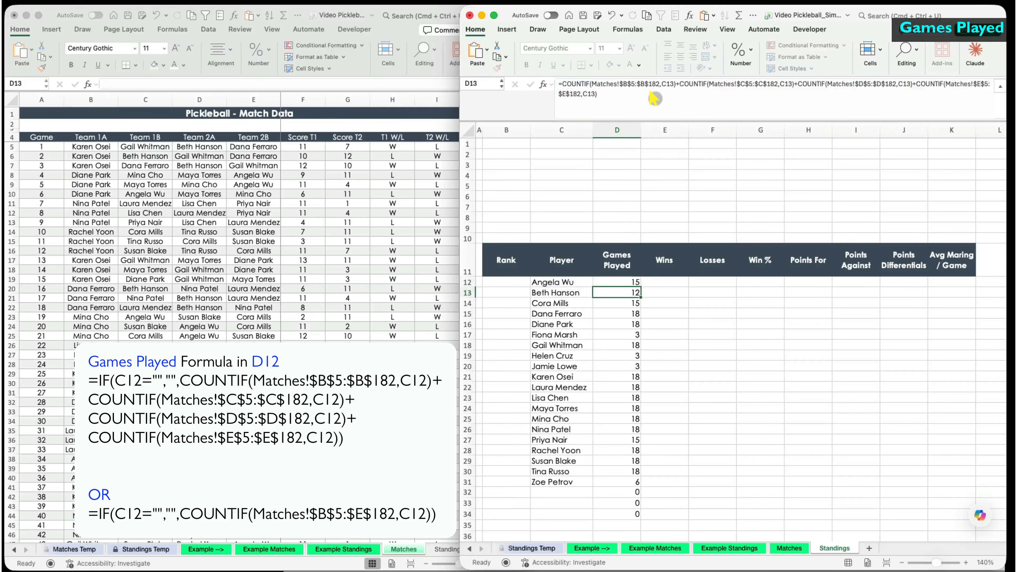
- Fill the IF-wrapped formula down the Games Played column and confirm blank rows stay empty
left_click(631, 282)
double_click(640, 287)
left_click(614, 490)
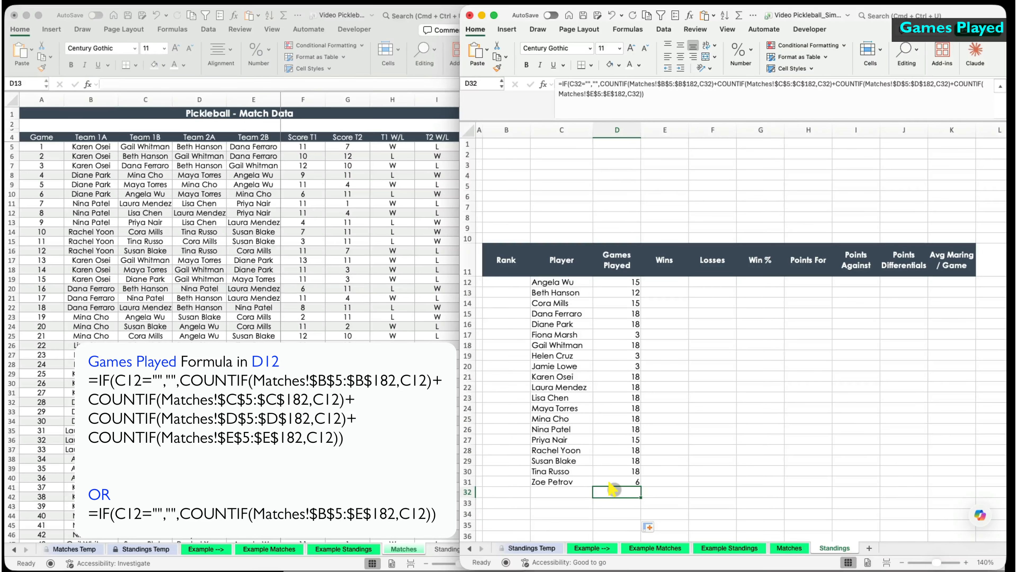
left_click(616, 100)
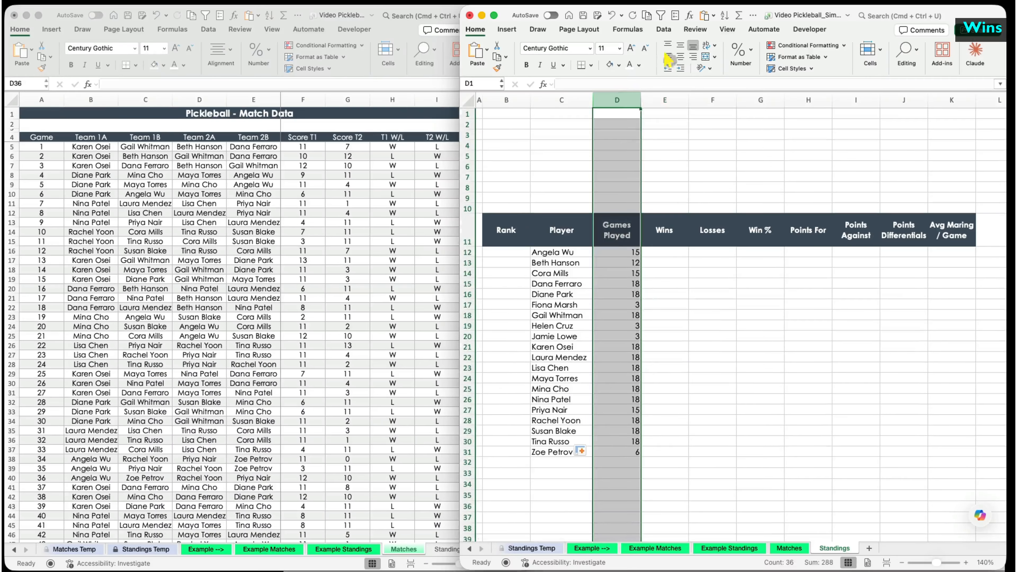
left_click(665, 252)
type("=count")
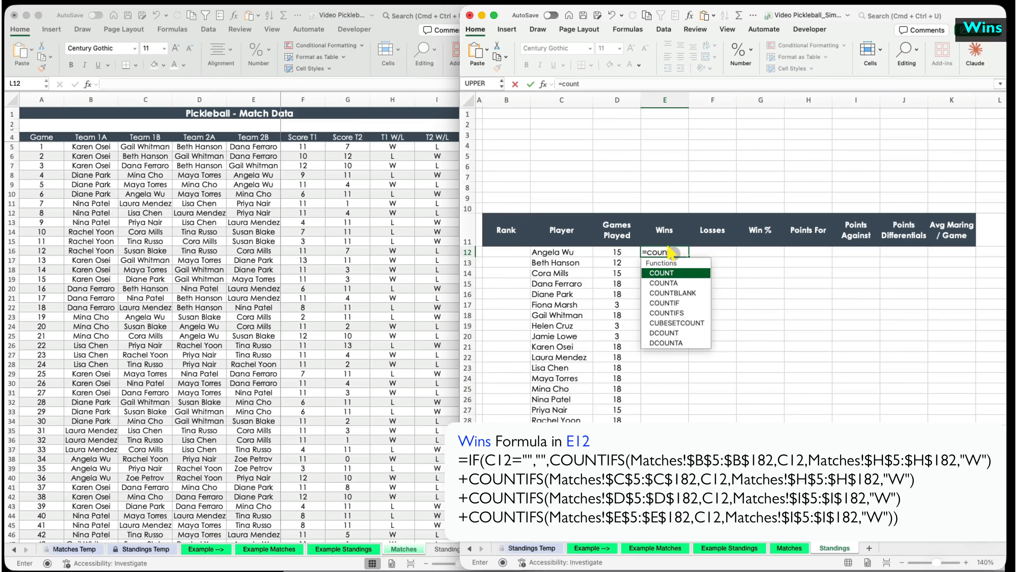
type("ifs(")
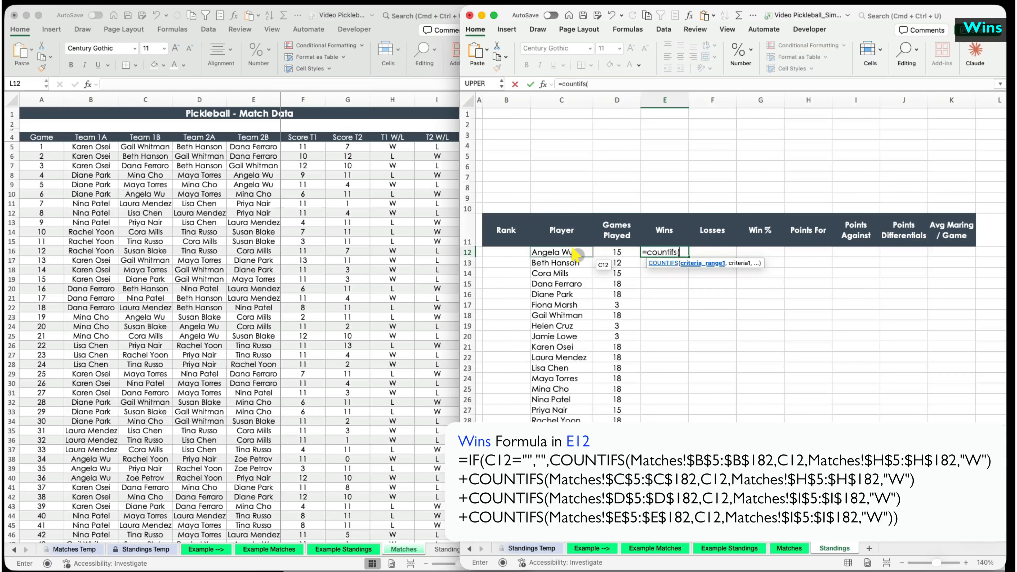
left_click_drag(91, 147, 111, 392)
type(",")
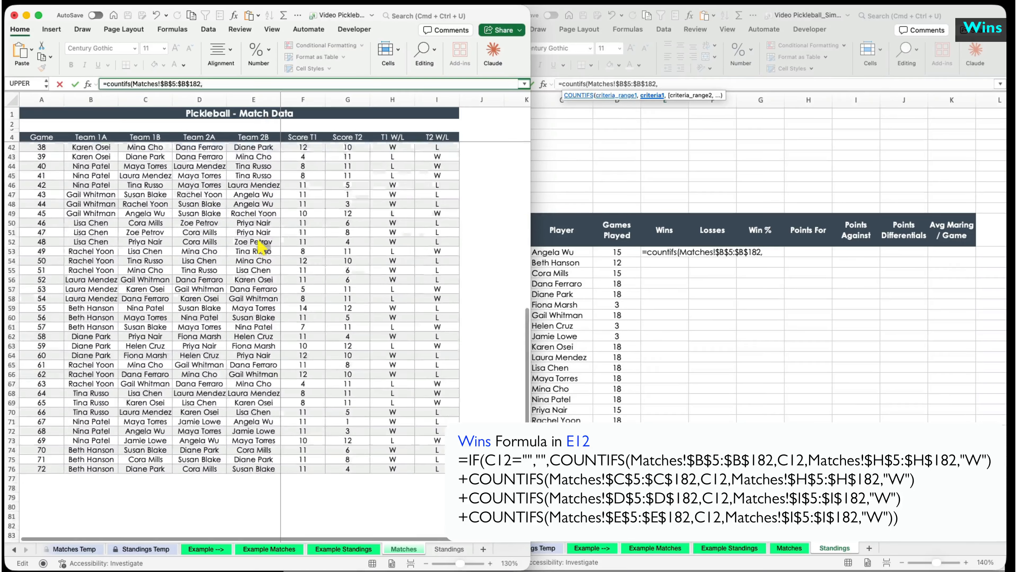
scroll(240, 321, "up", 15)
left_click(579, 253)
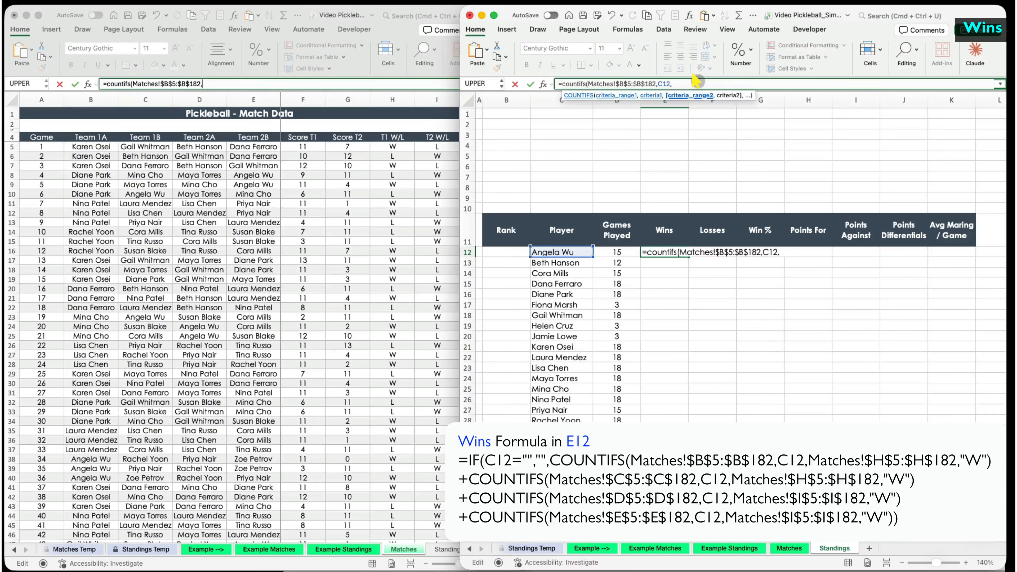
scroll(311, 199, "right", 3)
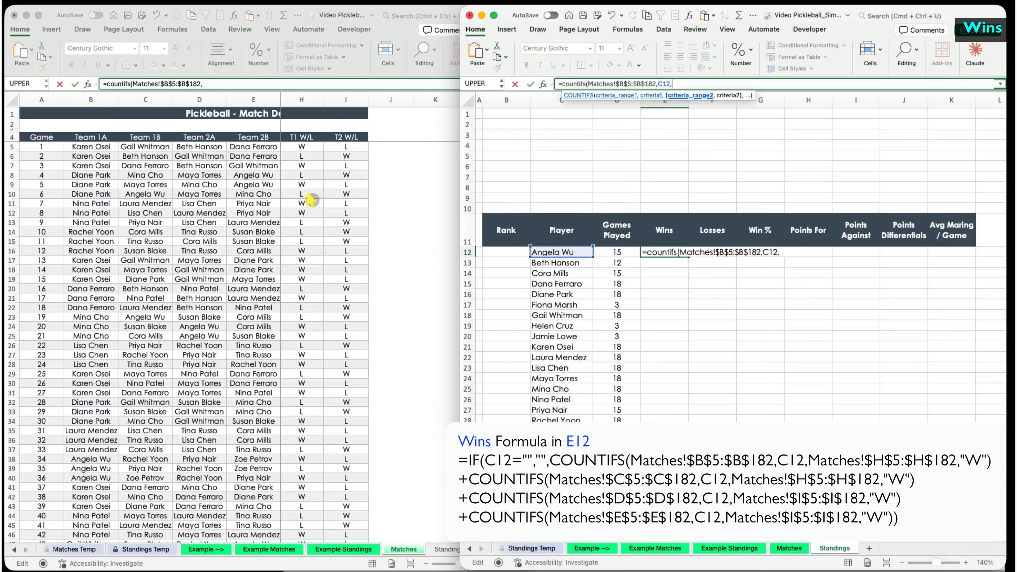
left_click_drag(308, 146, 287, 561)
left_click_drag(272, 84, 243, 82)
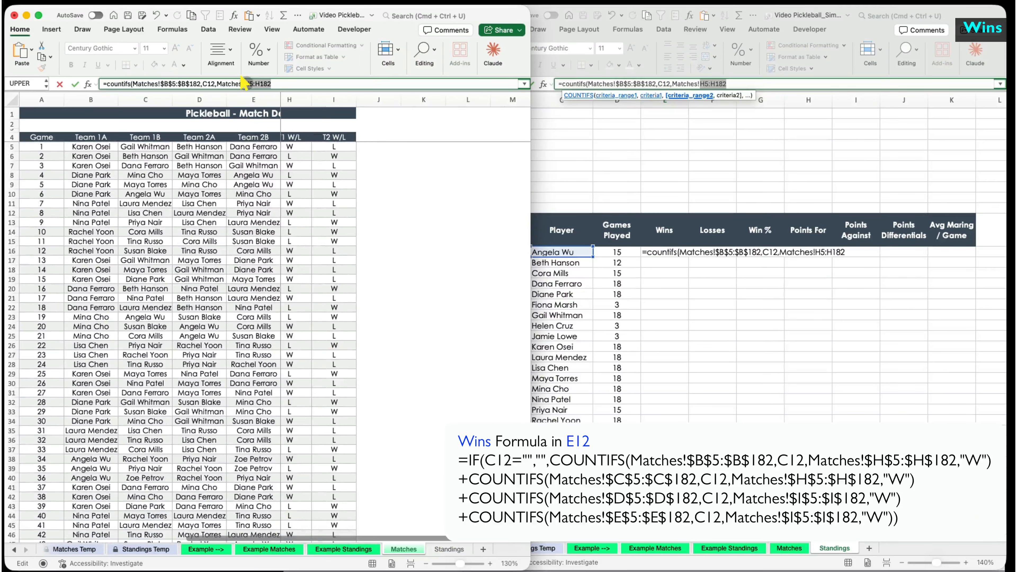
key("F4")
type(",")
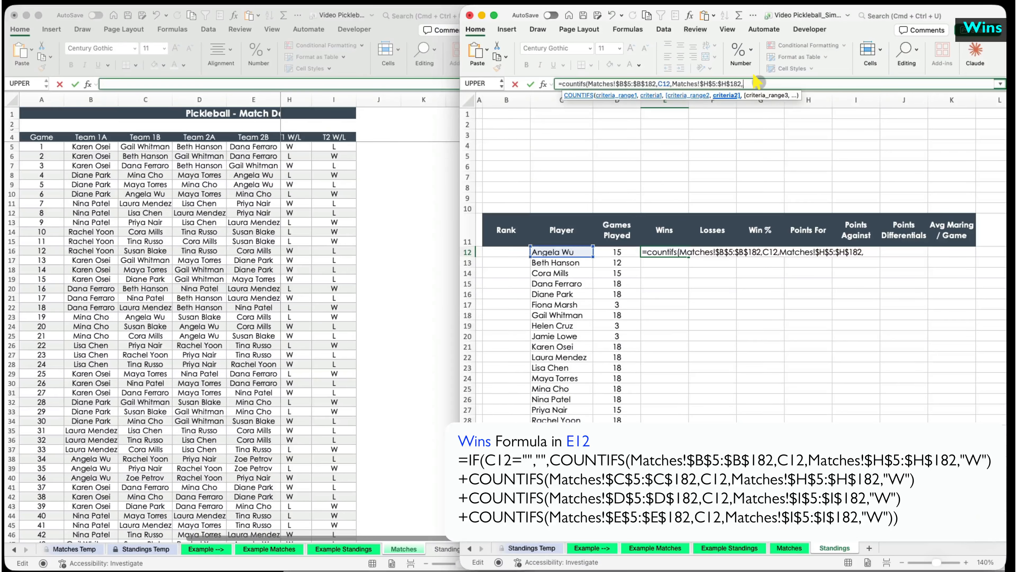
type("\"W\")")
key("Return")
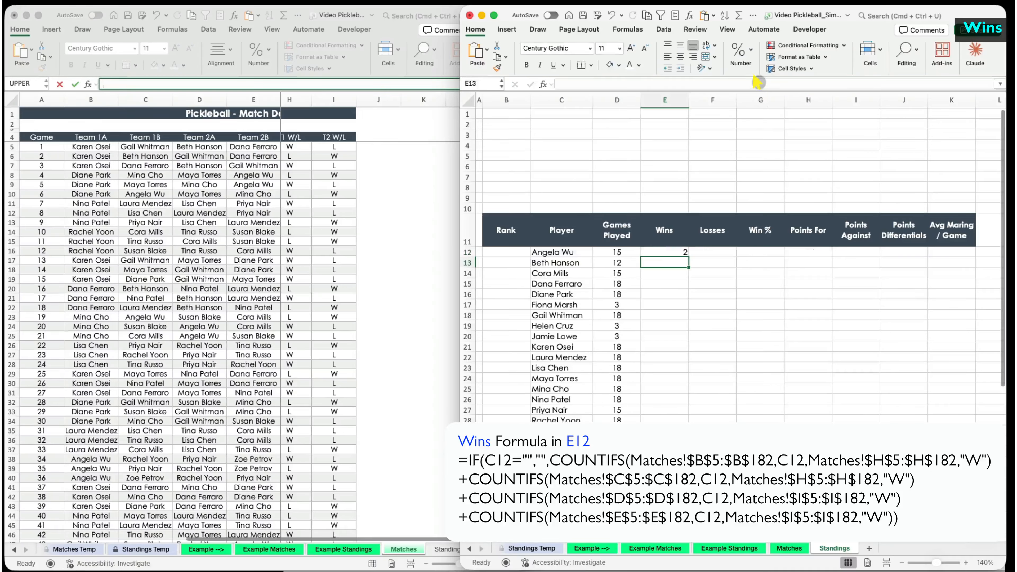
- Add a second COUNTIFS term that counts wins from the Team 1B column C
left_click(677, 252)
left_click_drag(773, 83, 565, 84)
key("super+c")
left_click(773, 83)
type("+")
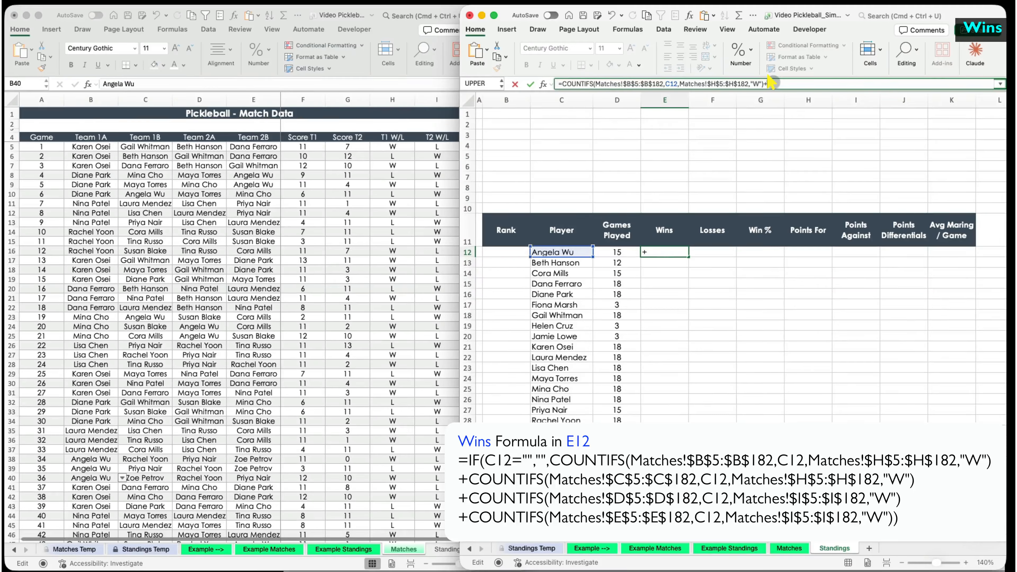
key("super+v")
left_click(836, 84)
key("BackSpace")
type("C")
key("Return")
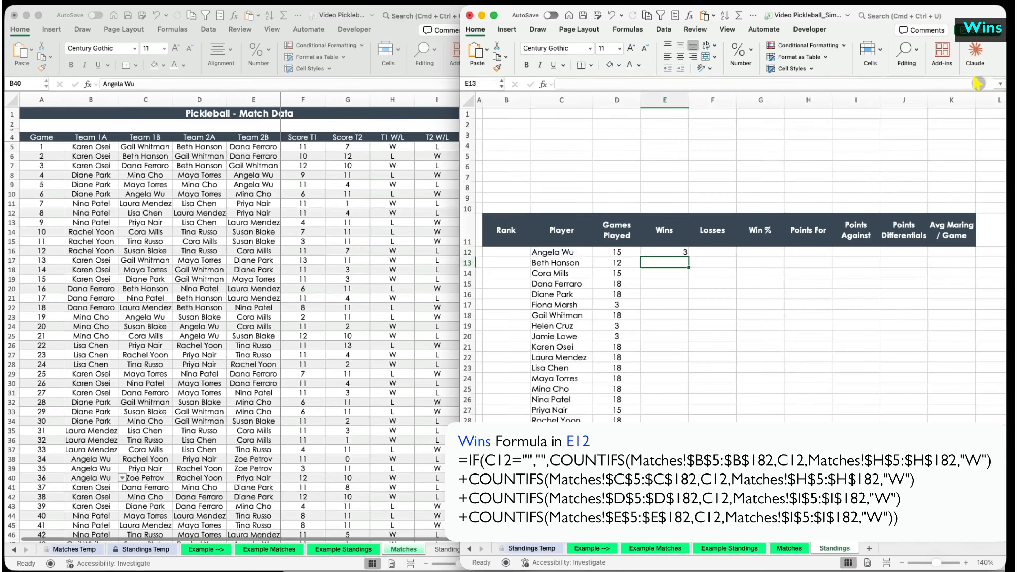
- Add a third COUNTIFS term matching Team 2A column D against the T2 W/L column I
key("Up")
left_click(977, 84)
type("+")
key("super+v")
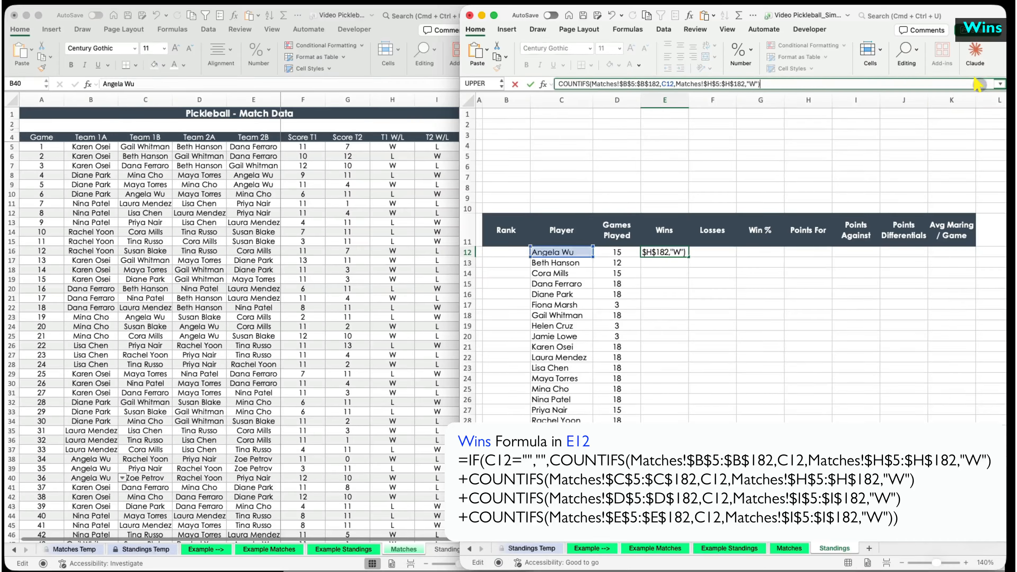
left_click(626, 83)
key("BackSpace")
type("D")
left_click(641, 83)
left_click(714, 84)
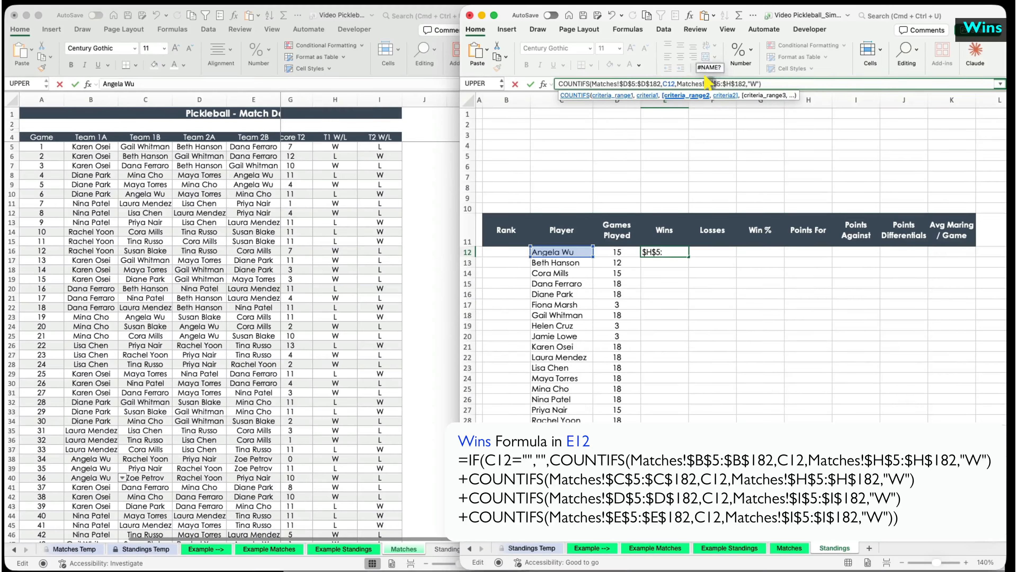
key("BackSpace")
type("I")
left_click(727, 84)
key("BackSpace")
type("I")
key("Return")
- Add a fourth COUNTIFS term for the Team 2B column E
key("Up")
left_click(765, 92)
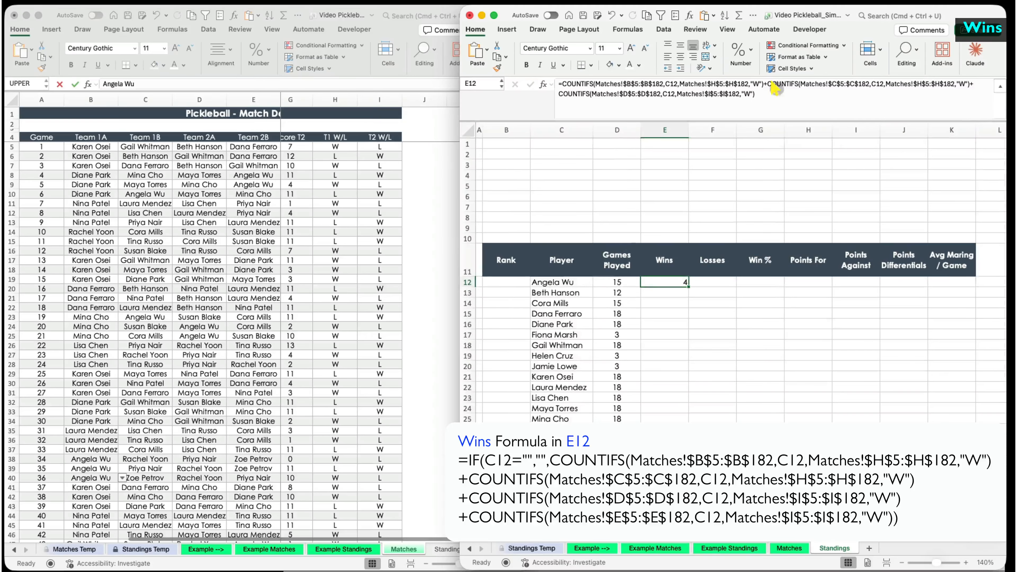
left_click(826, 93)
key("BackSpace")
type("E")
left_click(840, 94)
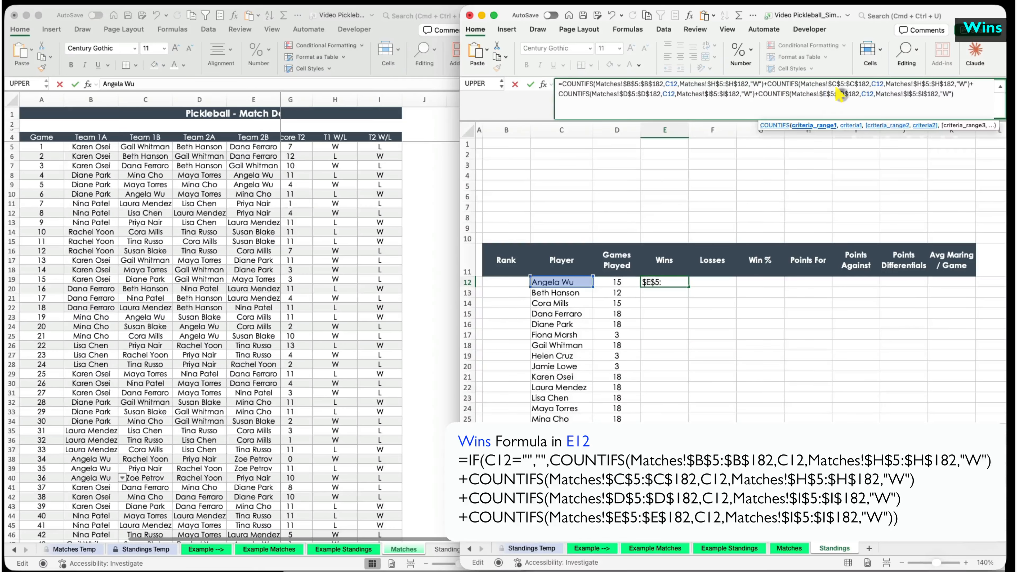
key("Return")
- Fill the wins formula down and wrap it in IF(C12="","",…) to blank empty rows
left_click(677, 282)
double_click(688, 288)
left_click(668, 283)
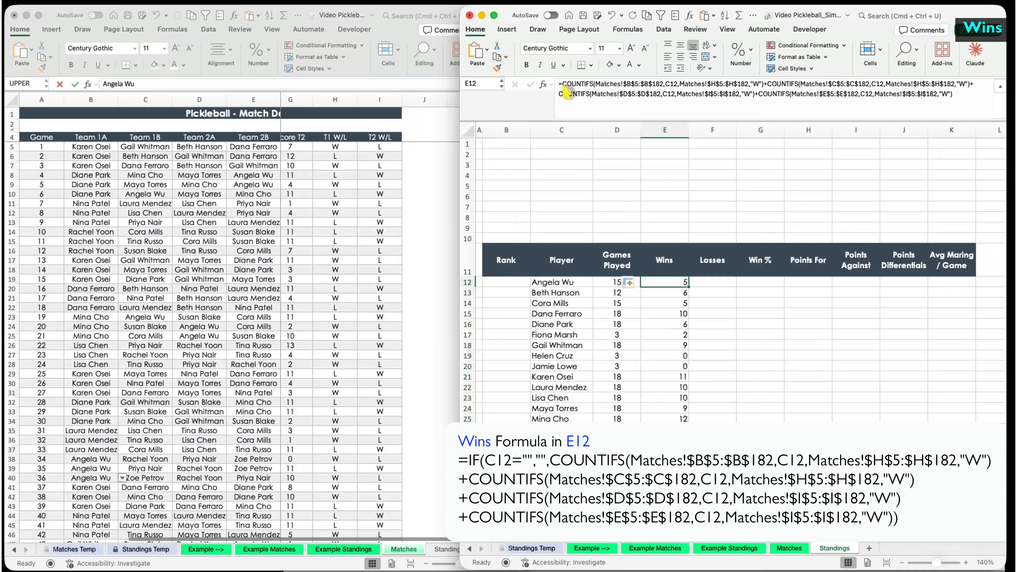
left_click(562, 84)
type("if(")
key("BackSpace")
key("BackSpace")
key("BackSpace")
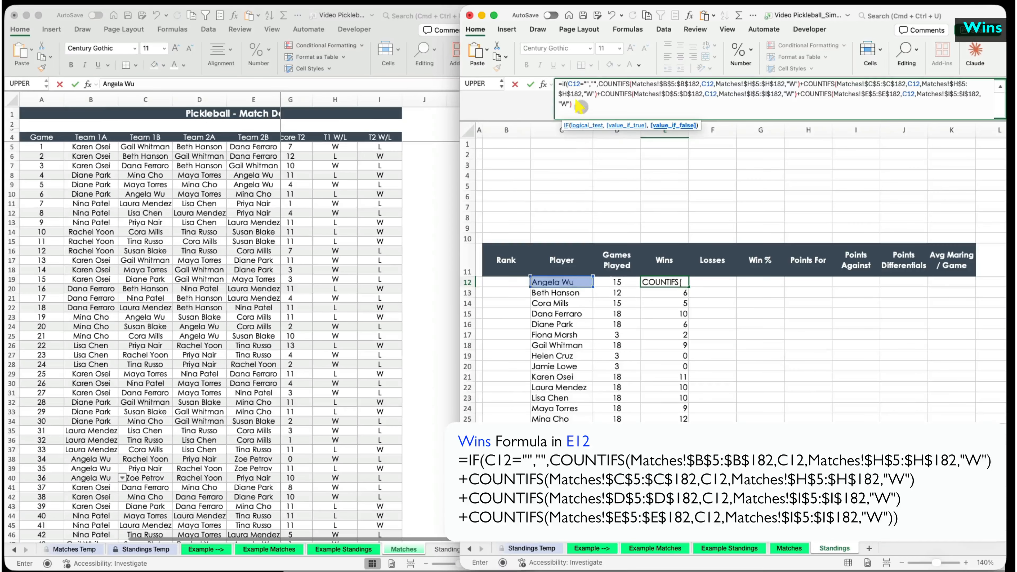
key("Return")
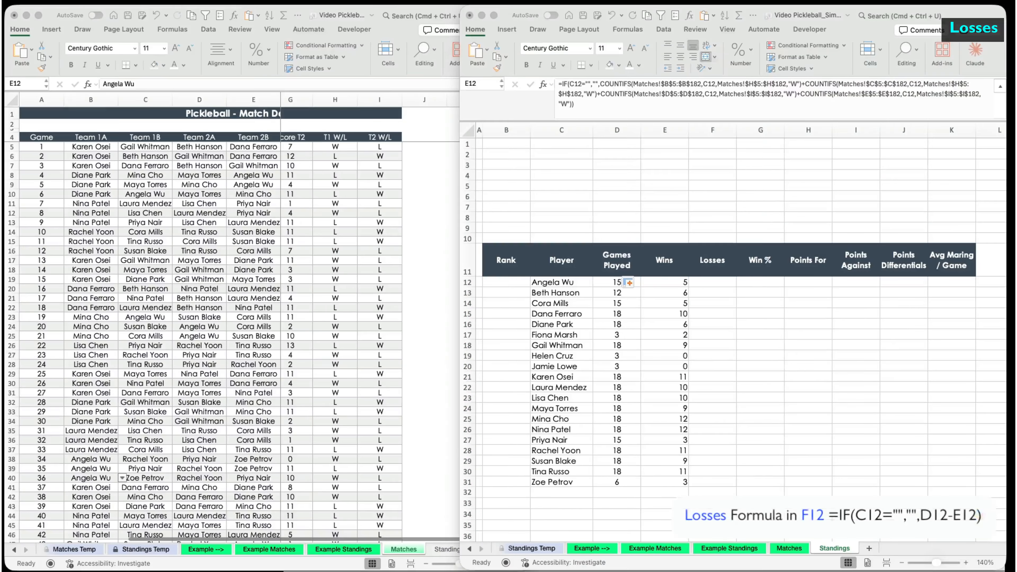
- Enter =IF(C12="","",D12-E12) in F12 and fill it down the Losses column
left_click(710, 283)
type("=")
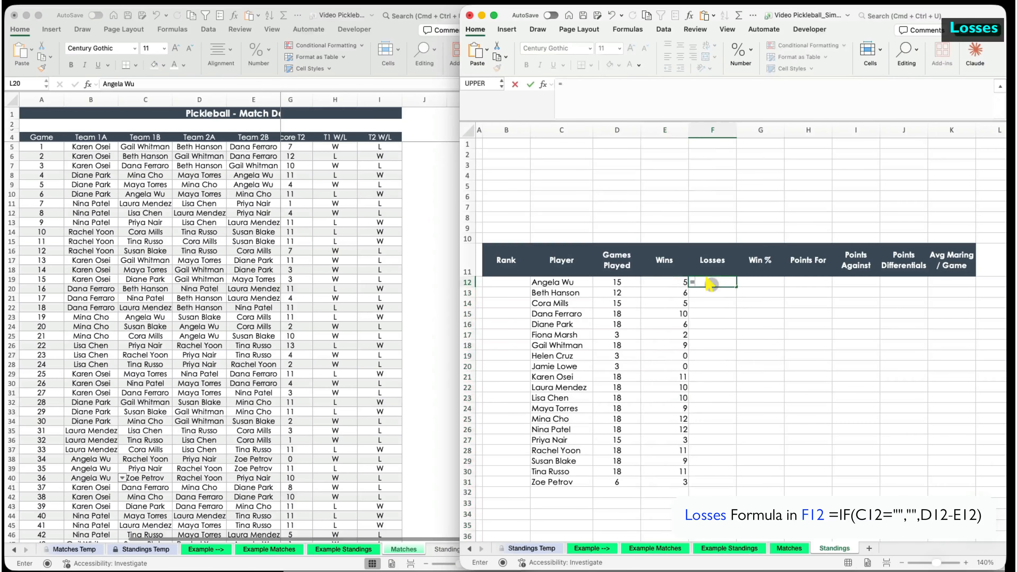
type("-E12")
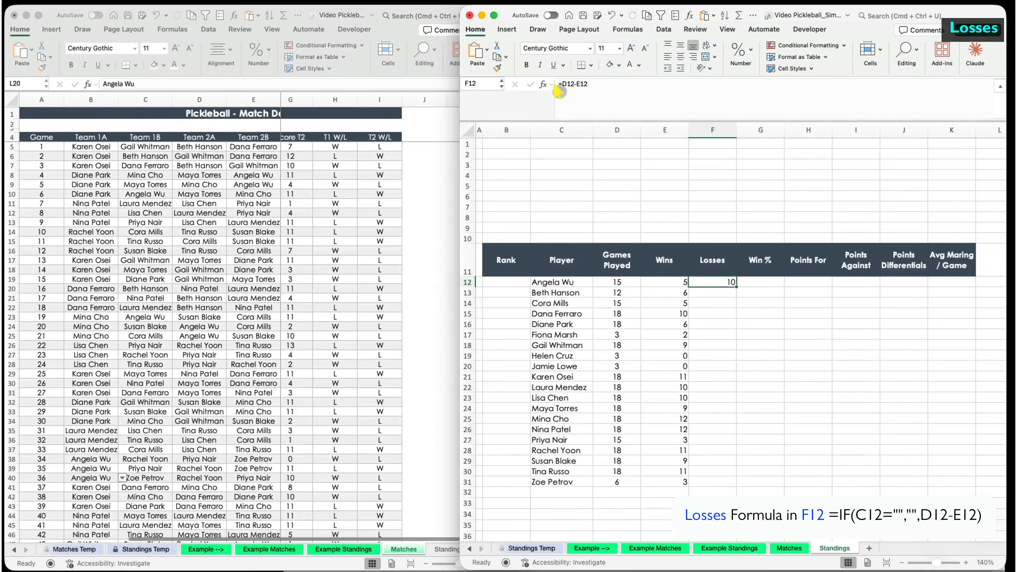
left_click(562, 84)
type("if(")
left_click(559, 282)
type("=\"\",\"\",")
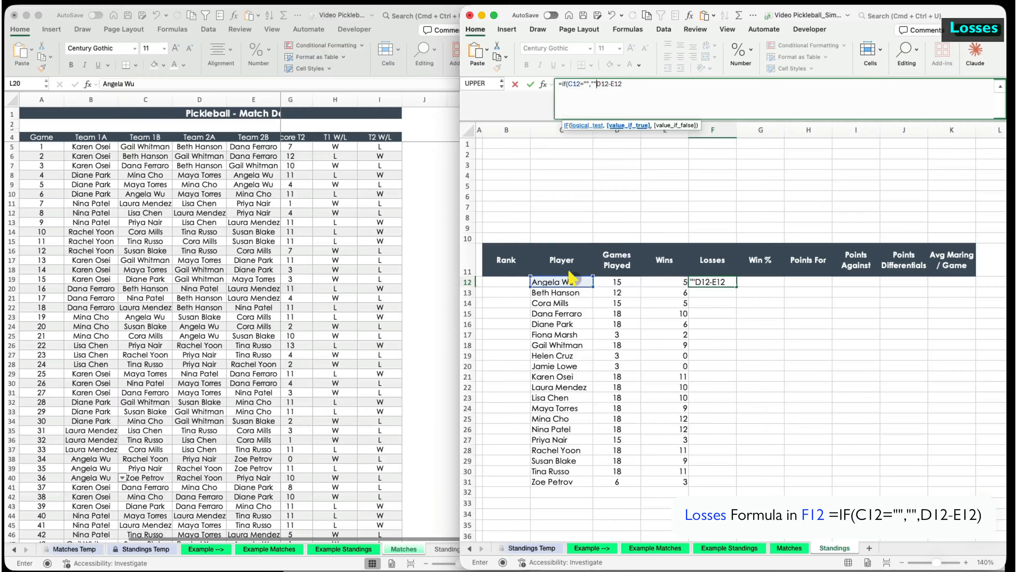
key("Return")
left_click(717, 282)
double_click(737, 287)
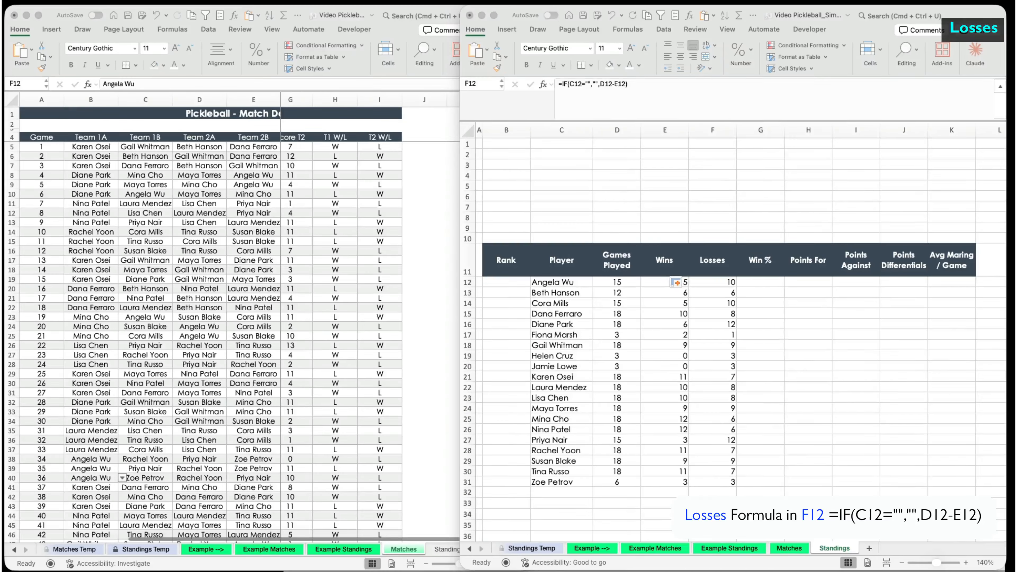
left_click(763, 284)
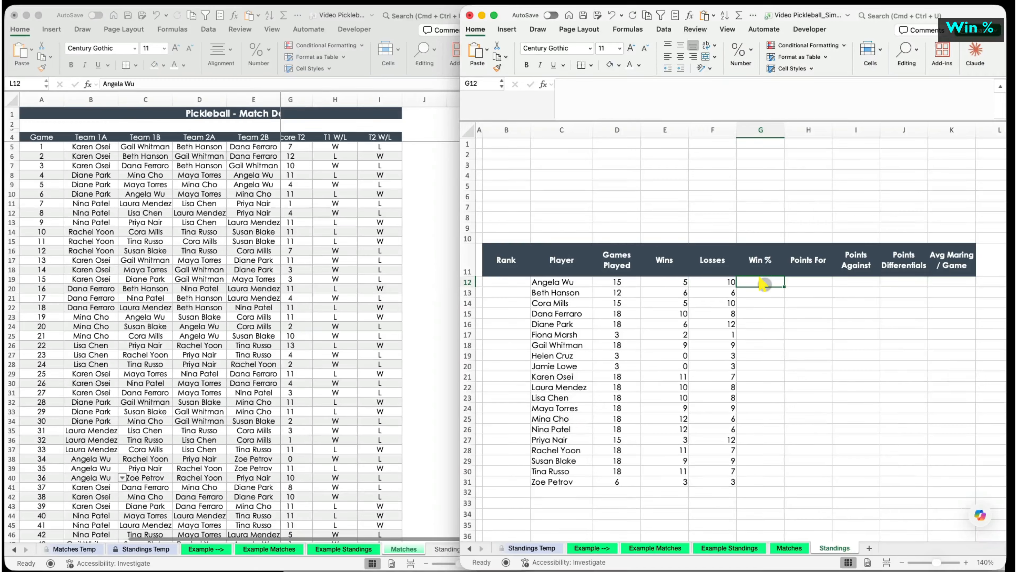
- Enter =E12/D12 in G12, format it as a percentage, and fill it down
type("=")
left_click(675, 282)
type("/")
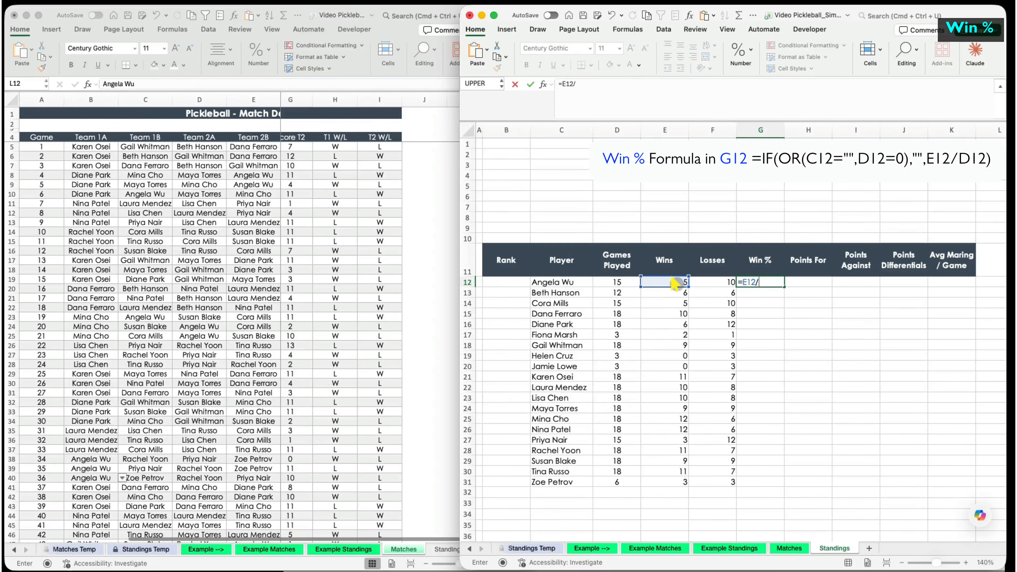
left_click(617, 282)
key("Return")
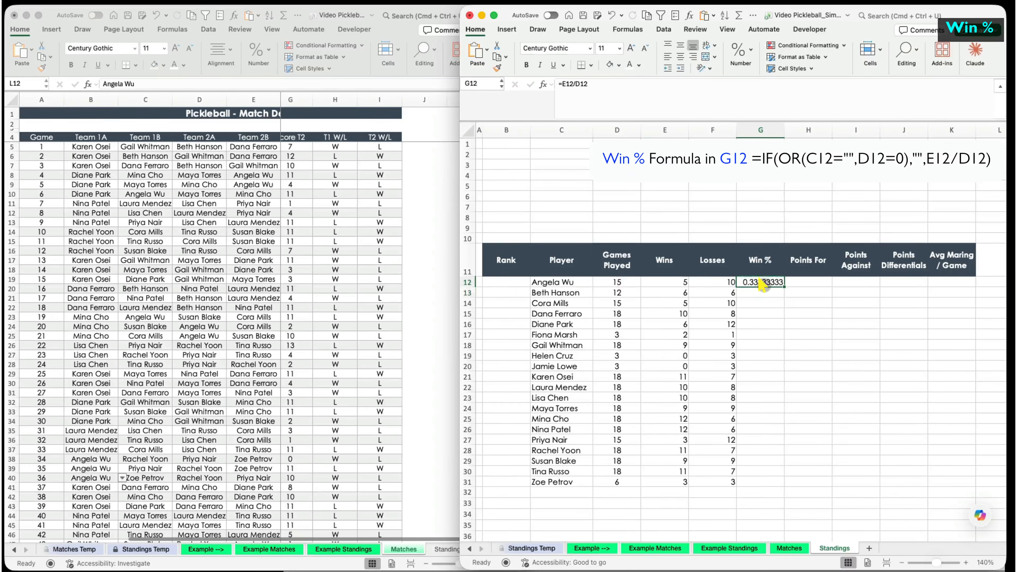
left_click(739, 52)
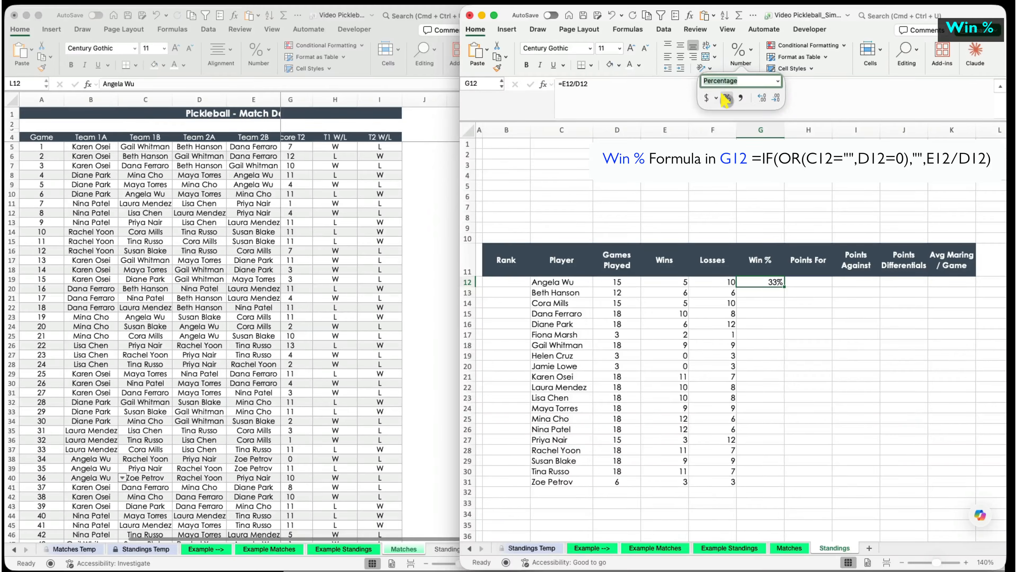
left_click(763, 218)
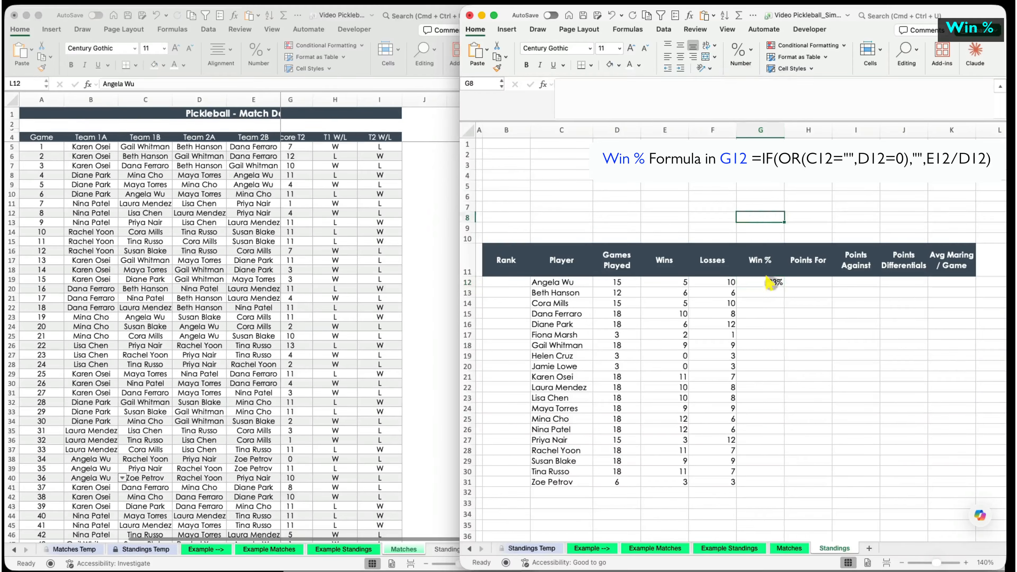
double_click(784, 286)
left_click(765, 282)
- Wrap the Win % formula in IF(OR(C12="",D12=0),"",…) and refill it down column G
left_click(563, 84)
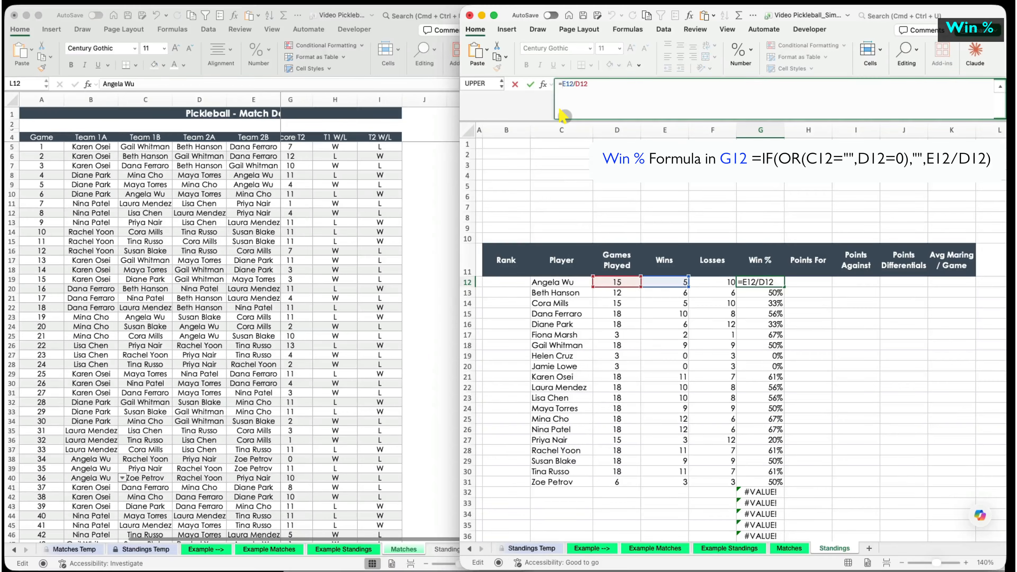
type("if(or(")
left_click(552, 282)
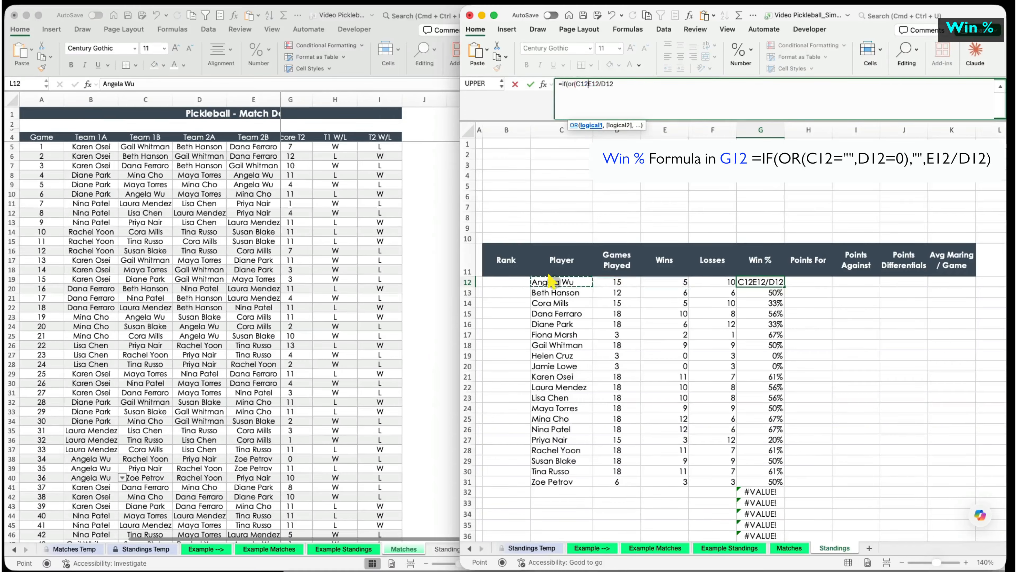
type("=\"\",")
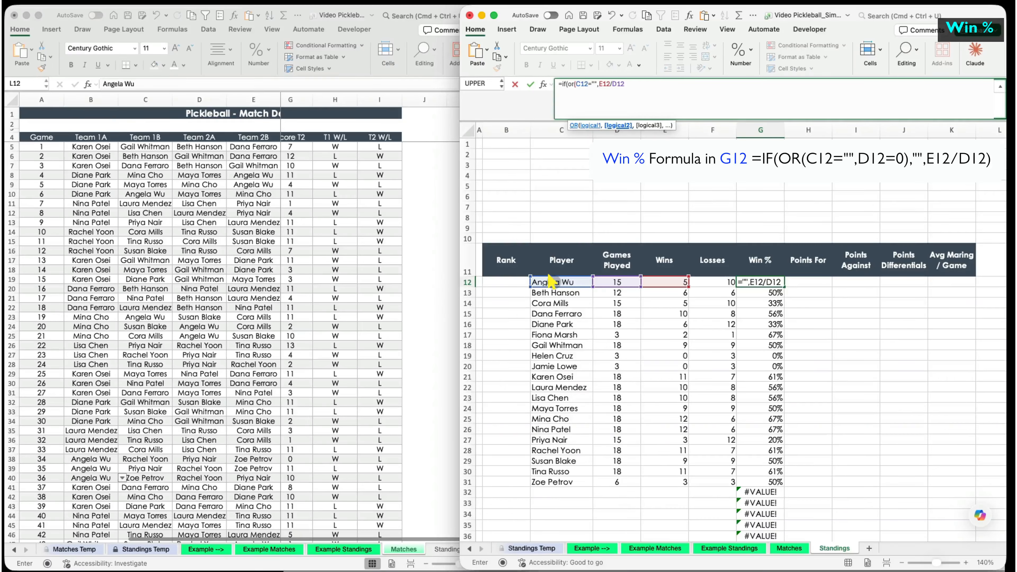
left_click(617, 283)
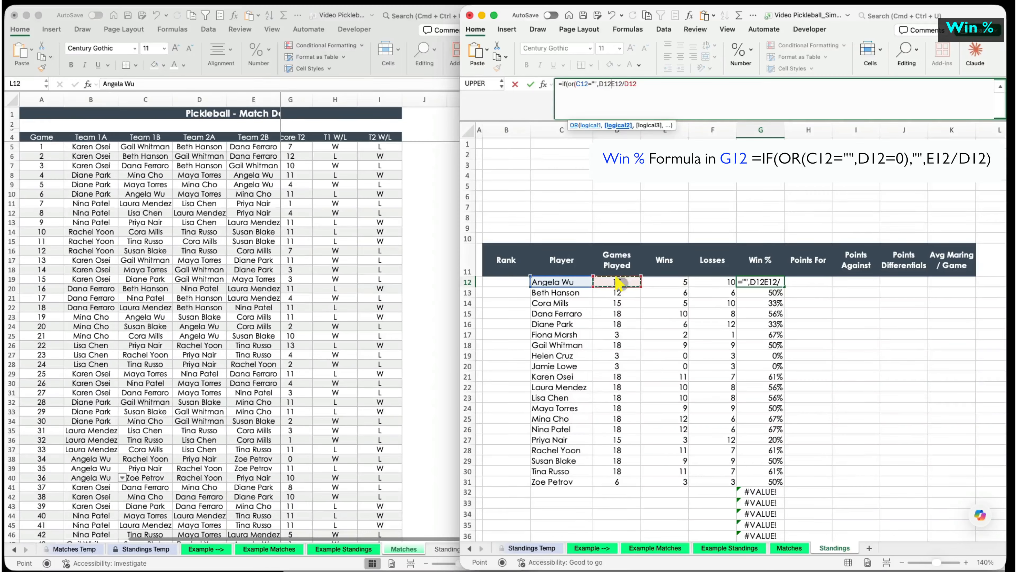
type("=0")
type("),\"\",")
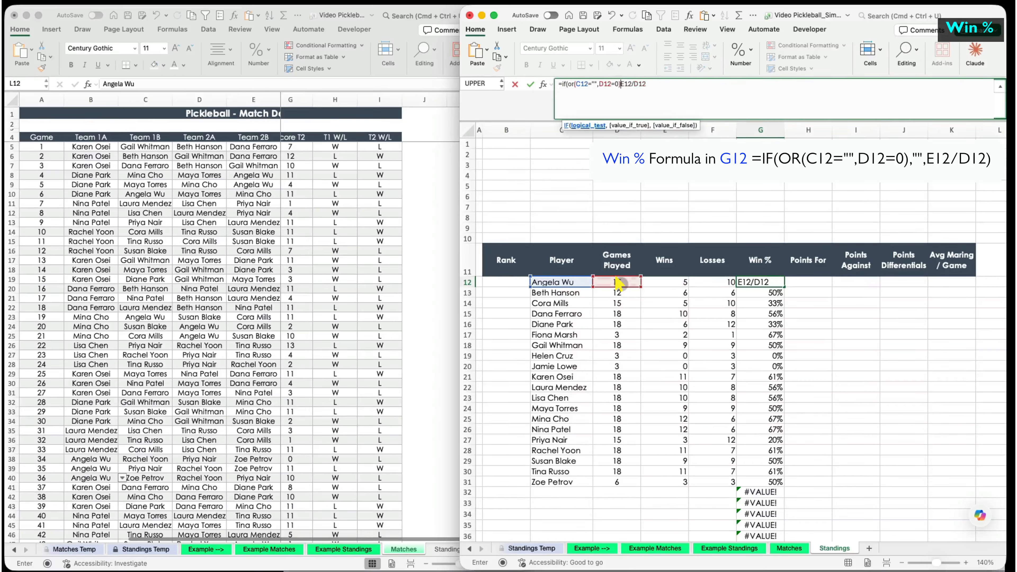
left_click(689, 84)
type(")")
key("Return")
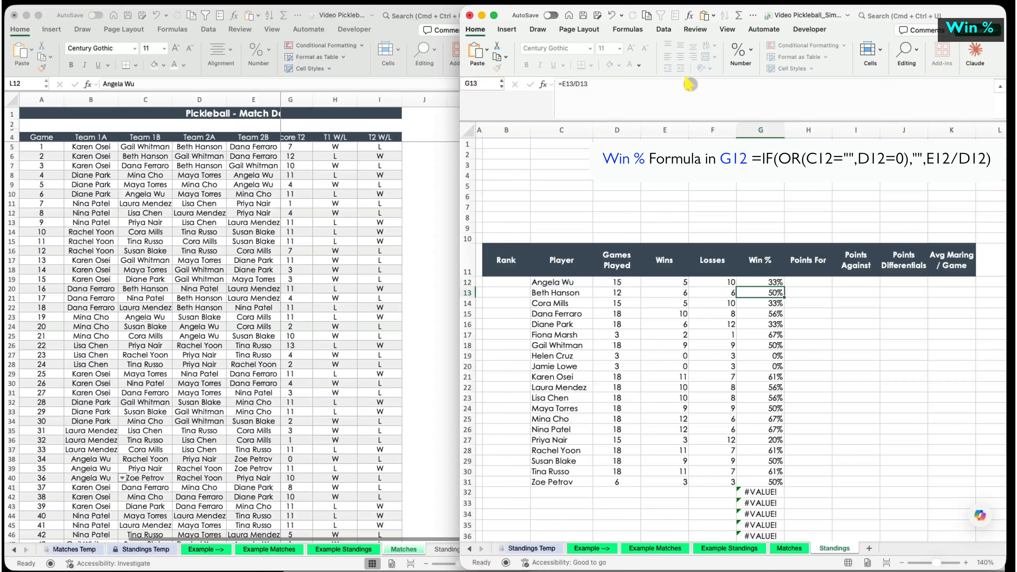
left_click(774, 282)
double_click(785, 287)
left_click(772, 283)
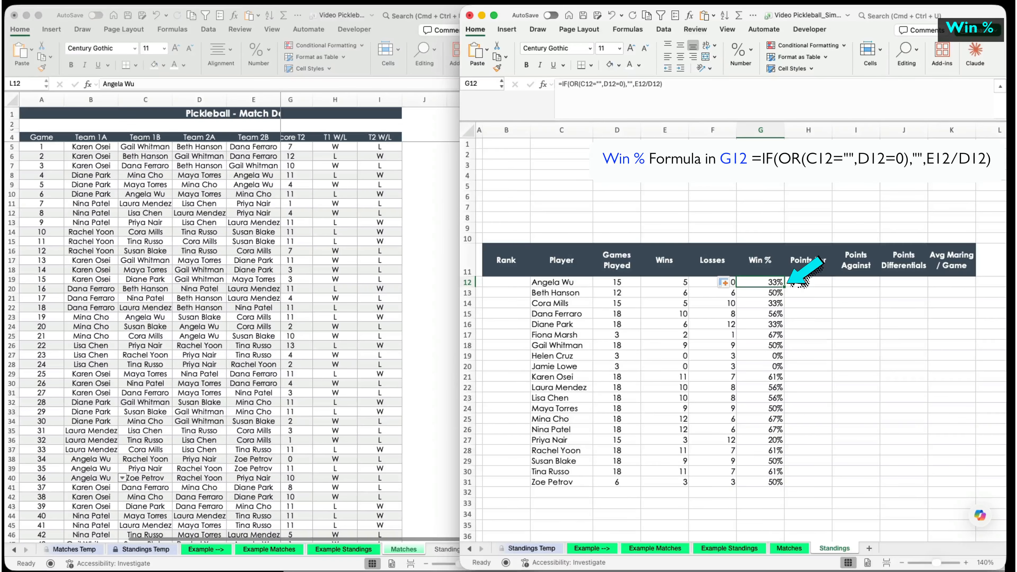
- In H12, SUMIF the absolute Team 1A names on Matches for C12, summing Score T1
left_click(797, 282)
type("=sumif(")
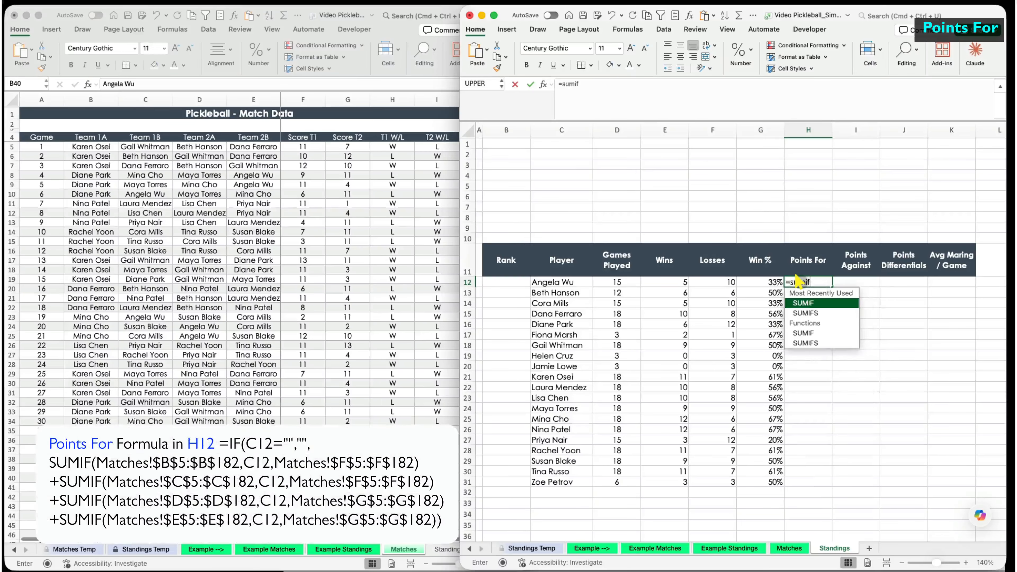
left_click_drag(91, 148, 68, 564)
left_click(207, 83)
key("F4")
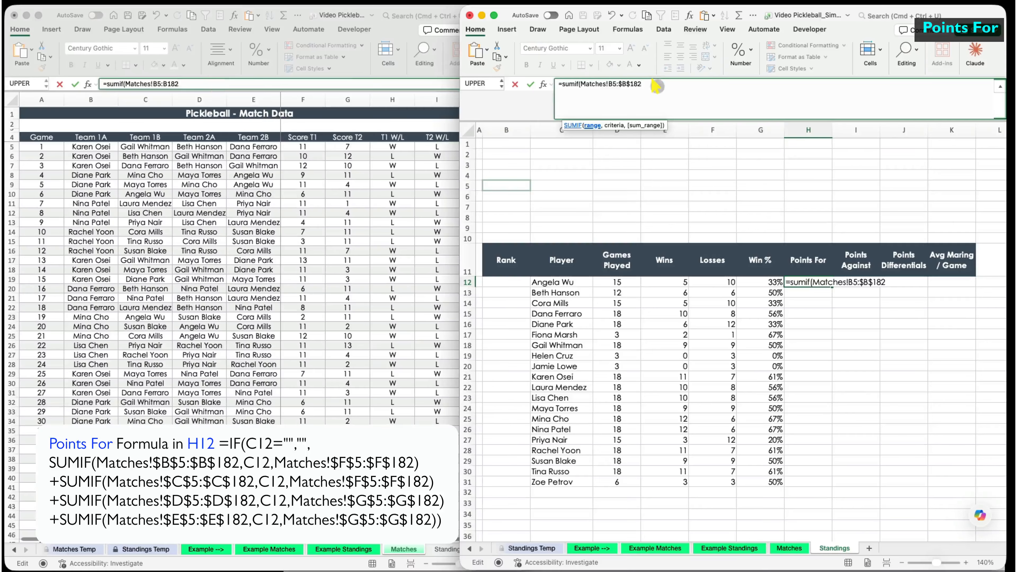
key("F4")
type(",")
left_click(557, 282)
type(",")
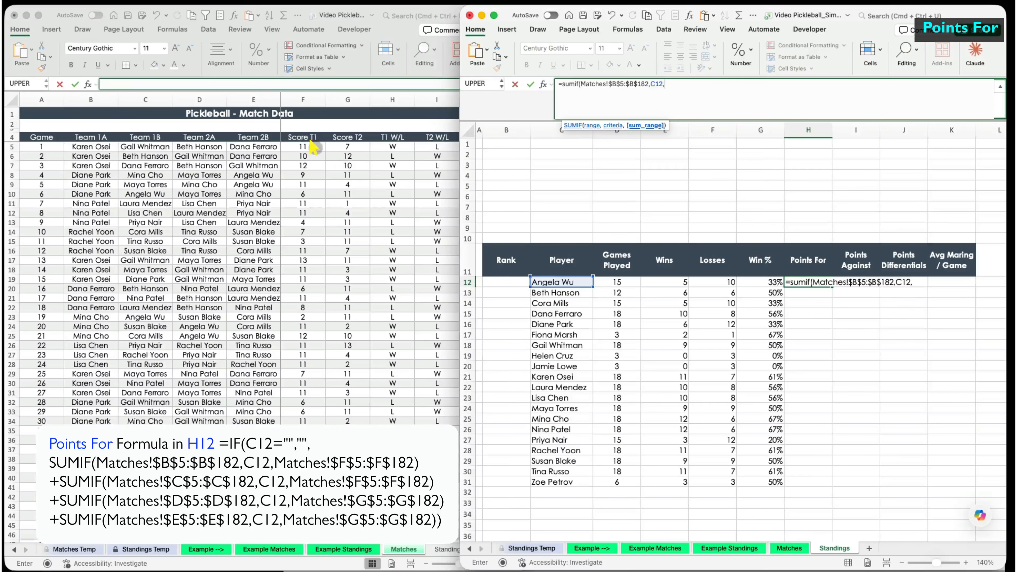
left_click_drag(305, 147, 316, 425)
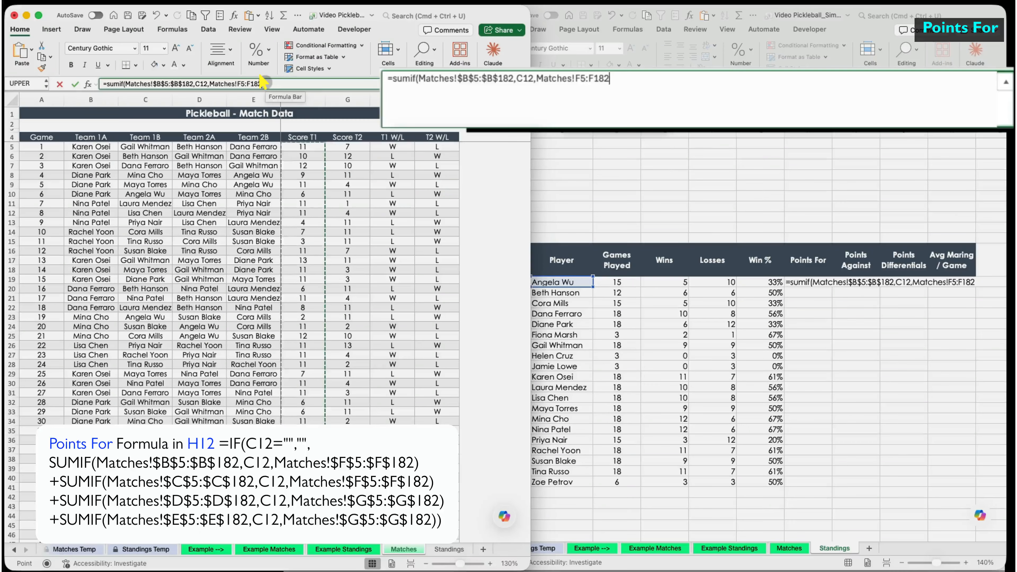
key("F4")
left_click(601, 28)
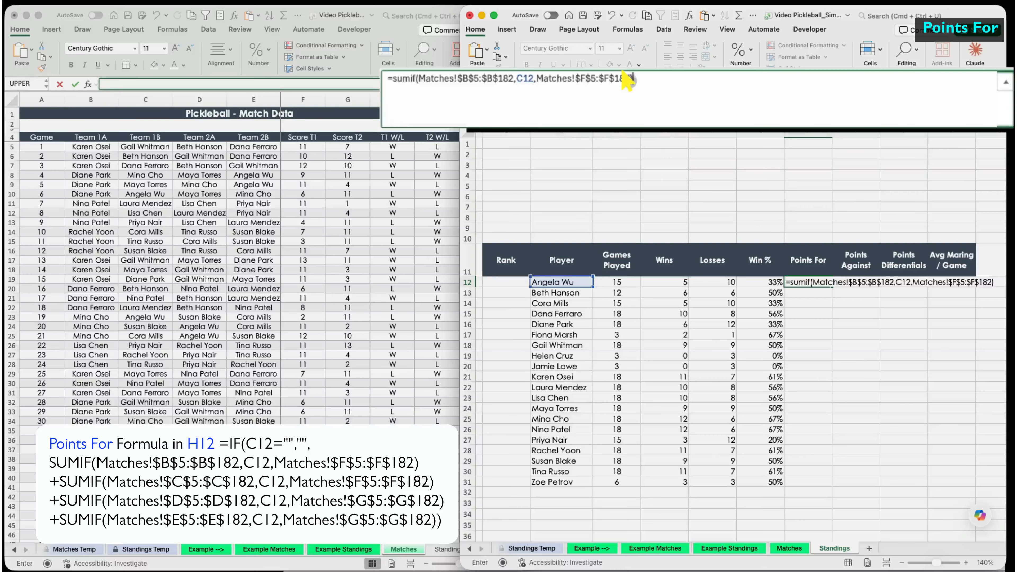
key("Return")
- Add a second SUMIF term using the Team 1B column C with Score T1
left_click(817, 281)
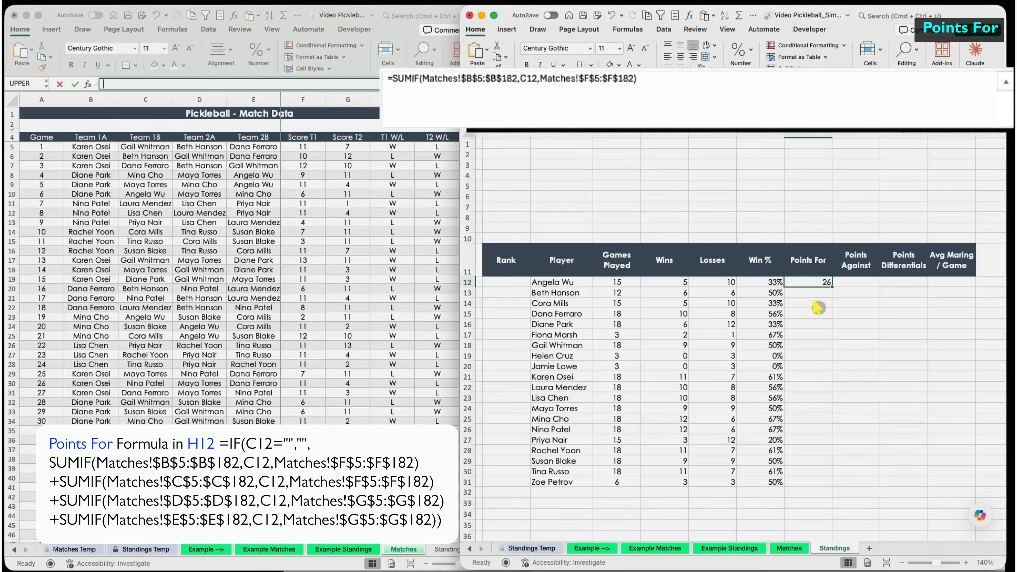
left_click_drag(636, 79, 391, 77)
key("super+c")
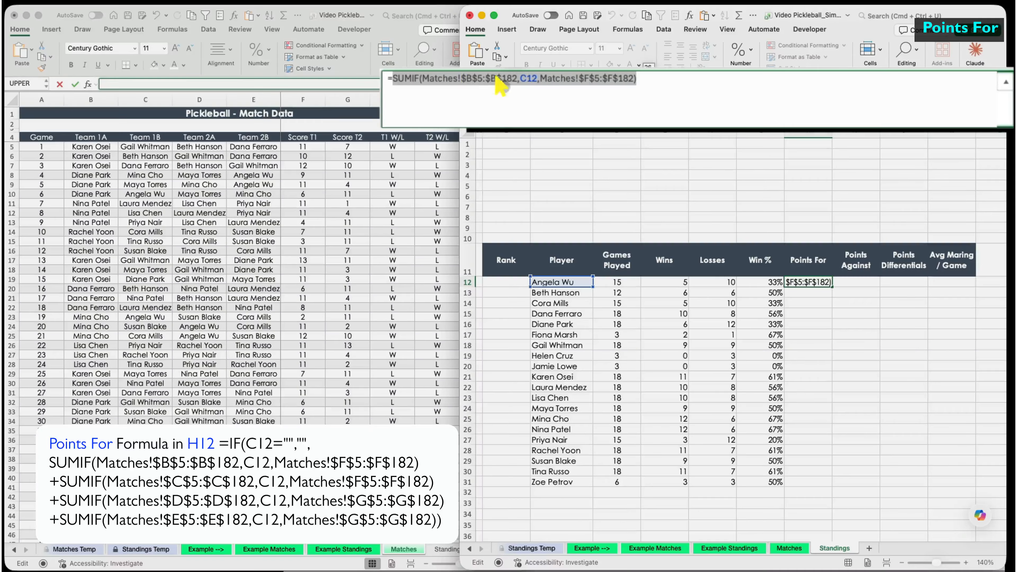
left_click(645, 78)
type("+")
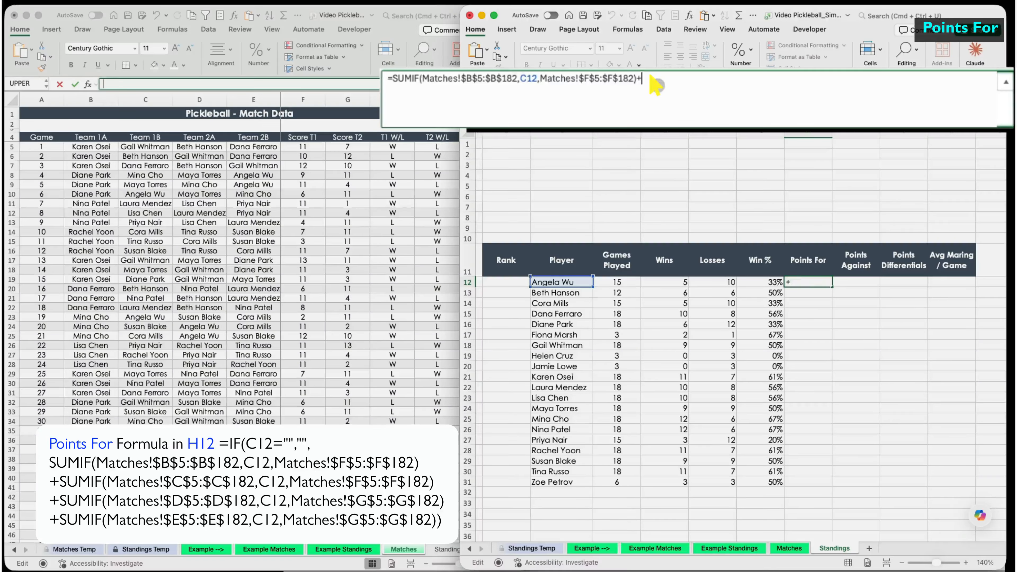
key("super+v")
type("c$5:$")
left_click_drag(721, 77, 740, 77)
type("c")
left_click(889, 79)
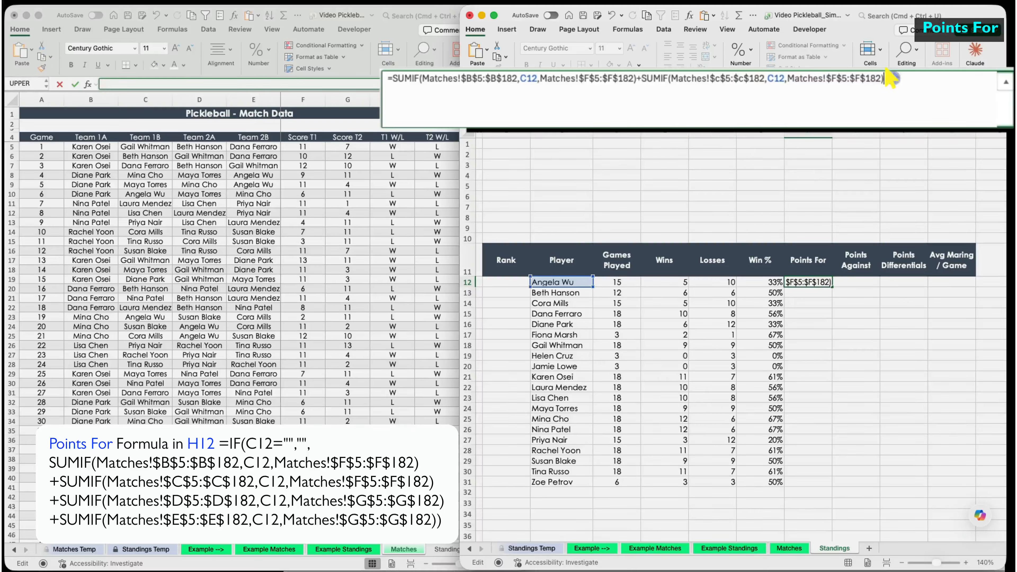
- Add SUMIF terms for Team 2A column D and Team 2B column E, both summing Score T2 column G
type("+")
key("super+v")
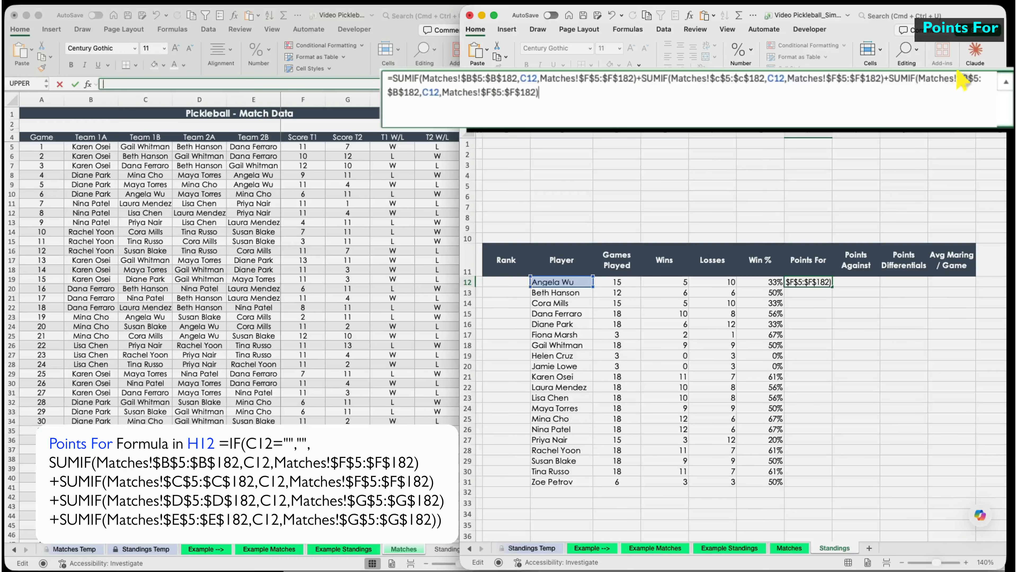
left_click_drag(967, 78, 961, 77)
type("d")
left_click_drag(400, 93, 394, 92)
type("d")
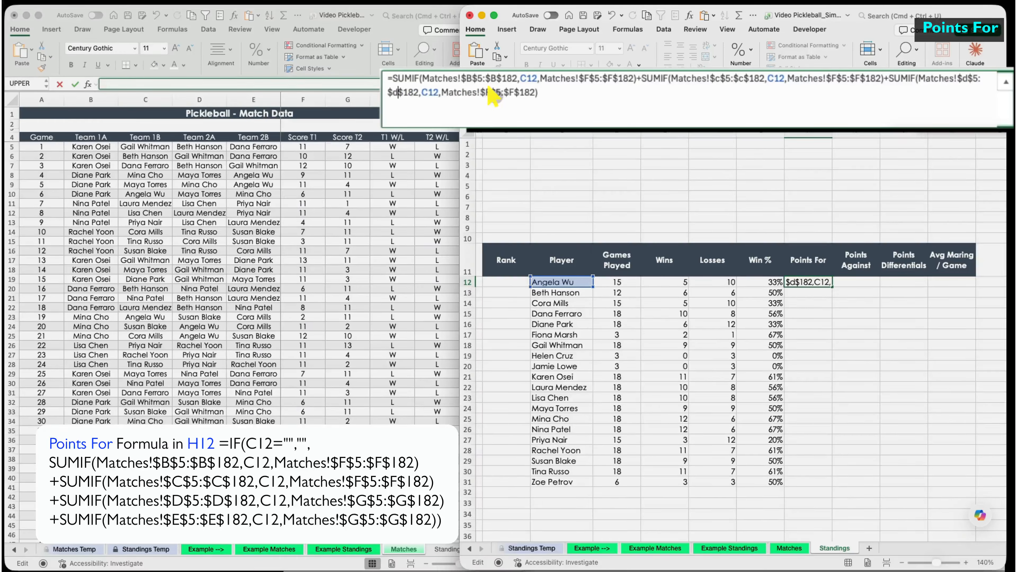
left_click_drag(488, 92, 508, 92)
type("g$5:$g")
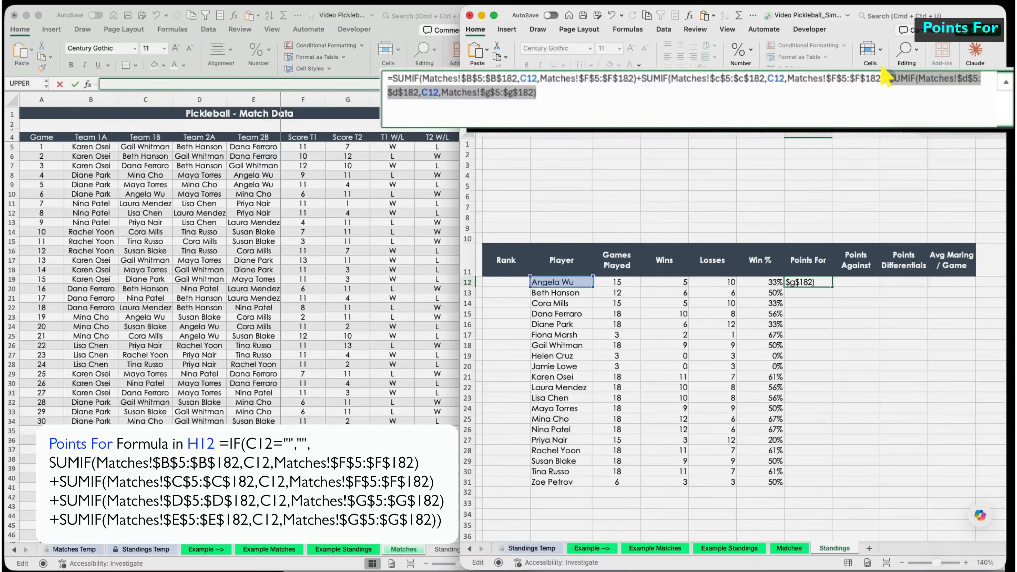
left_click(753, 94)
type("+")
type("SUMIF(Matches!$d$5:$d$182,C12,Matches!$g$5:$g$182)")
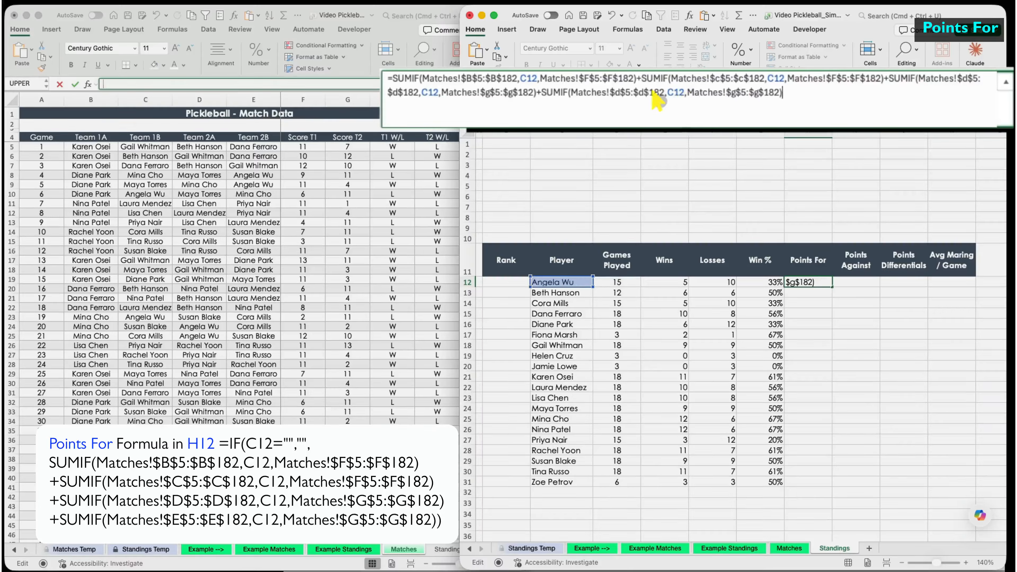
left_click_drag(621, 93, 636, 92)
type("EE")
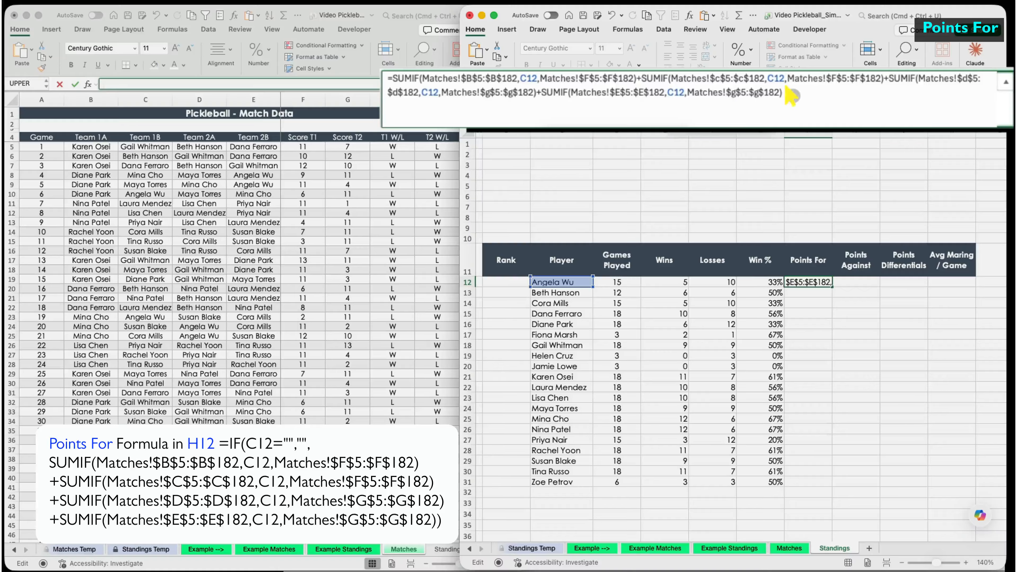
key("Return")
- Fill the Points For formula down and wrap it in IF(C12="","",…)
left_click(813, 282)
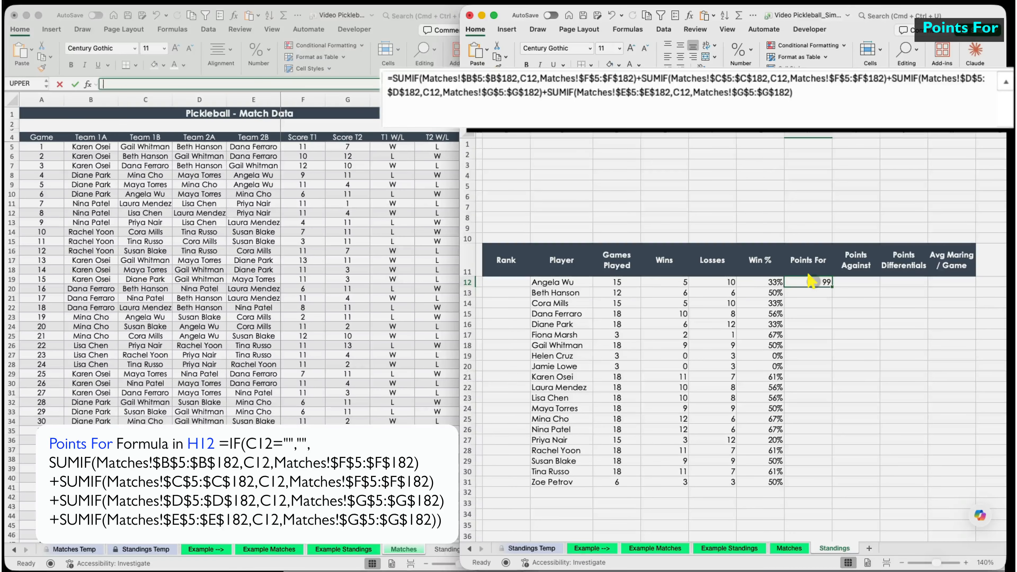
double_click(832, 287)
left_click(817, 282)
left_click(393, 79)
type("if(")
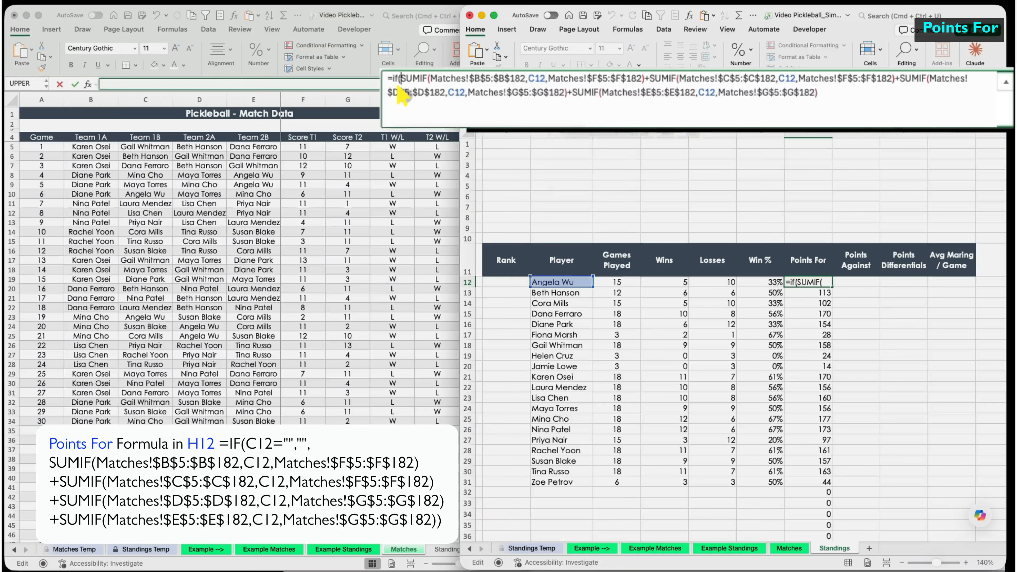
left_click(549, 282)
type("=\"\",\"\",")
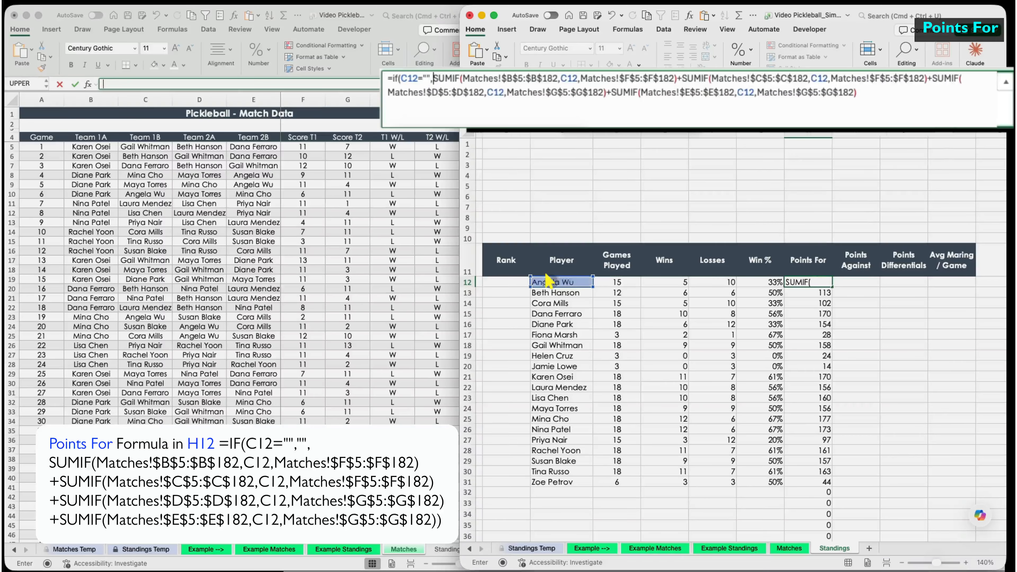
type(")")
key("Return")
left_click(819, 283)
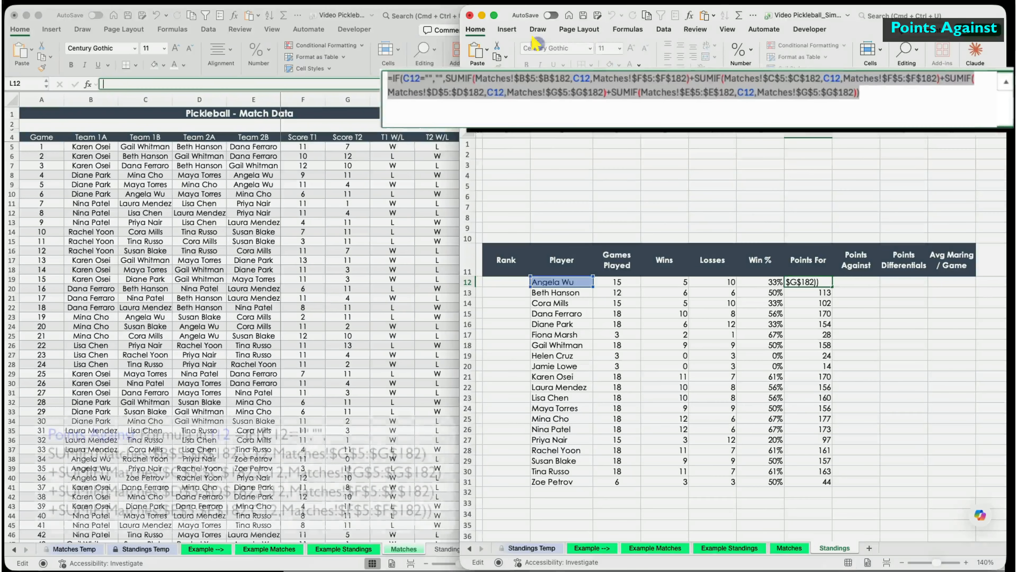
- Paste the Points For formula into I12 and switch the first two SUMIFs' sum columns from F to G
left_click(856, 282)
left_click(495, 82)
type("=IF(C12=\"\",\"\",SUMIF(Matches!$B$5:$B$182,C12,Matches!$F$5:$F$182)+SUMIF(Matches!$C$5:$C$182,C12,Matches!$F$5:$F$182)+SUMIF(Matches!$D$5:$D$182,C12,Matches!$G$5:$G$182)+SUMIF(Matches!$E$5:$E$182,C12,Matches!$G$5:$G$182))")
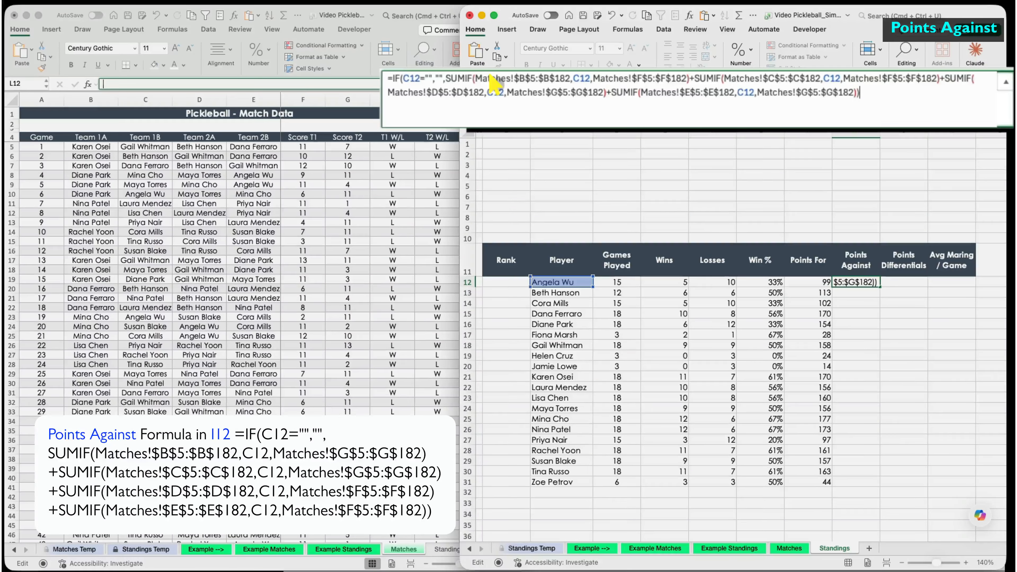
left_click(642, 78)
key("BackSpace")
type("G")
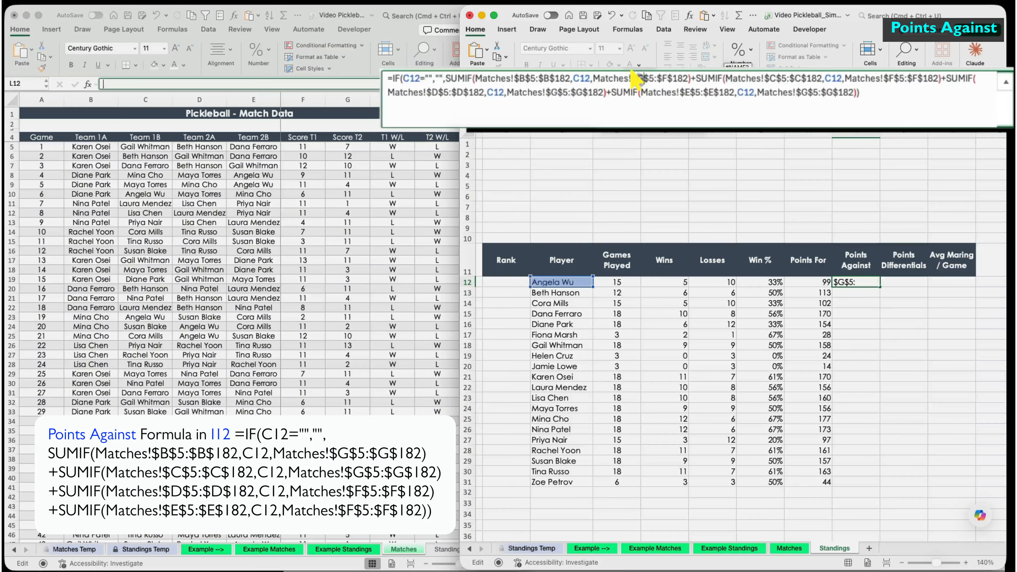
left_click(665, 78)
key("BackSpace")
type("G")
left_click(896, 78)
key("BackSpace")
type("G")
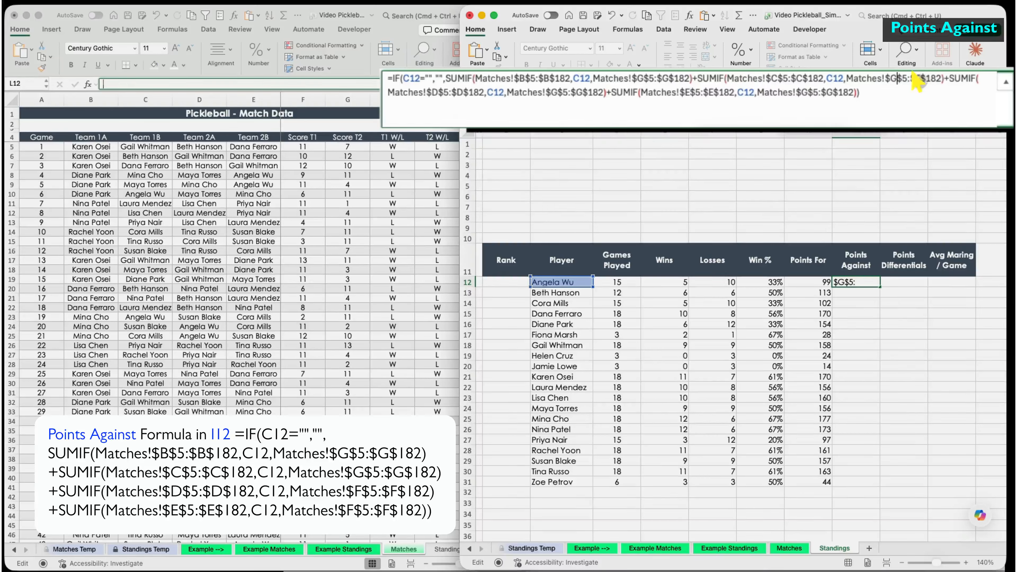
left_click(919, 77)
key("BackSpace")
type("G")
left_click(558, 92)
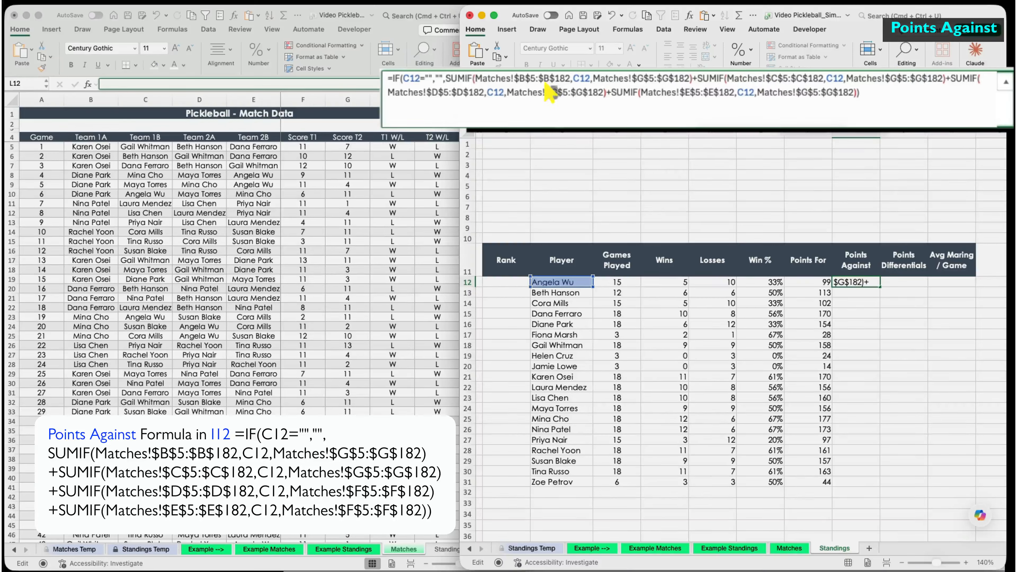
key("BackSpace")
type("F")
left_click(581, 92)
key("BackSpace")
type("F")
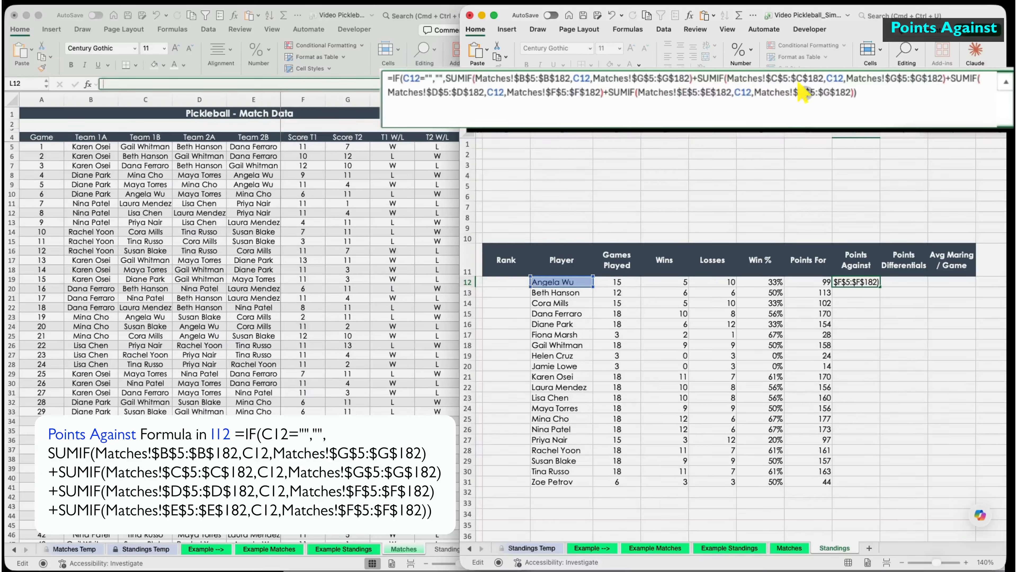
left_click(805, 92)
key("BackSpace")
type("F")
left_click(829, 92)
key("BackSpace")
type("F")
key("ctrl+Return")
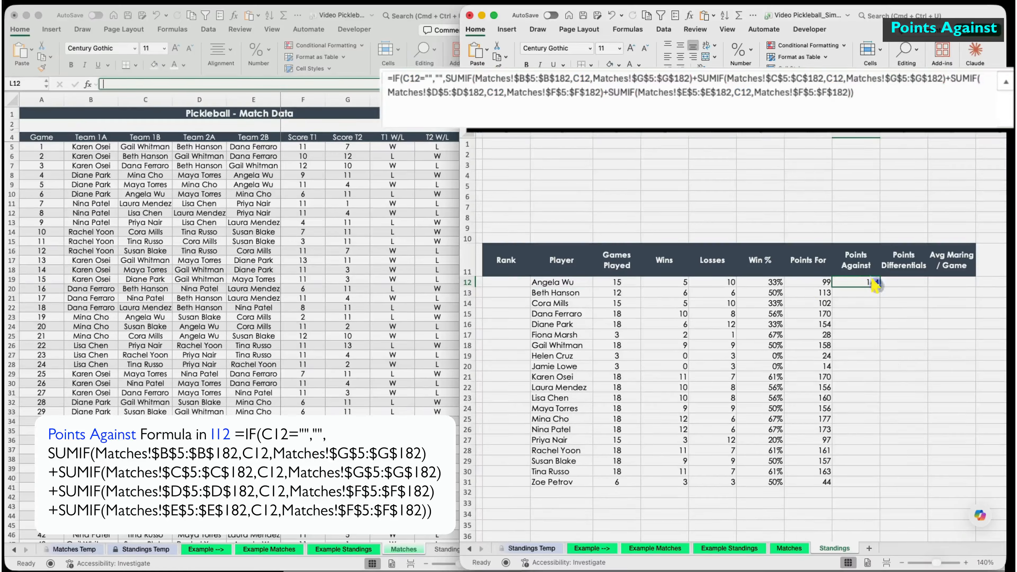
double_click(880, 287)
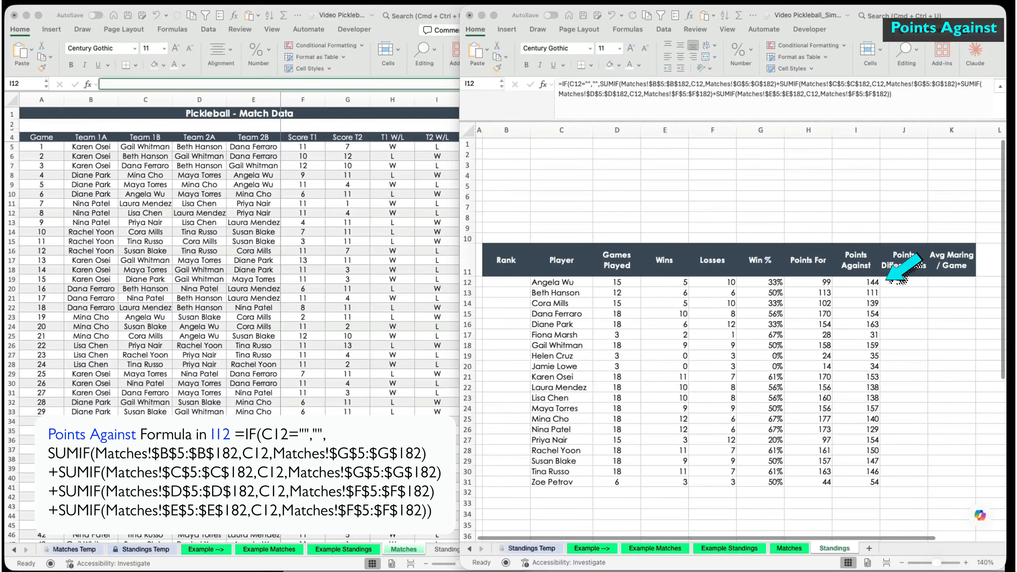
left_click(904, 282)
type("=if(")
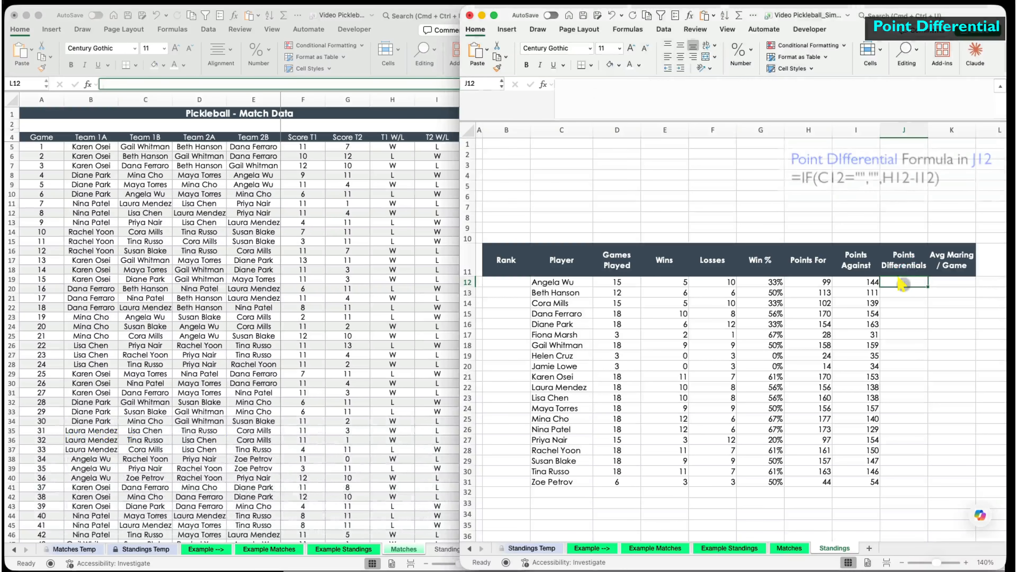
left_click(558, 282)
type("=\"\",\"\",")
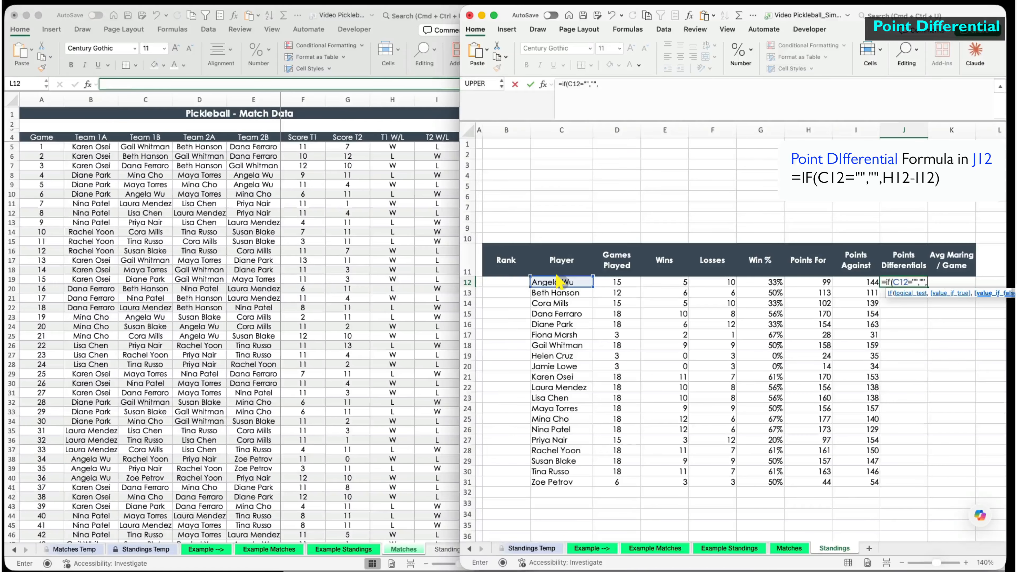
left_click(808, 281)
type("-")
left_click(856, 281)
type(")")
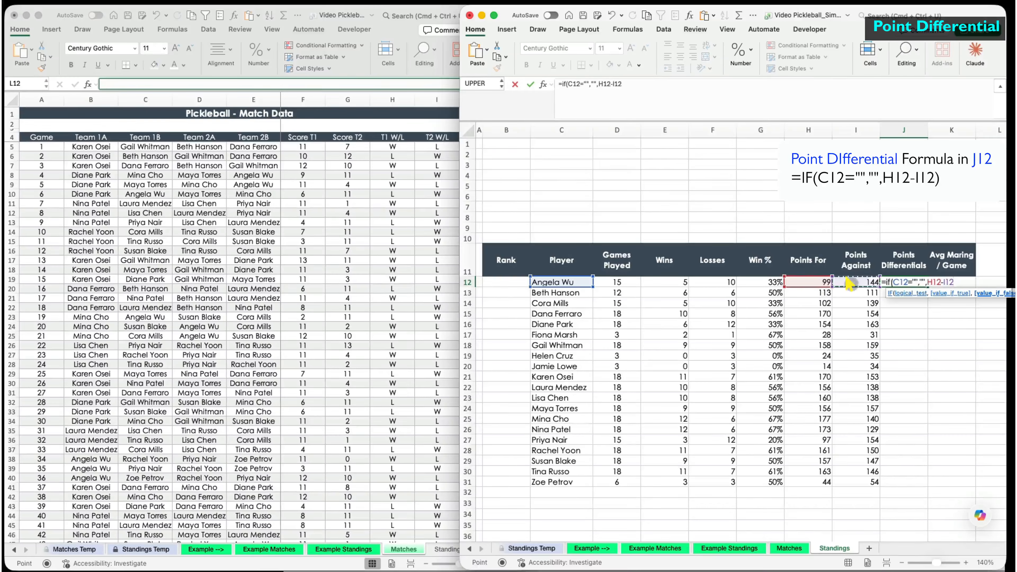
key("Return")
left_click(917, 281)
double_click(927, 286)
left_click(912, 292)
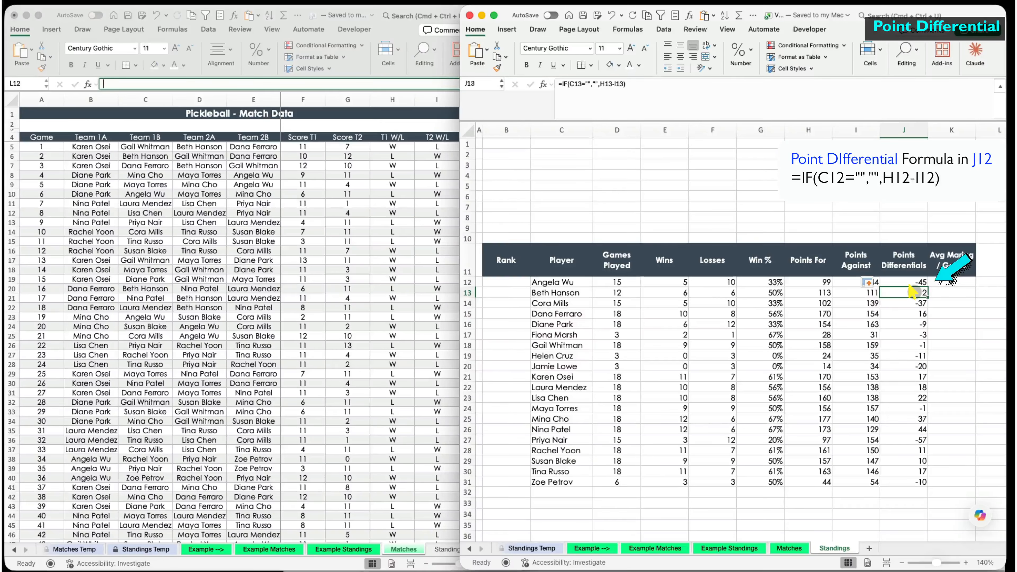
left_click(942, 282)
- Enter =J12/D12 in K12 to get the average margin per game
type("=")
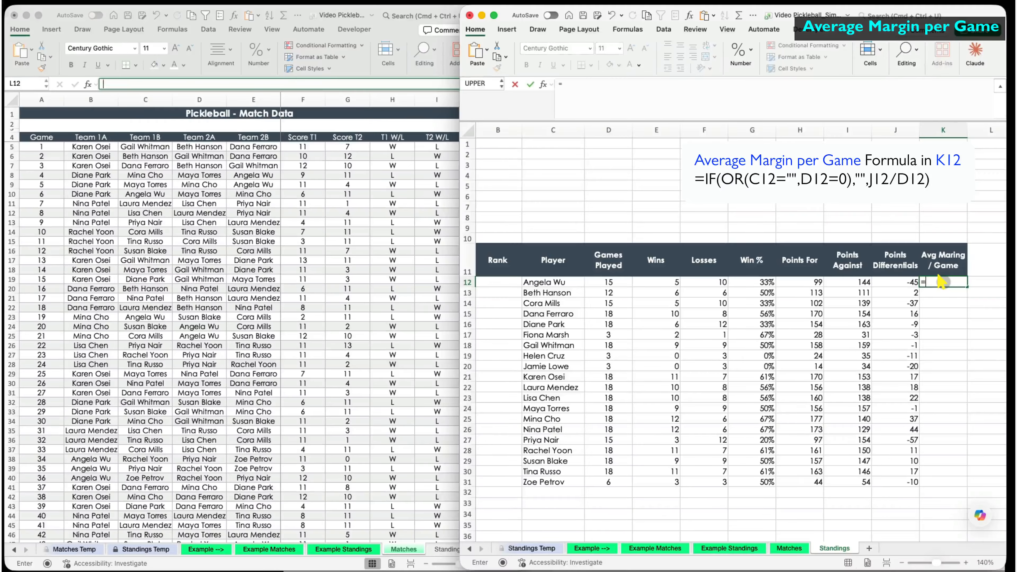
left_click(897, 282)
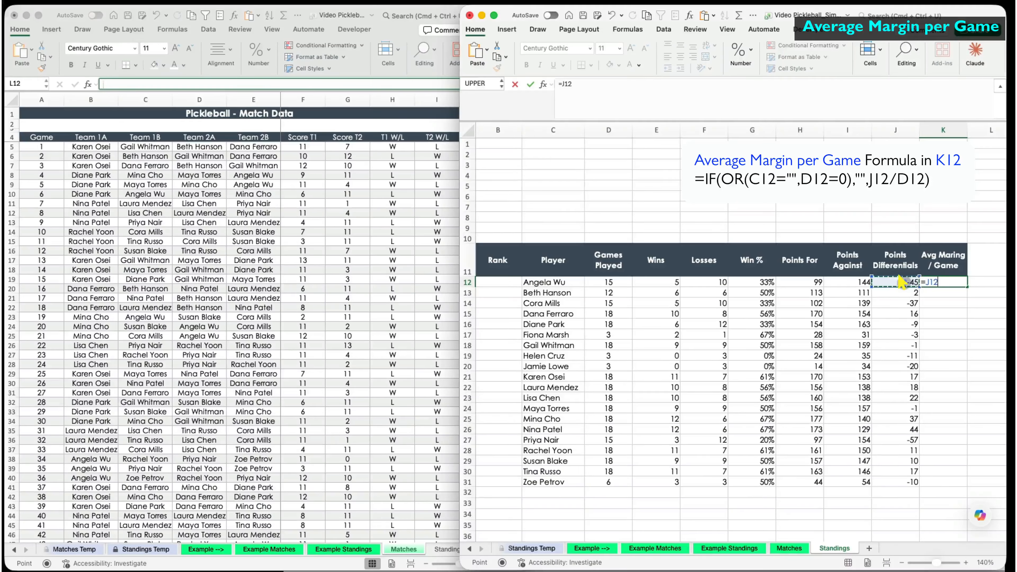
type("/")
left_click(609, 282)
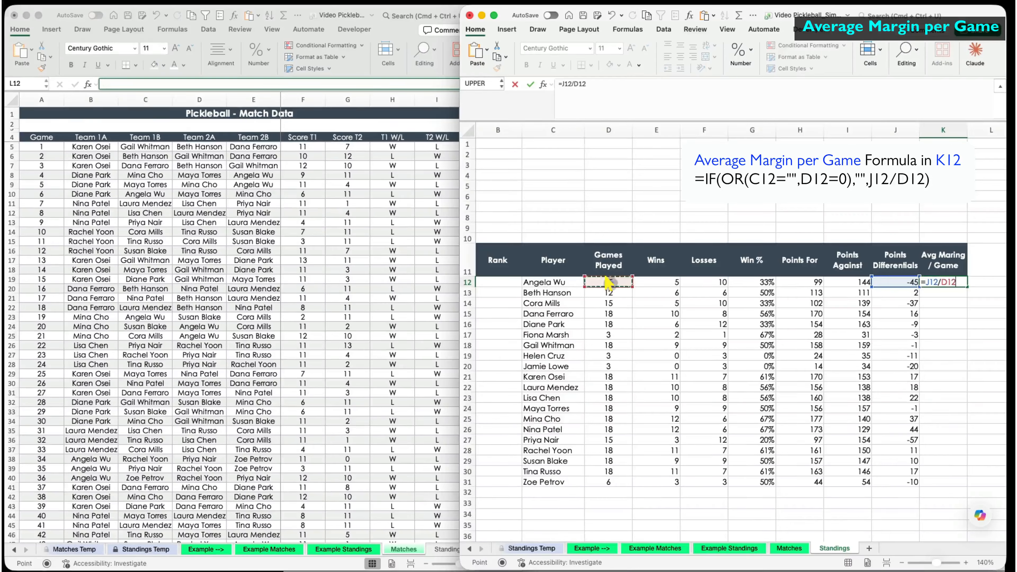
key("Return")
left_click(941, 281)
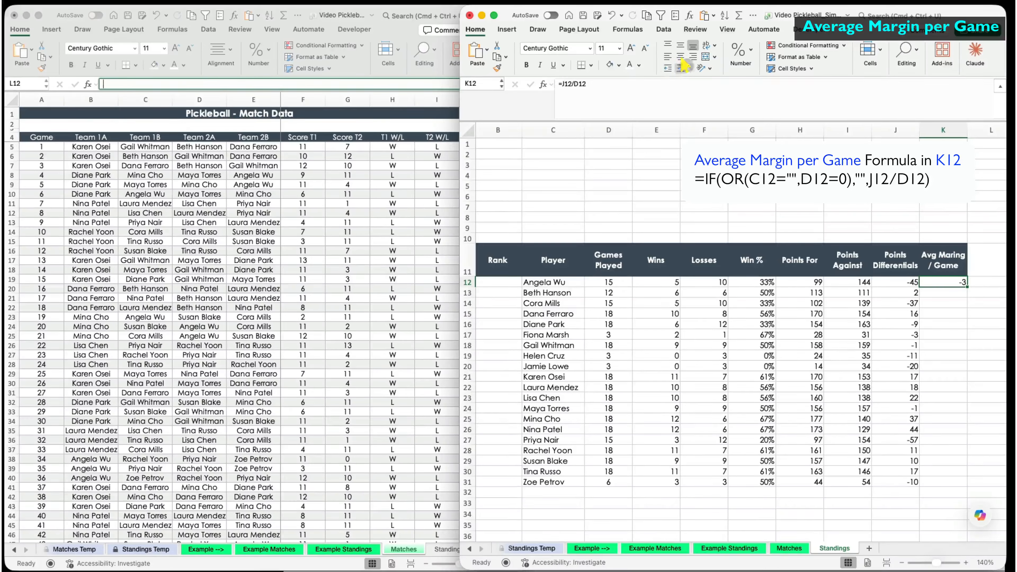
- Format K12 as Number with one decimal place and fill it down column K
left_click(751, 49)
left_click(762, 97)
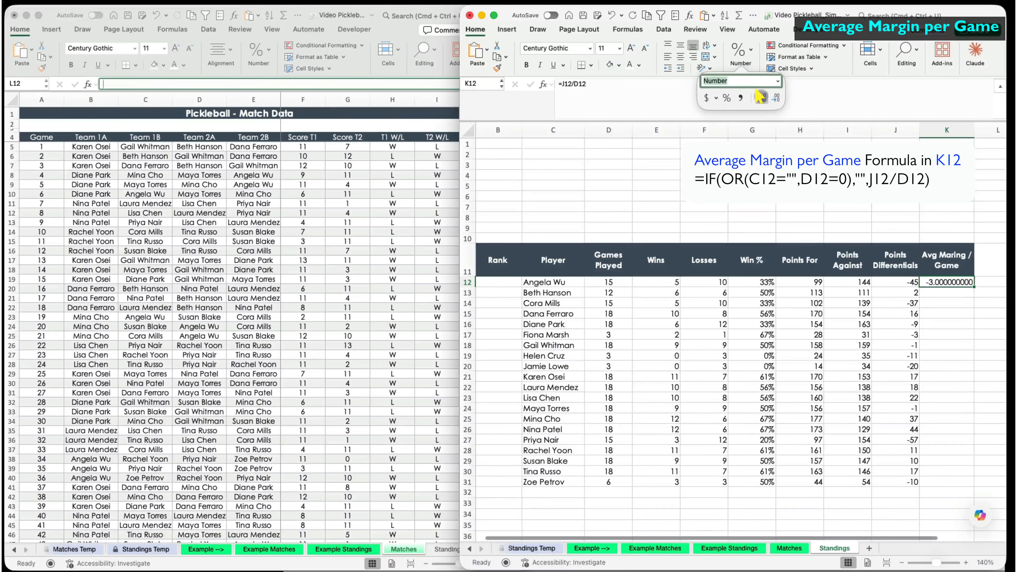
left_click(772, 98)
left_click(773, 99)
left_click(772, 99)
left_click(772, 98)
left_click(772, 98)
left_click(773, 99)
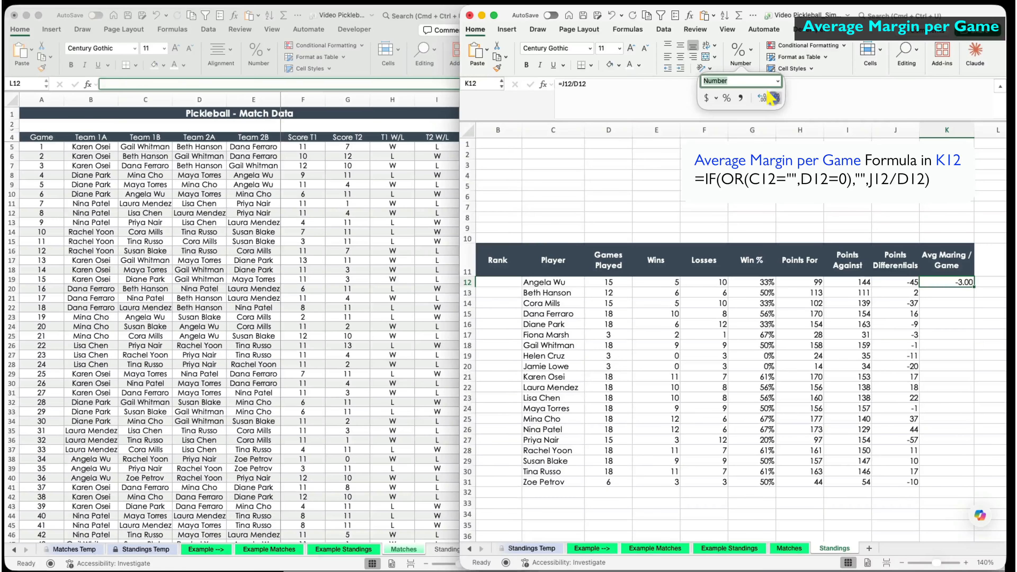
left_click(772, 98)
left_click(792, 93)
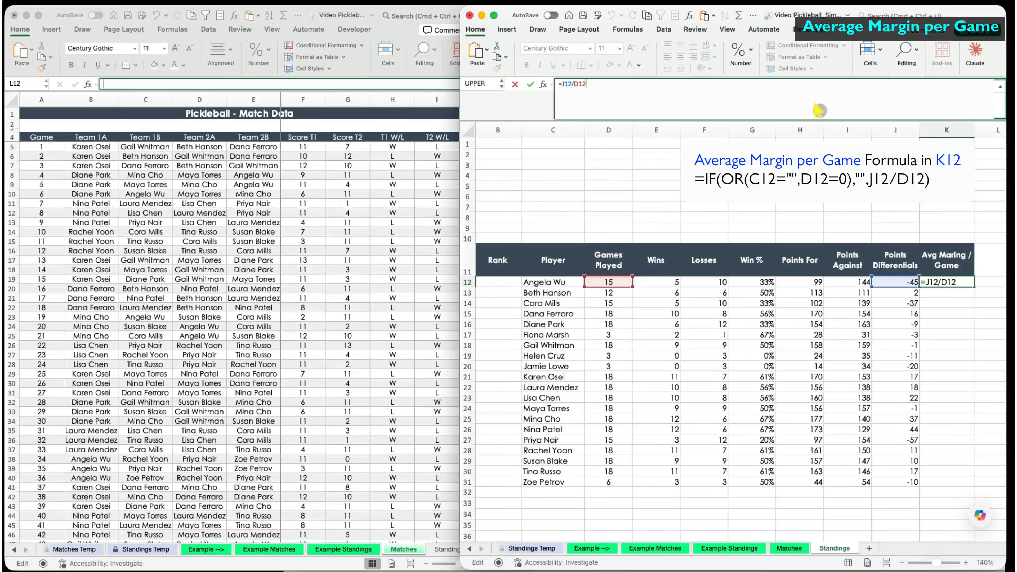
left_click(530, 84)
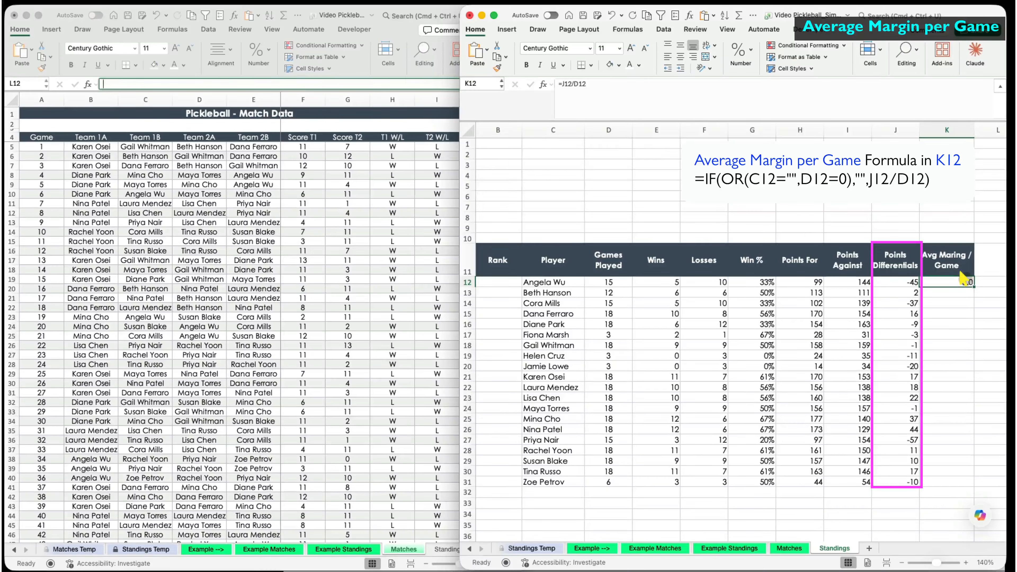
double_click(974, 286)
left_click(960, 283)
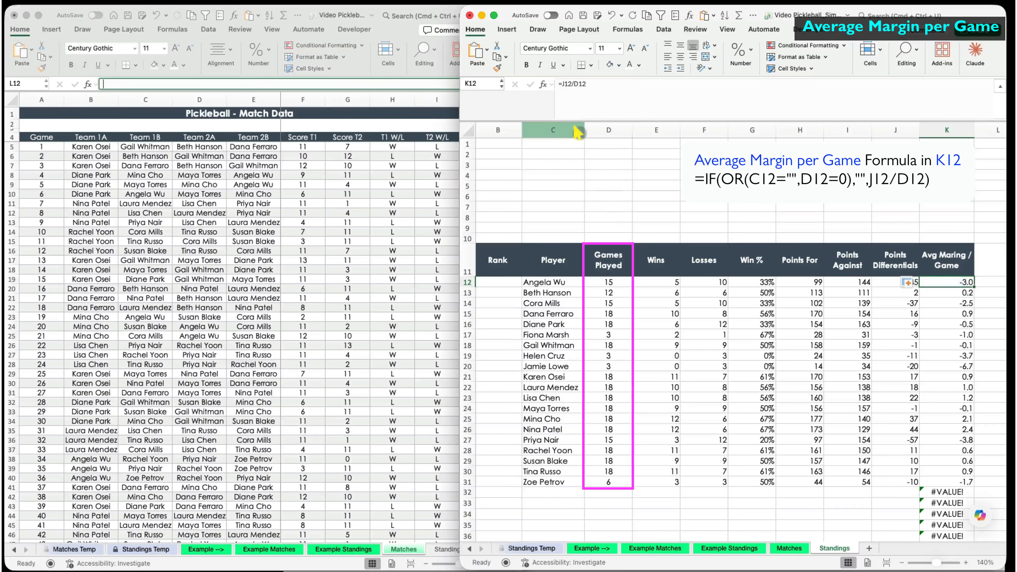
left_click(566, 85)
- Change K12 to =IF(OR(C12="",D12=0),"",J12/D12) and refill column K so empty rows stay blank
type("if(or(")
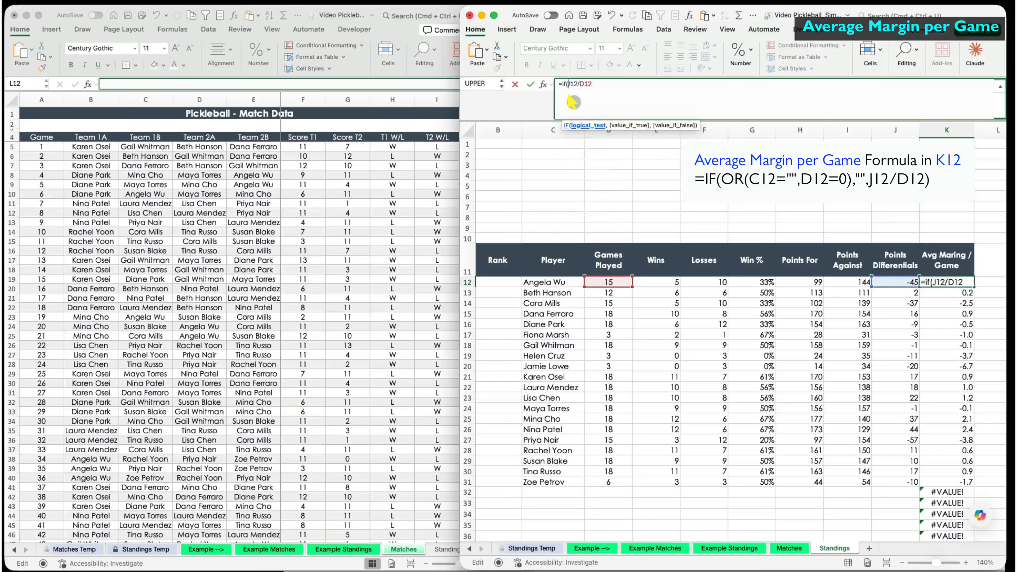
left_click(559, 282)
type("=\"\",")
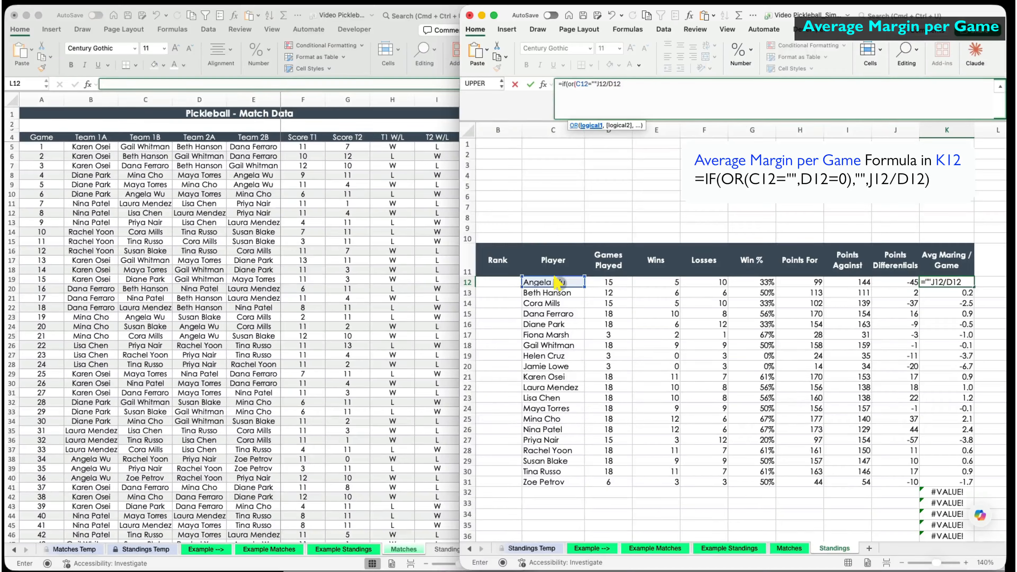
left_click(609, 282)
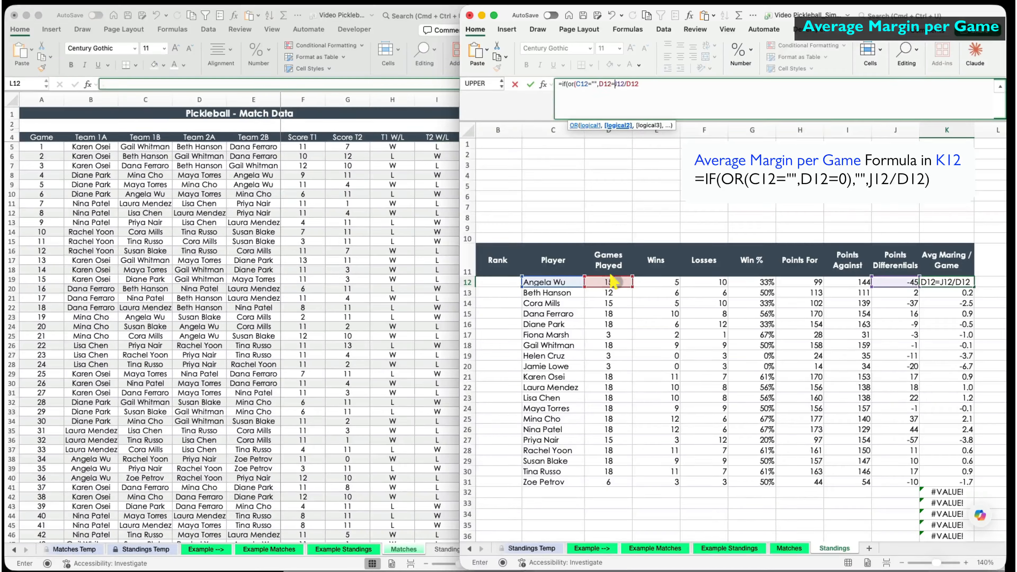
type("=0),\"\",")
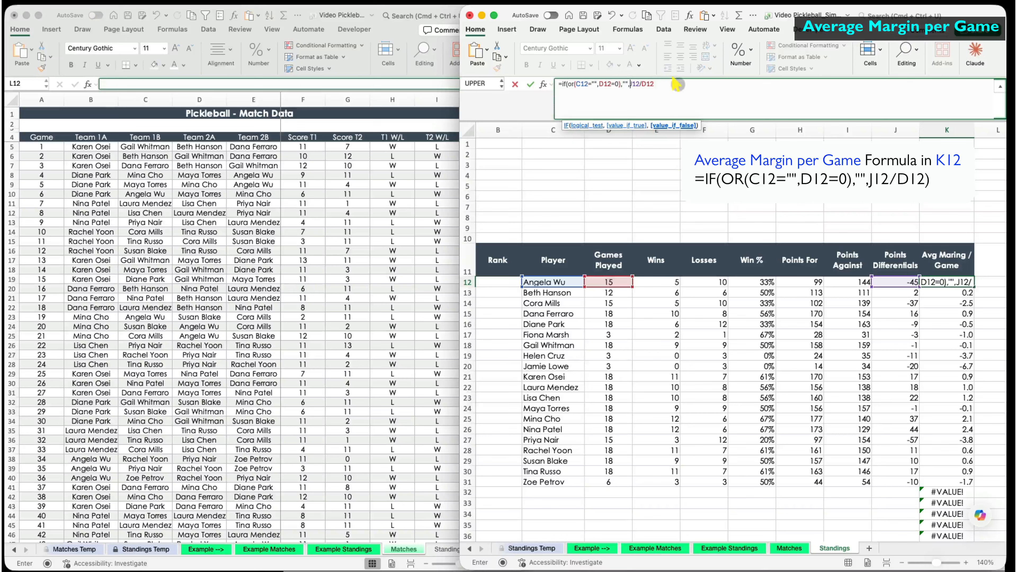
key("Return")
left_click(966, 284)
double_click(974, 286)
left_click(954, 342)
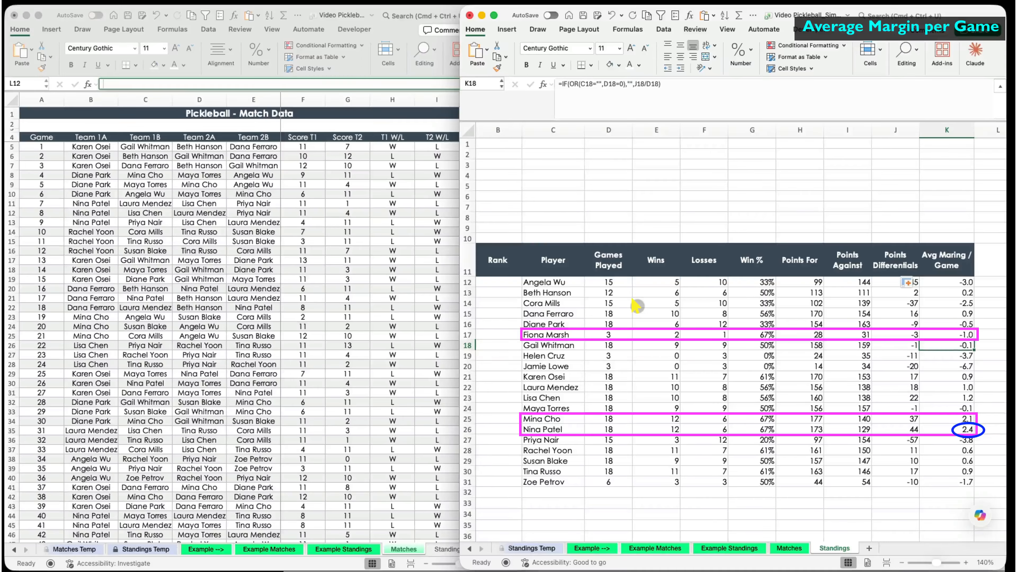
- Enter =RANK(G12,G12:G31,0) in B12 and fill it down the Rank column
left_click(505, 282)
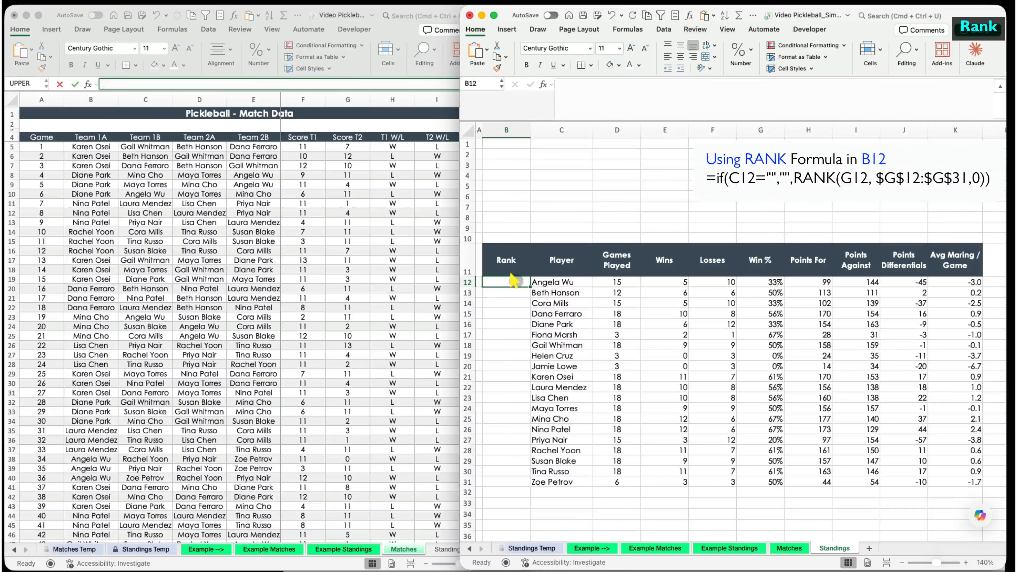
type("=")
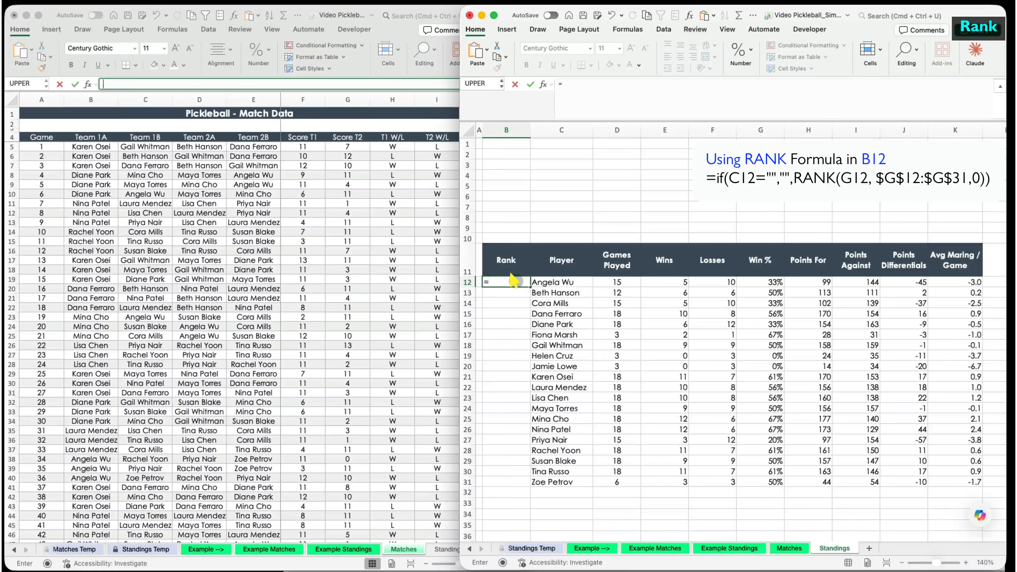
type("rank(")
left_click(755, 281)
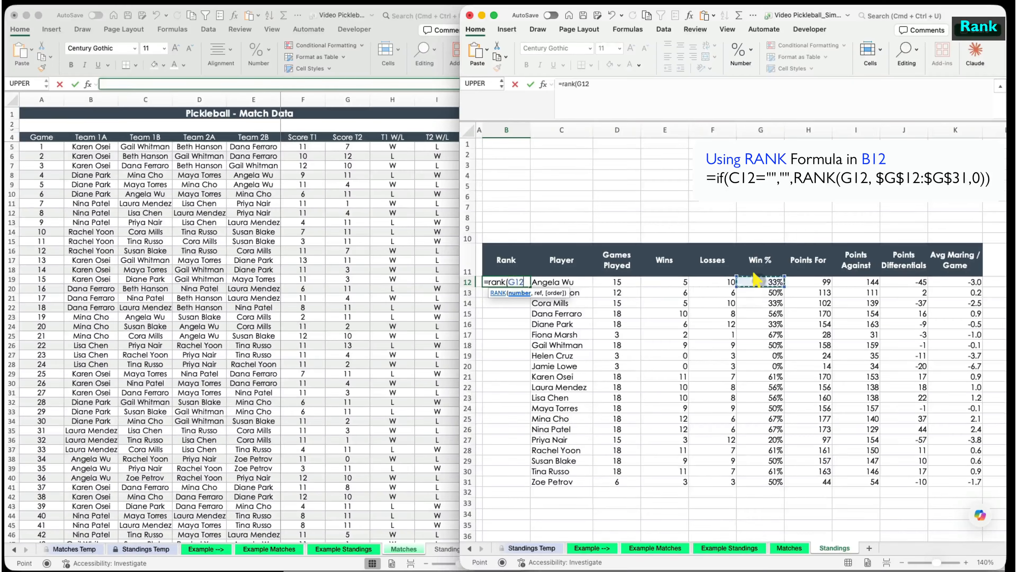
type(",")
left_click_drag(756, 279, 747, 480)
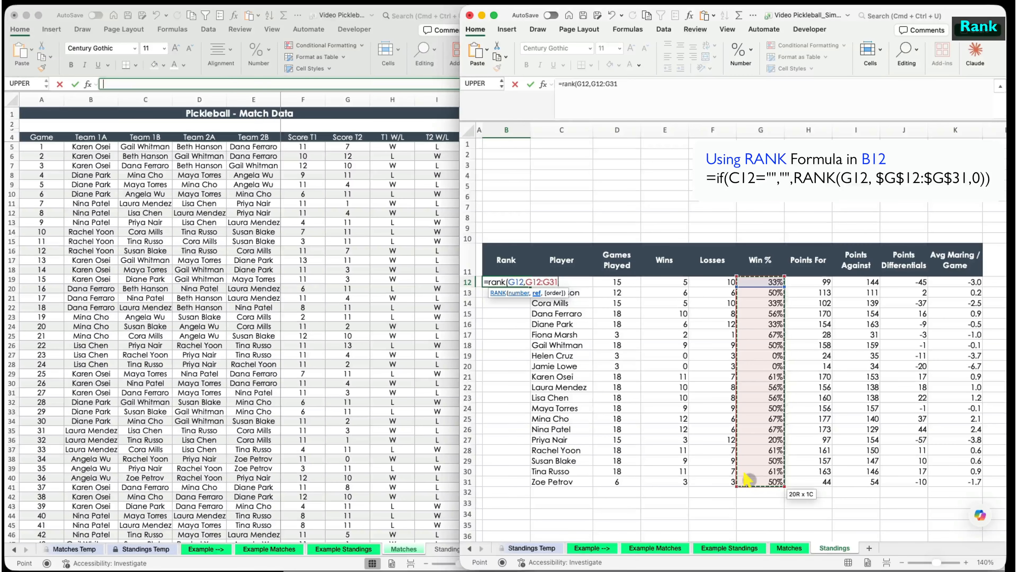
type(",0")
key("Return")
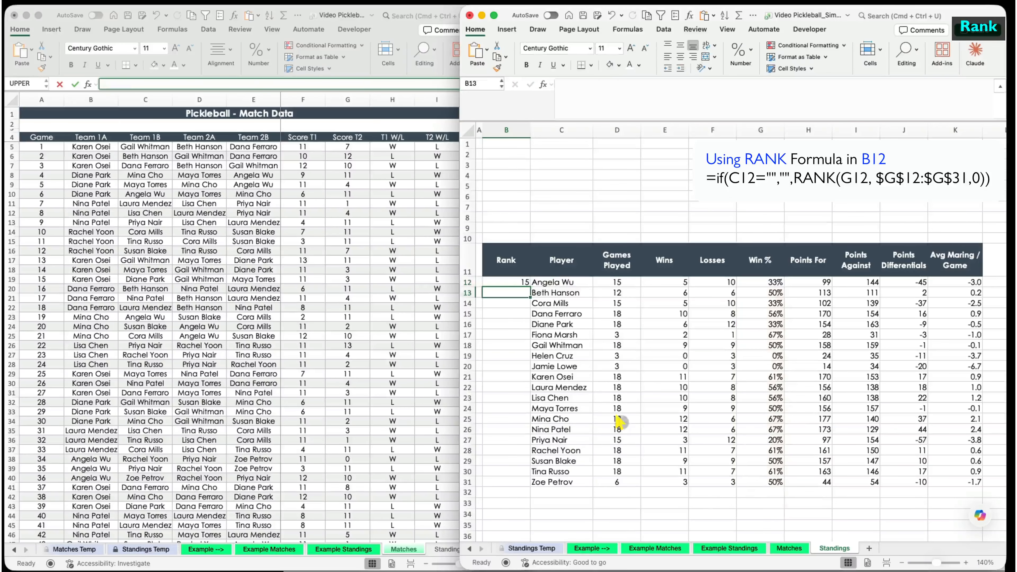
left_click(515, 283)
double_click(529, 286)
left_click(519, 345)
scroll(519, 345, "down", 3)
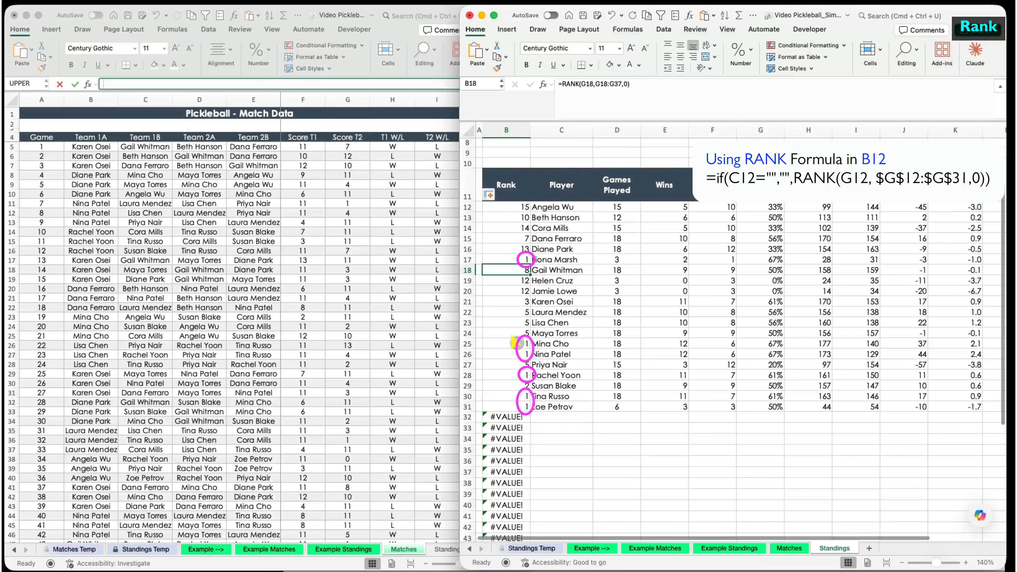
- Wrap the rank in IF(C12="","",...) so empty player rows stay blank, then refill column B
left_click(513, 207)
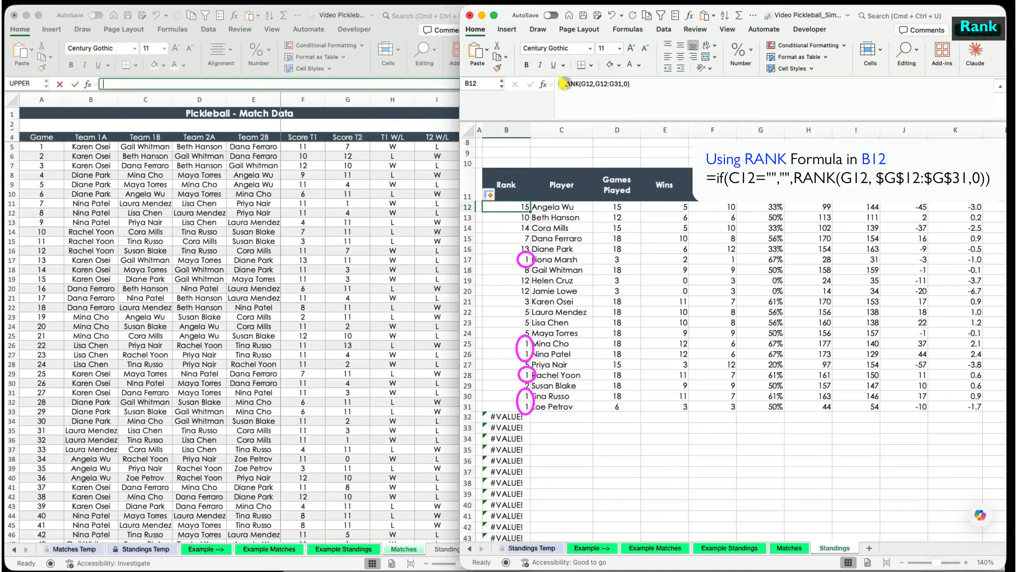
left_click(562, 90)
type("if(c12=")
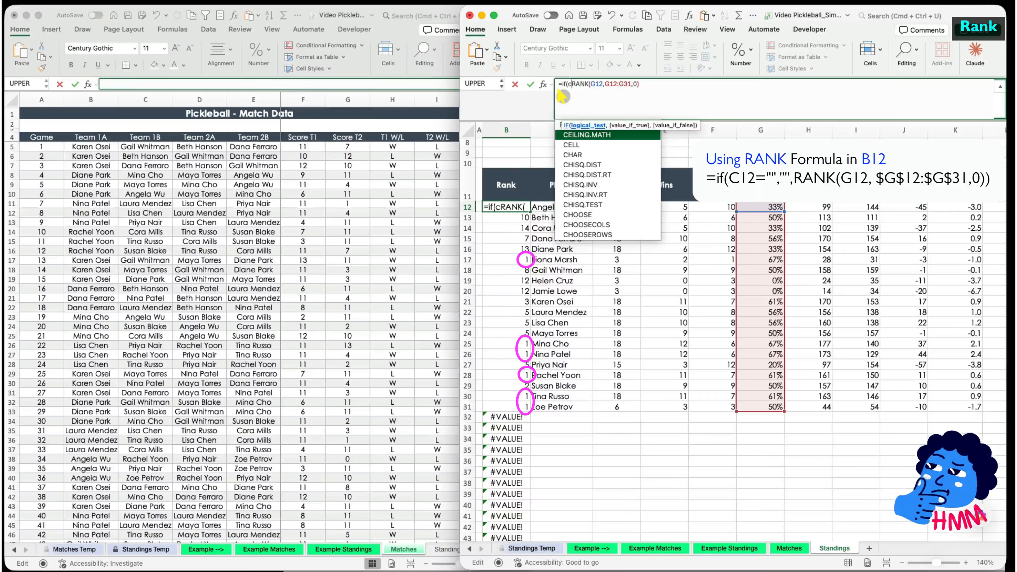
type("\"\",\"\",")
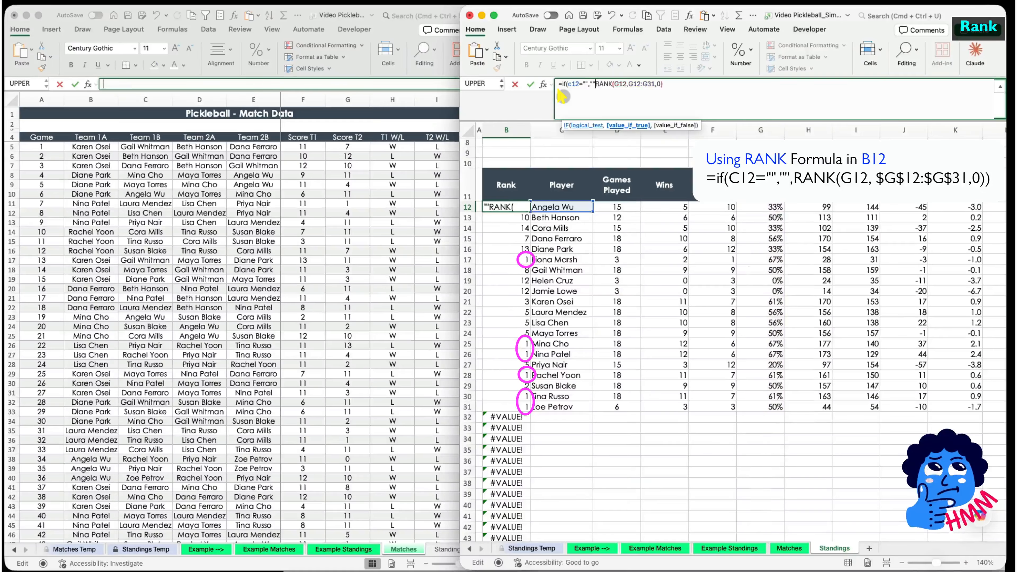
left_click(686, 86)
type(")")
key("Return")
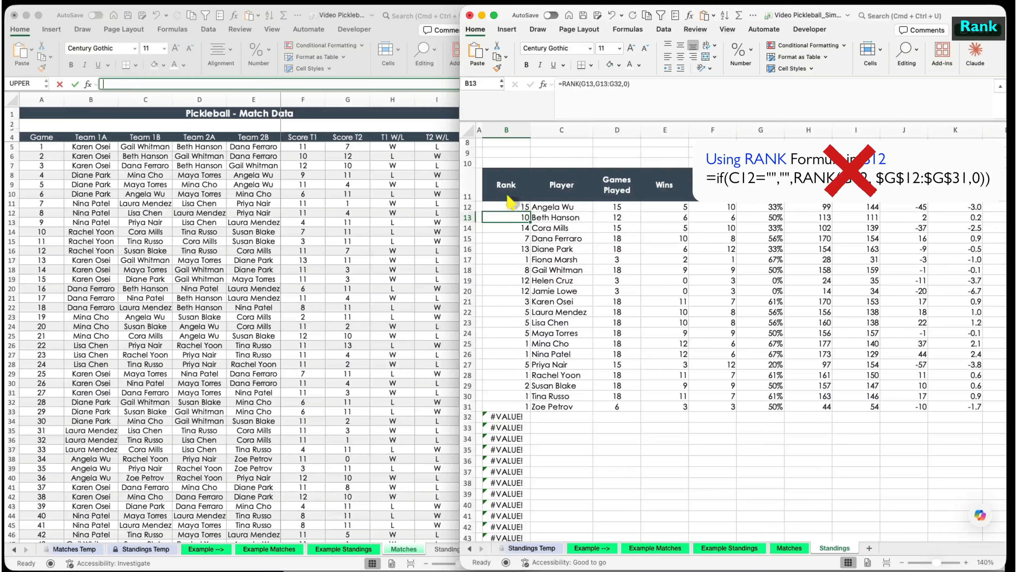
left_click(512, 206)
double_click(531, 212)
left_click(576, 427)
left_click(510, 207)
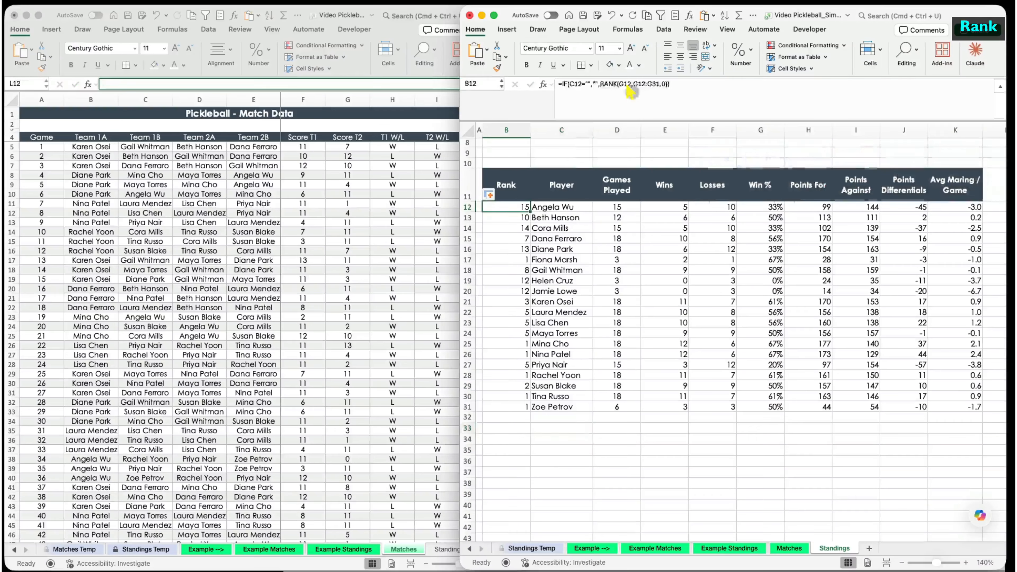
- Replace B12's RANK with IF(D12=0,"",SUMPRODUCT over absolute C12:C31<>"" and D12:D31>0
left_click_drag(543, 79, 441, 75)
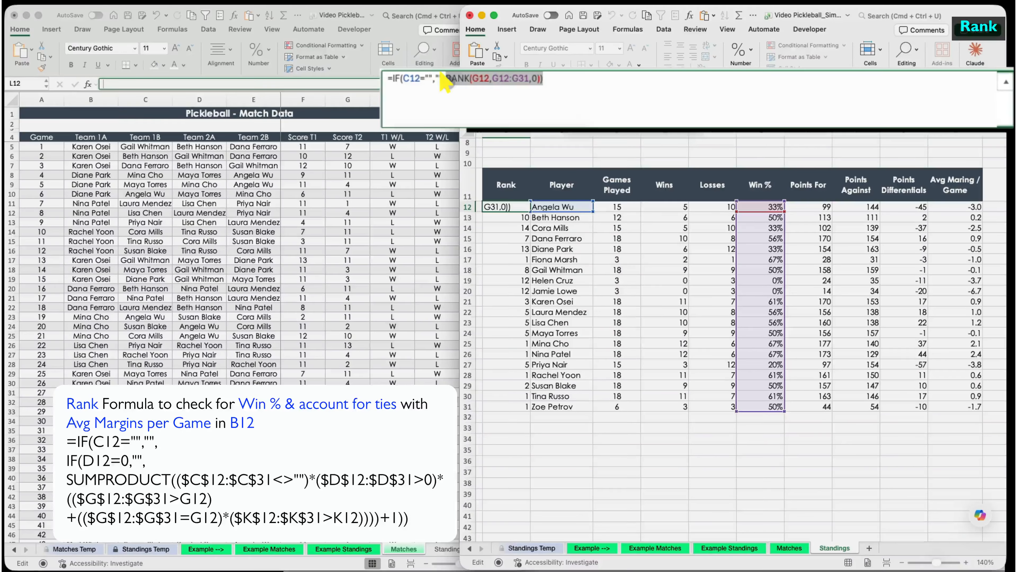
type("if(")
left_click(605, 206)
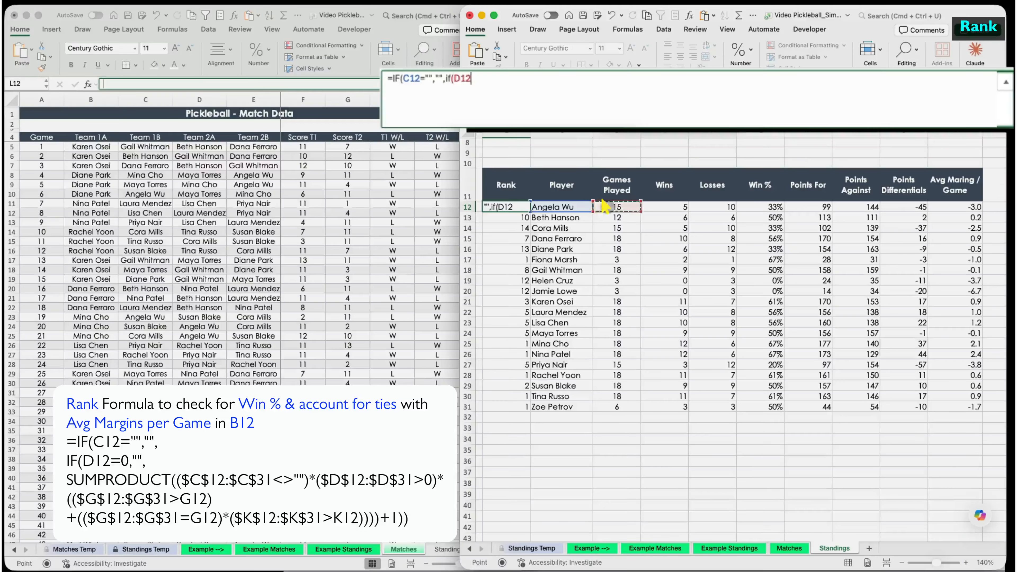
type("=0,\"\",sumproduct((")
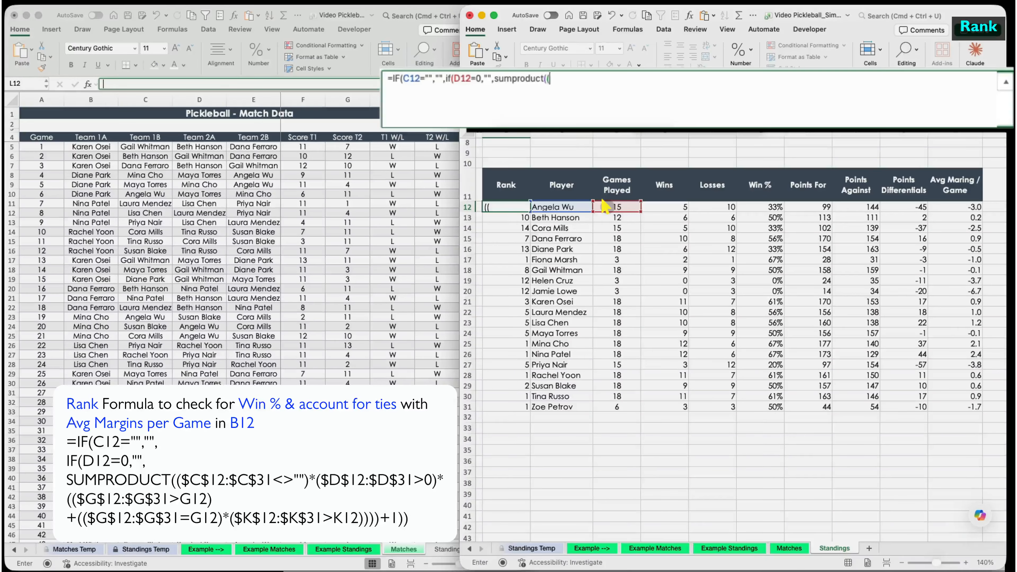
left_click_drag(544, 209, 556, 406)
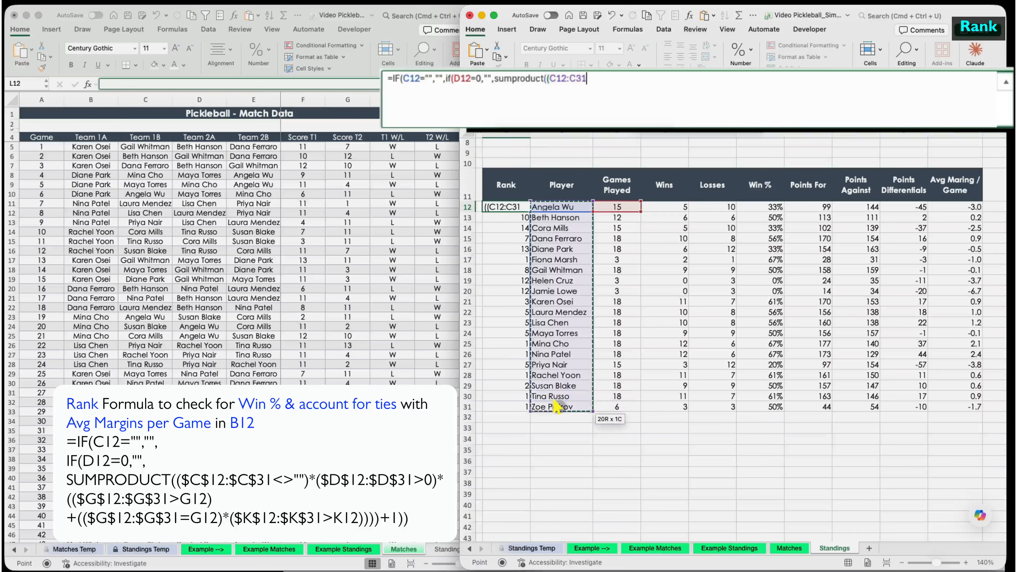
key("F4")
type("<>")
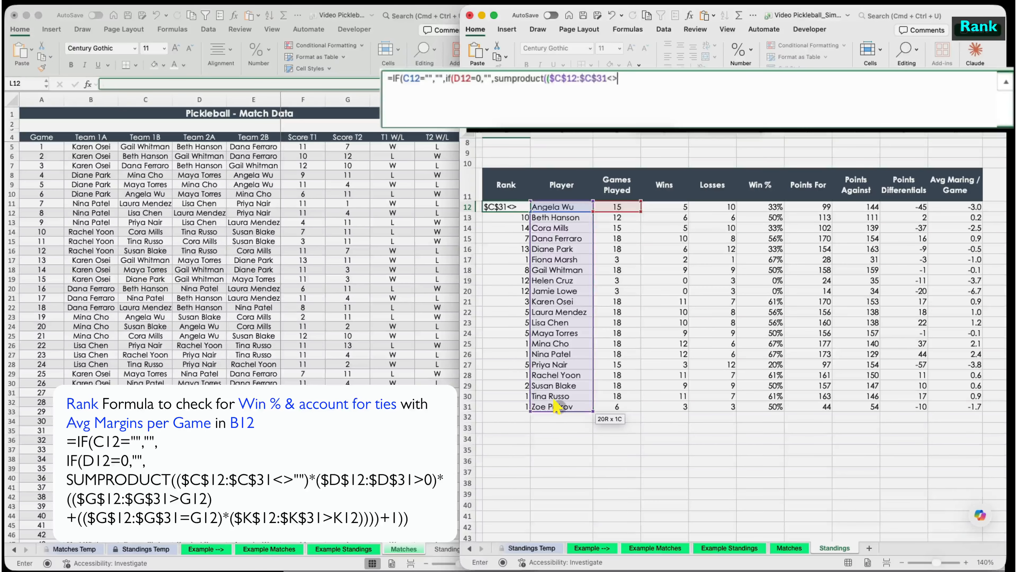
type("\"\")*(")
left_click_drag(632, 208, 603, 404)
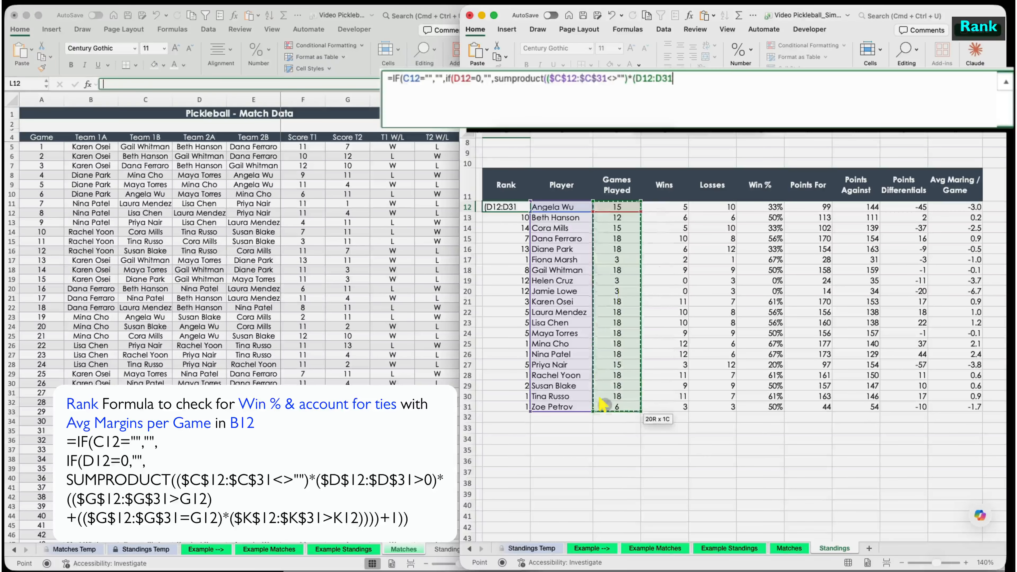
key("F4")
type(">0)*((")
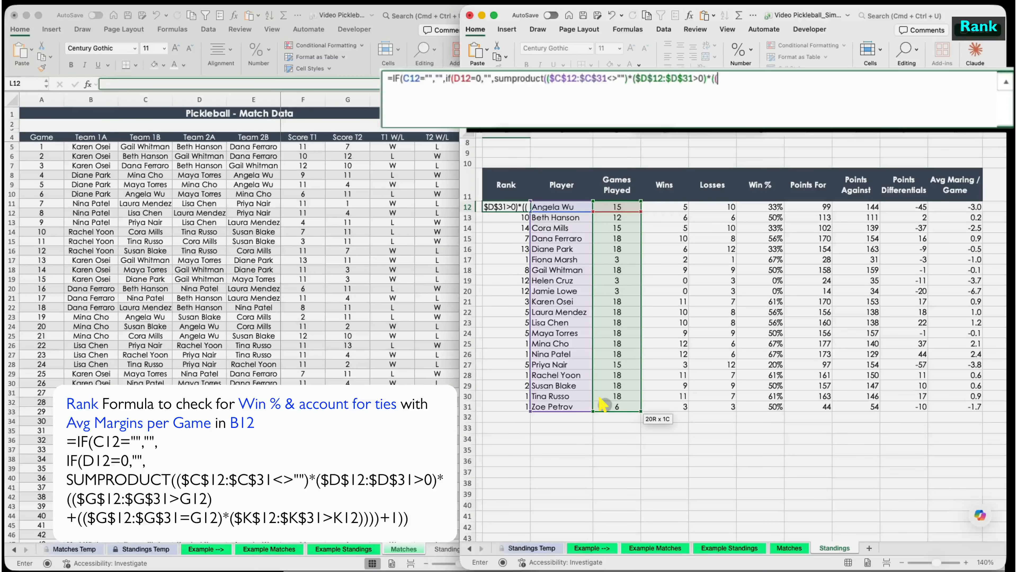
- Count higher Win %, or tied Win % with higher Avg Margin, add 1, then fill down
left_click_drag(755, 206, 739, 407)
key("F4")
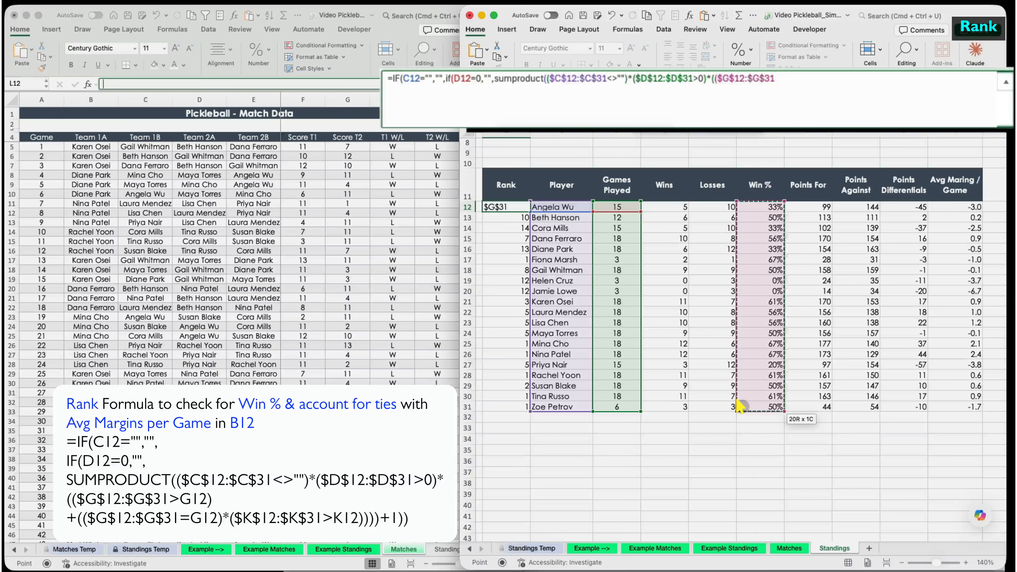
type(">")
left_click(766, 205)
type(")")
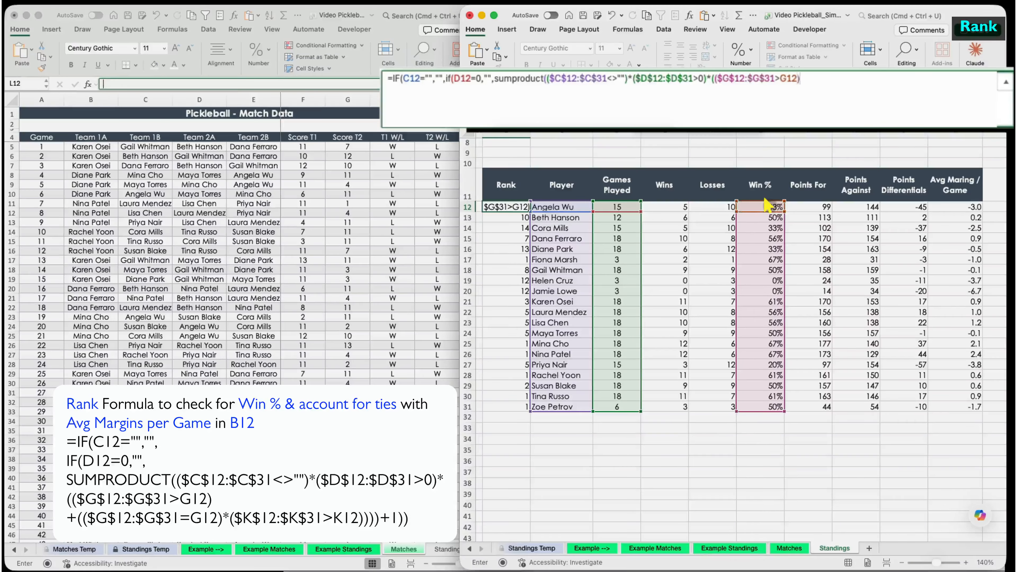
type("+((")
left_click_drag(767, 206, 752, 408)
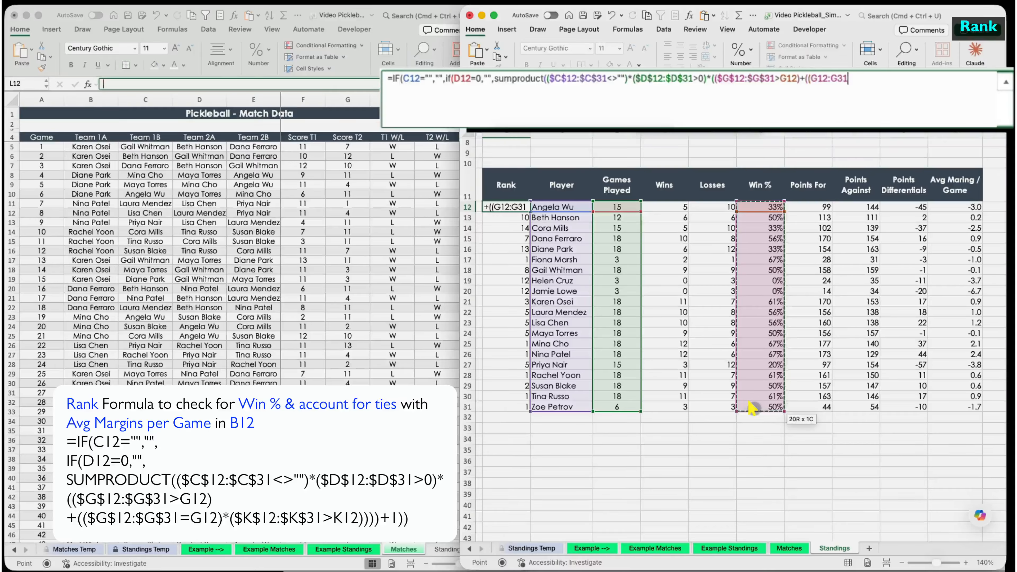
key("F4")
type("=")
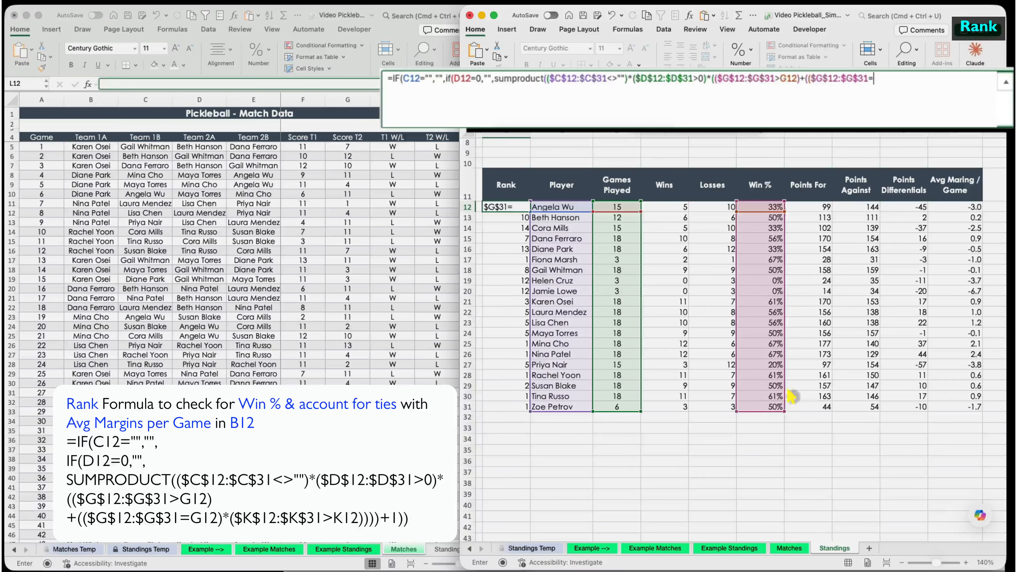
left_click(761, 206)
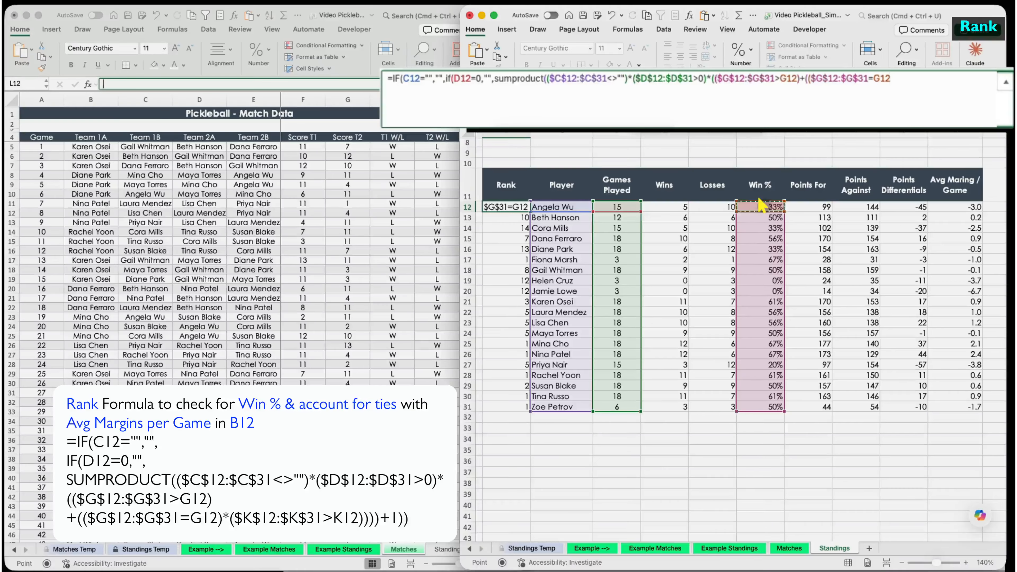
type(")*(")
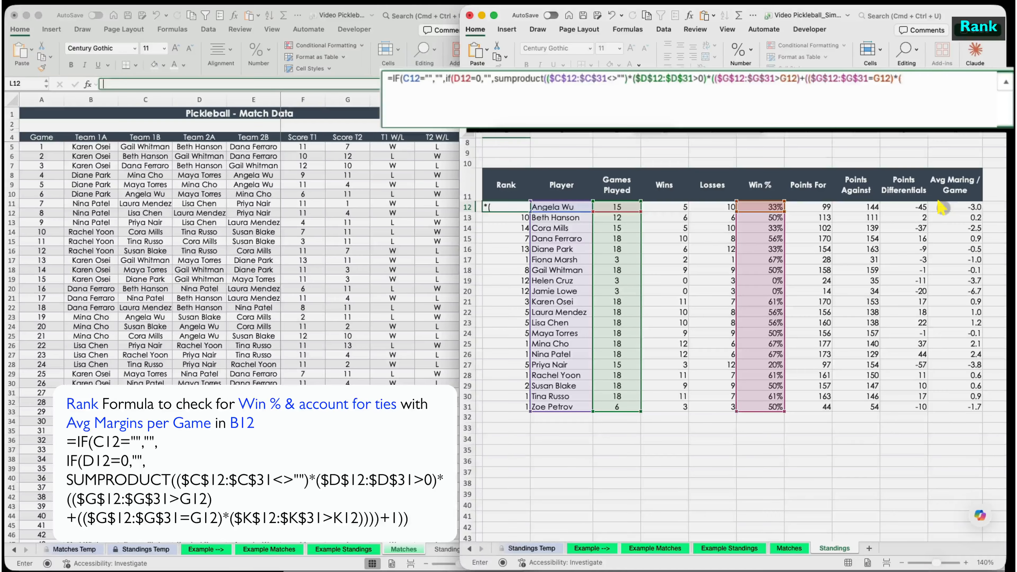
left_click_drag(942, 207, 930, 406)
key("super+t")
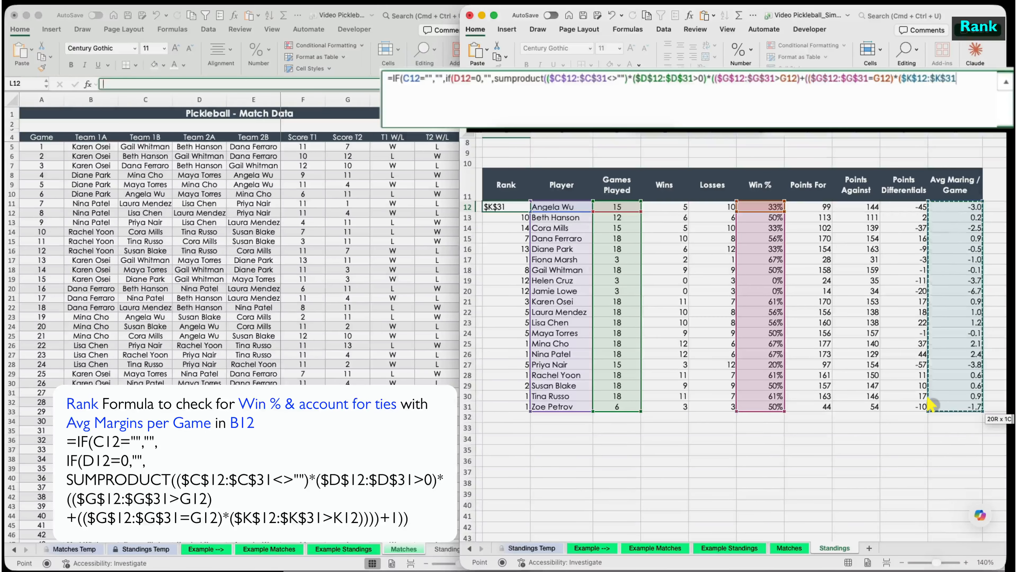
type(">")
left_click(959, 206)
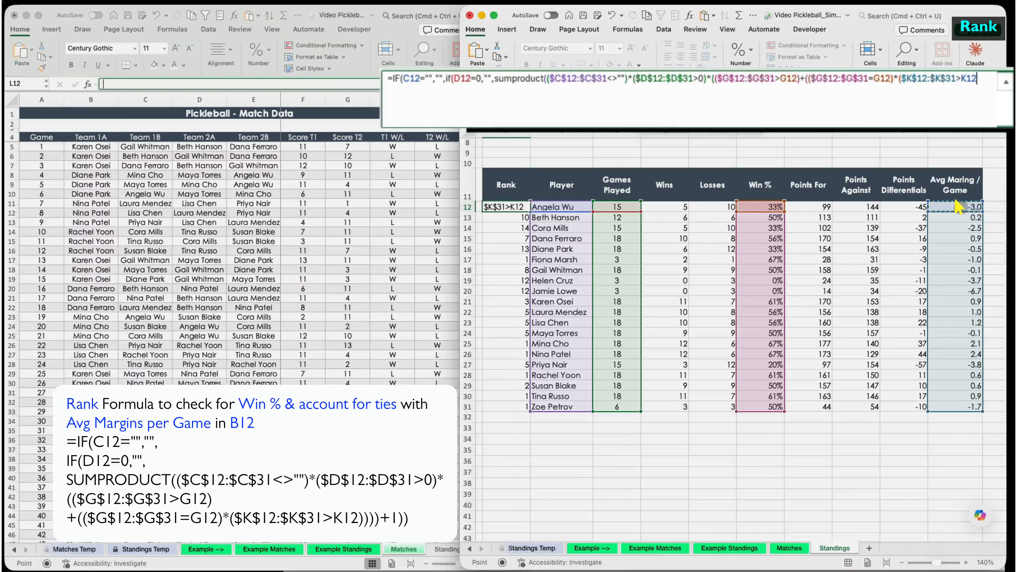
type("))))+1))")
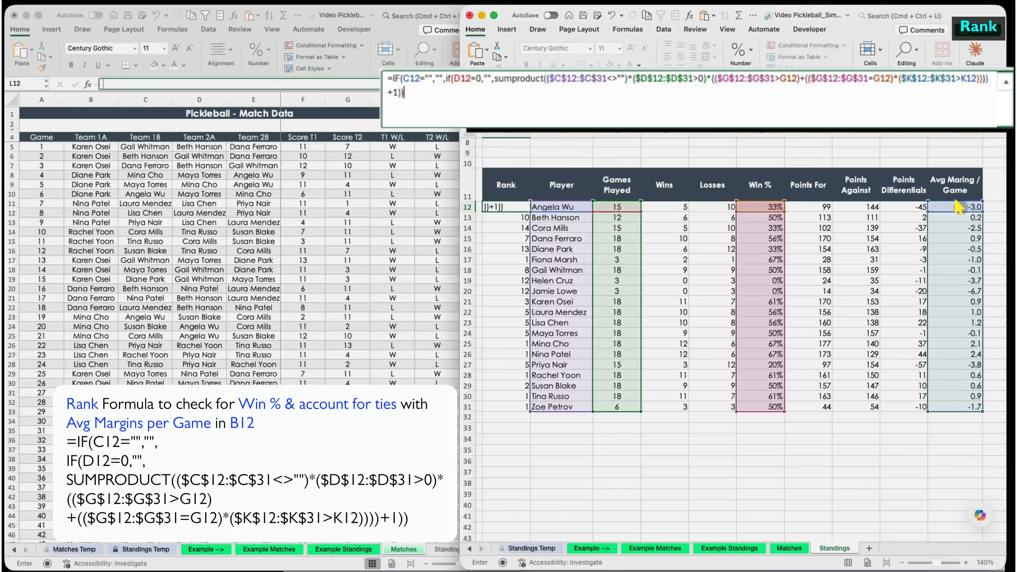
key("Return")
left_click(506, 206)
double_click(530, 212)
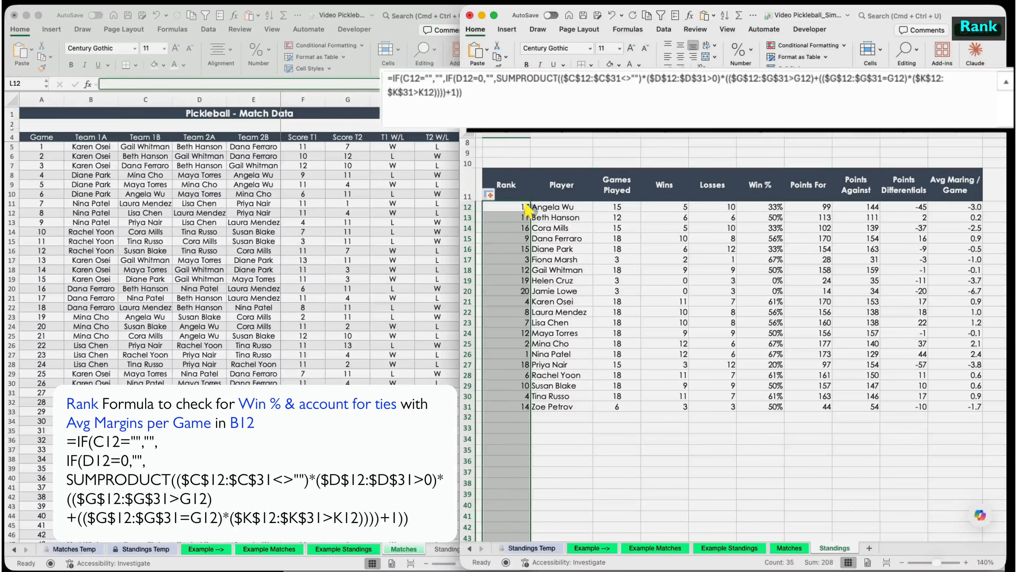
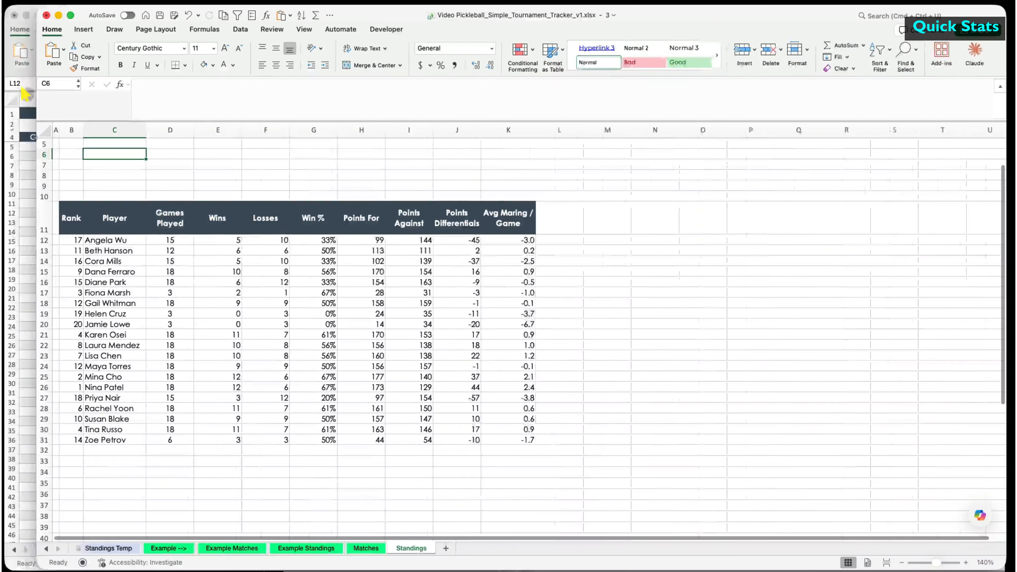
- Fill the whole sheet white to hide gridlines and restore the dark header fill on B11:K11
left_click(15, 130)
left_click(179, 65)
left_click(173, 120)
left_click_drag(37, 218, 460, 209)
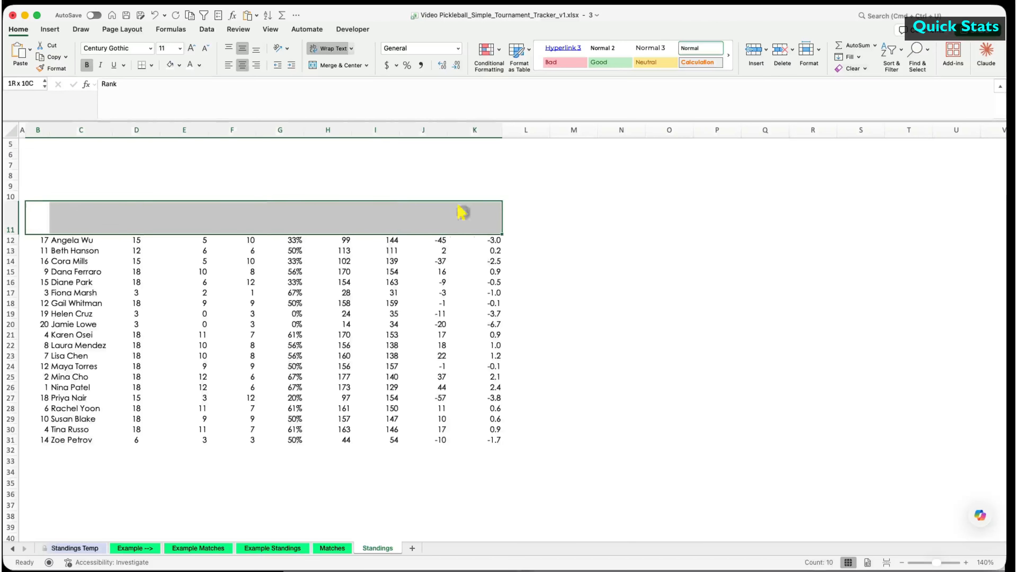
left_click(179, 65)
left_click(172, 219)
- Add grey inside borders to the table body B12:K31
left_click(37, 240)
key("super+shift+Down")
key("super+shift+Right")
left_click(151, 65)
left_click(172, 365)
left_click_drag(542, 166, 733, 165)
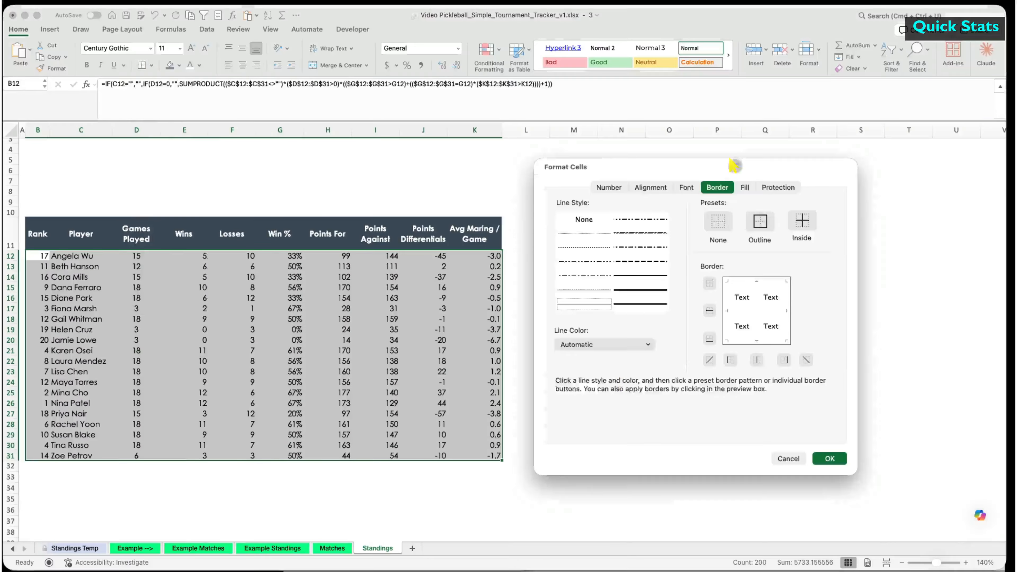
left_click(648, 344)
left_click(562, 425)
left_click(802, 221)
left_click(825, 458)
- Make rows 12–31 taller and band alternate rows light grey, copied down with Format Painter
left_click(622, 392)
mouse_move(10, 256)
left_mouse_down()
mouse_move(10, 459)
mouse_move(10, 263)
left_mouse_up()
left_click_drag(37, 268, 459, 267)
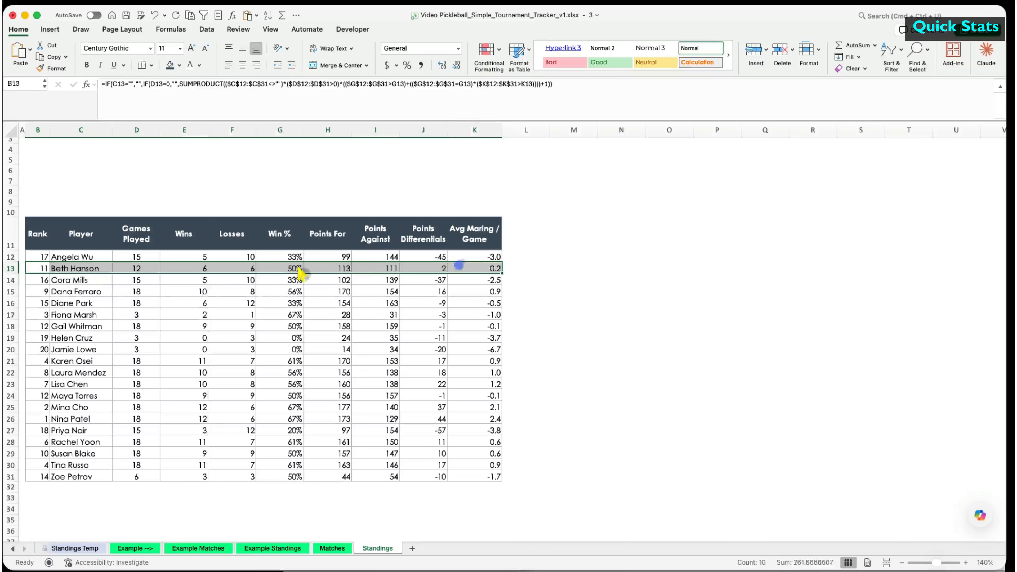
left_click_drag(37, 291, 461, 291, "super")
left_click_drag(38, 314, 464, 310, "super")
left_click(179, 65)
left_click(173, 130)
left_click(57, 68)
left_click_drag(10, 257, 10, 477)
scroll(42, 155, "up", 2)
left_click(41, 149)
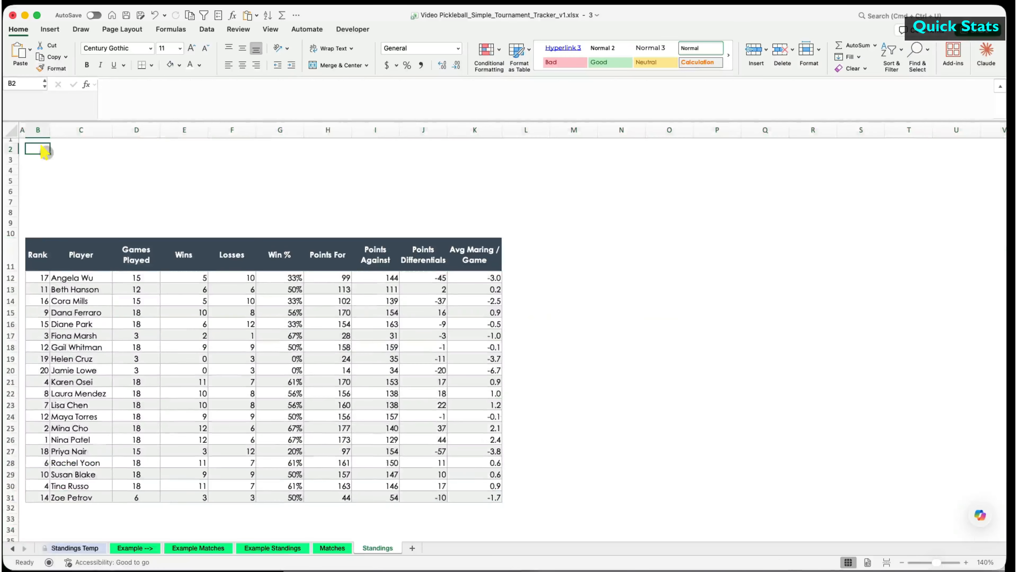
- Enter the Quick Stats title in B2, then Rounds Completed, Top Scorer (pts for) and Best Avg Margin in row 3
type("Quick Stats")
key("Return")
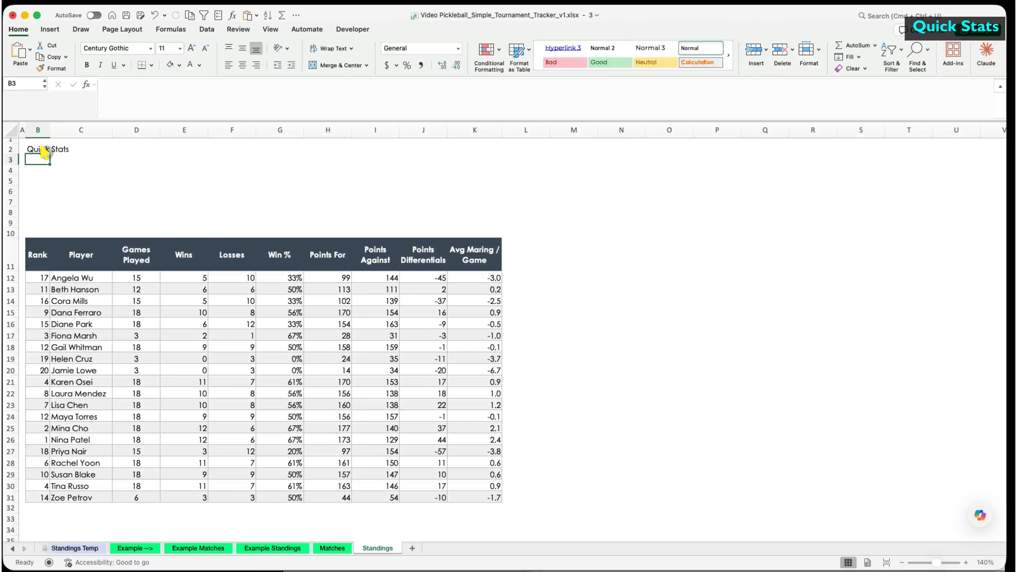
type("Rounds Completed")
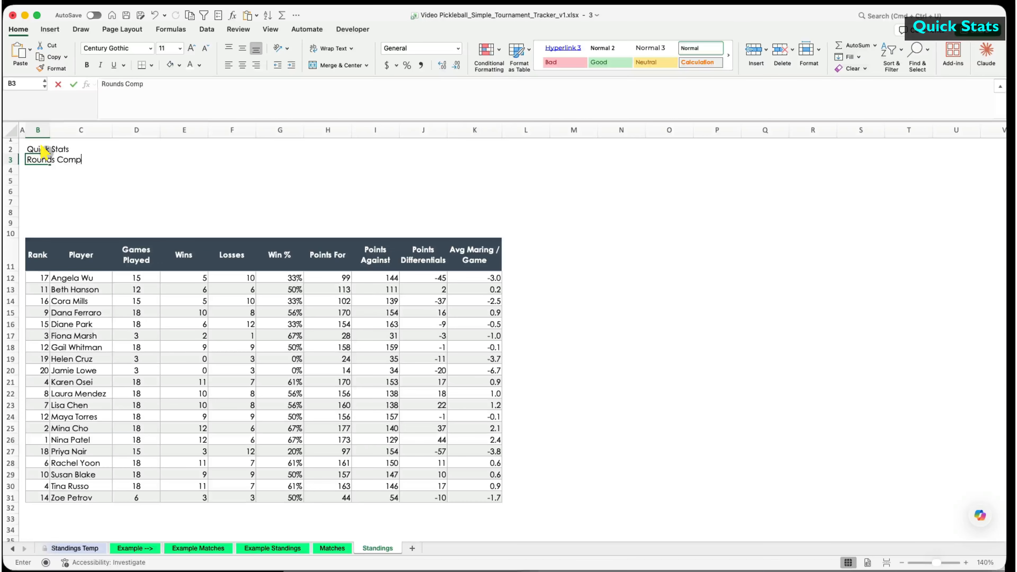
key("Tab")
key("Tab")
key("Tab")
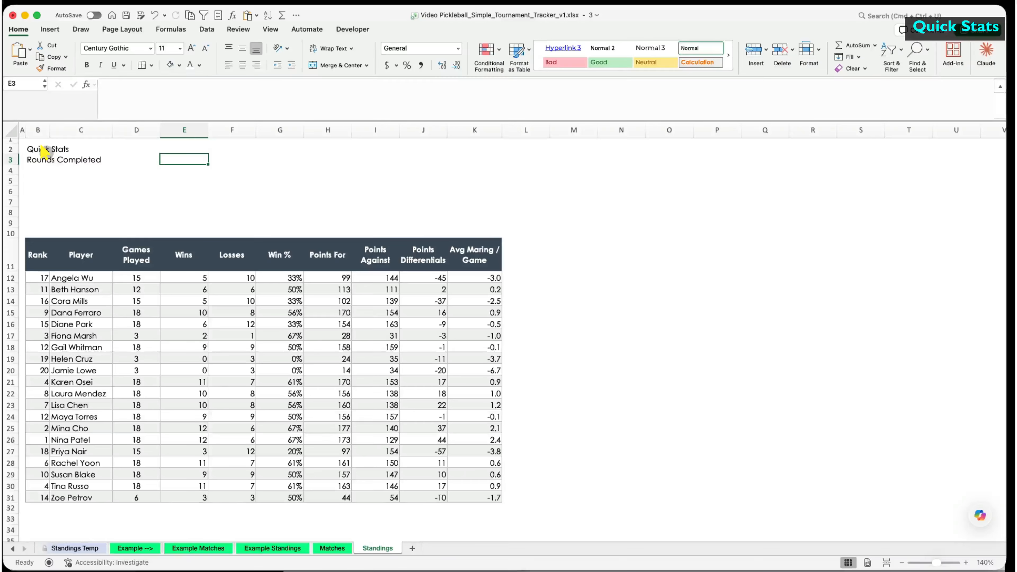
type("Top Scorer (pts")
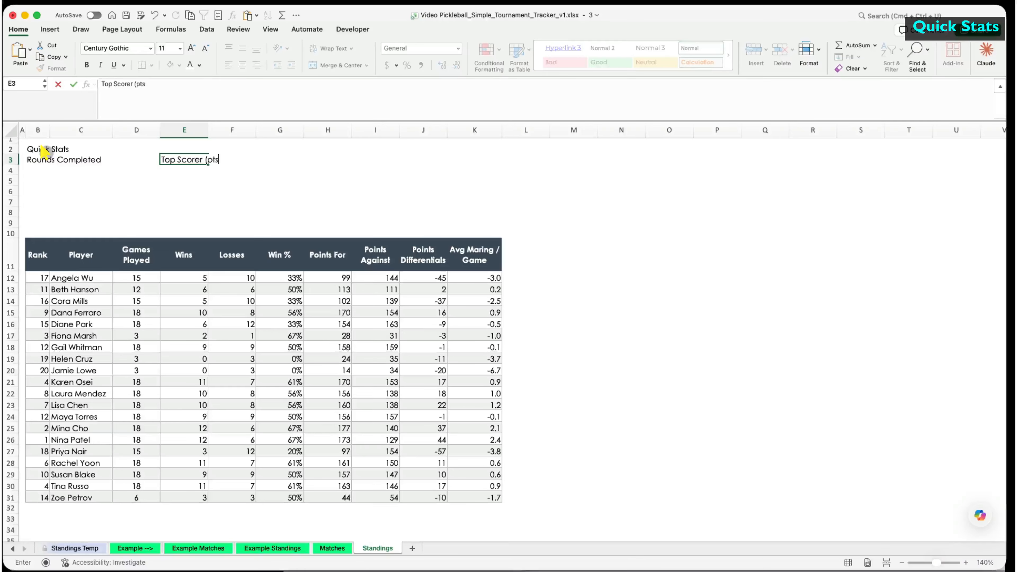
type(" for)")
key("Tab")
key("Tab")
key("Tab")
key("Tab")
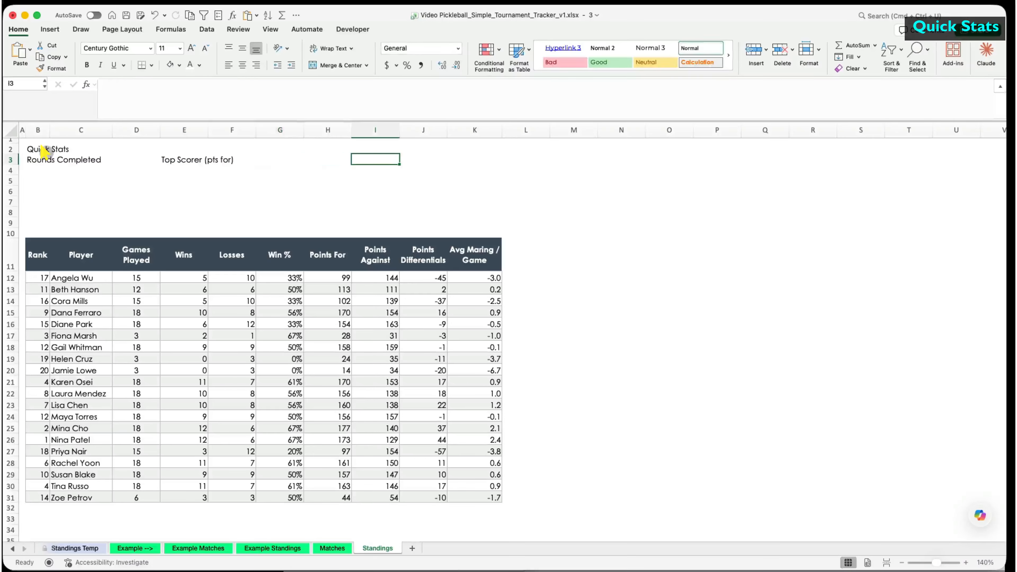
type("Best Avg Margin")
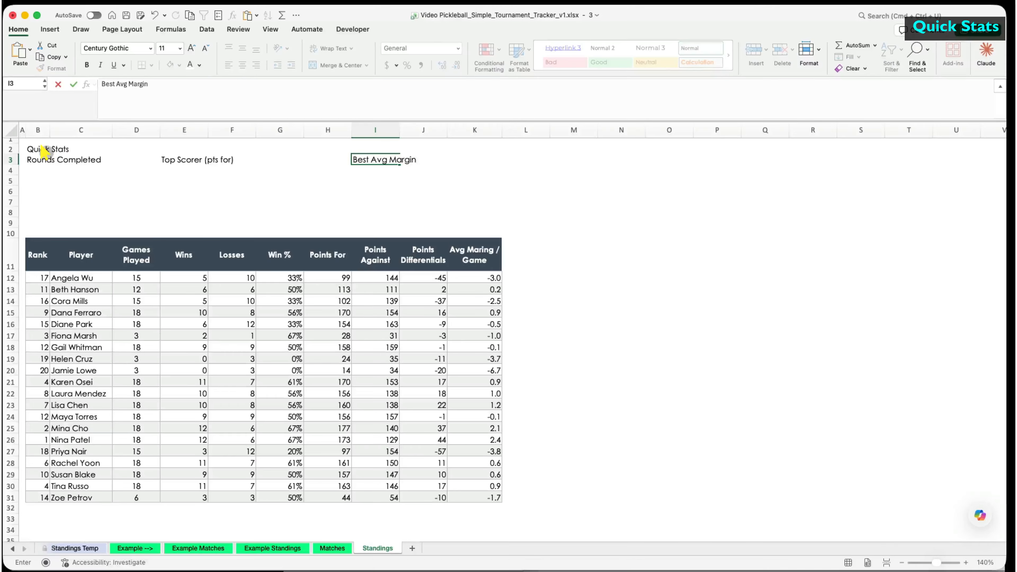
key("Return")
key("Return")
key("Return")
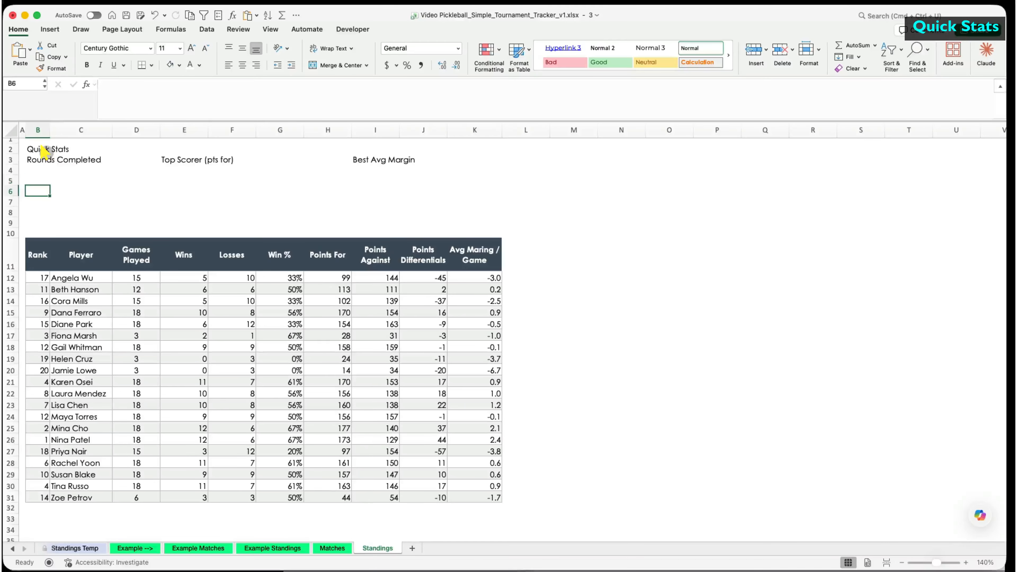
- Enter the row 6 labels Leader, Win % and Avg Margin / Game
type("Leader")
key("Tab")
key("Tab")
key("Tab")
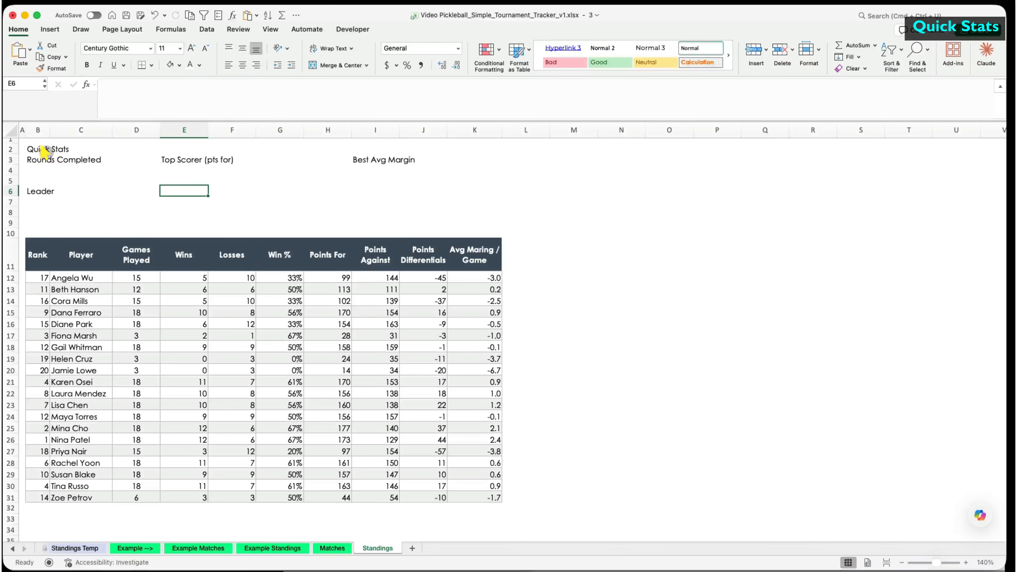
type("Win %")
key("Tab")
key("Tab")
key("Tab")
key("Tab")
type("Avg Margin / Game")
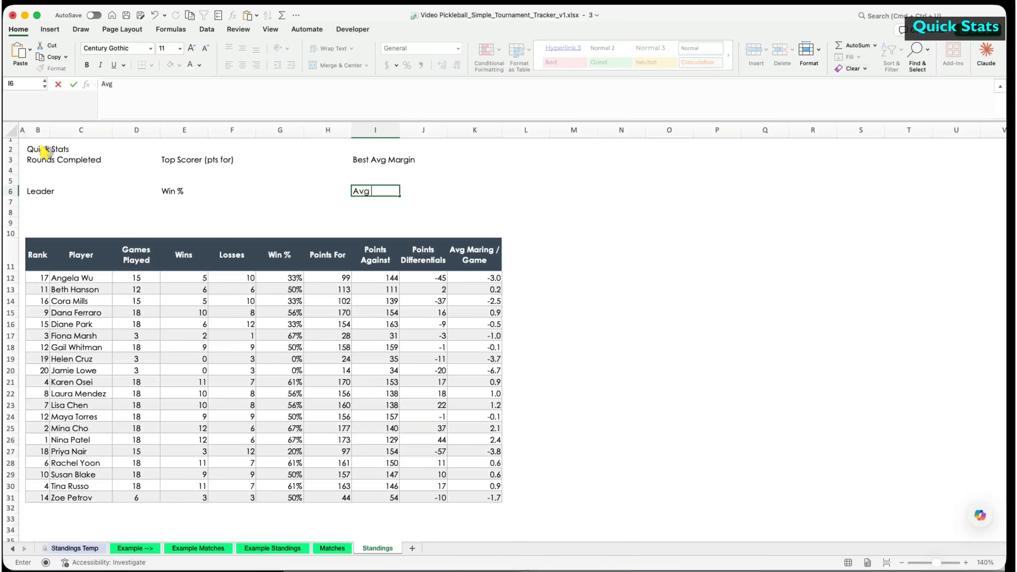
key("Return")
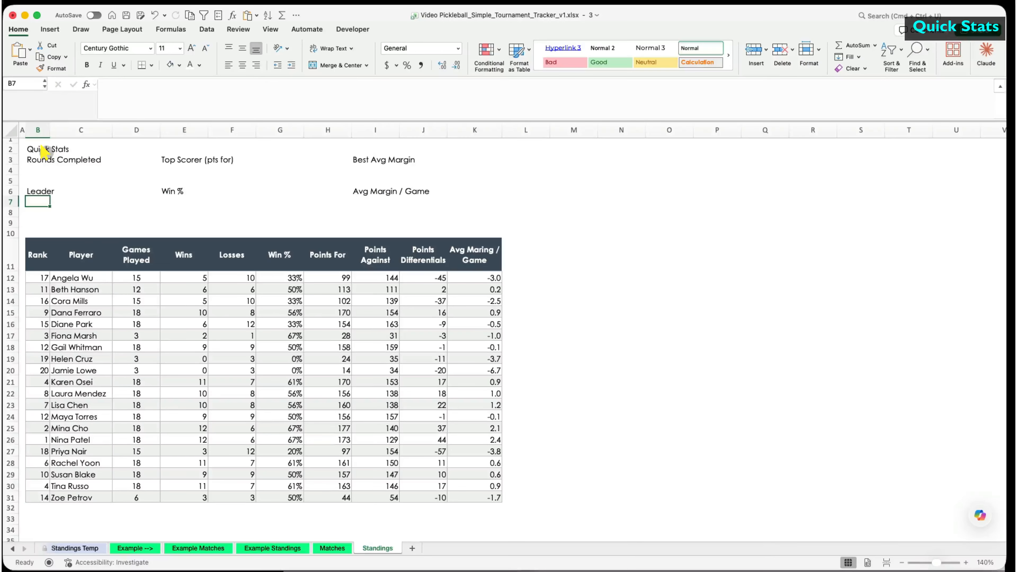
left_click(44, 223)
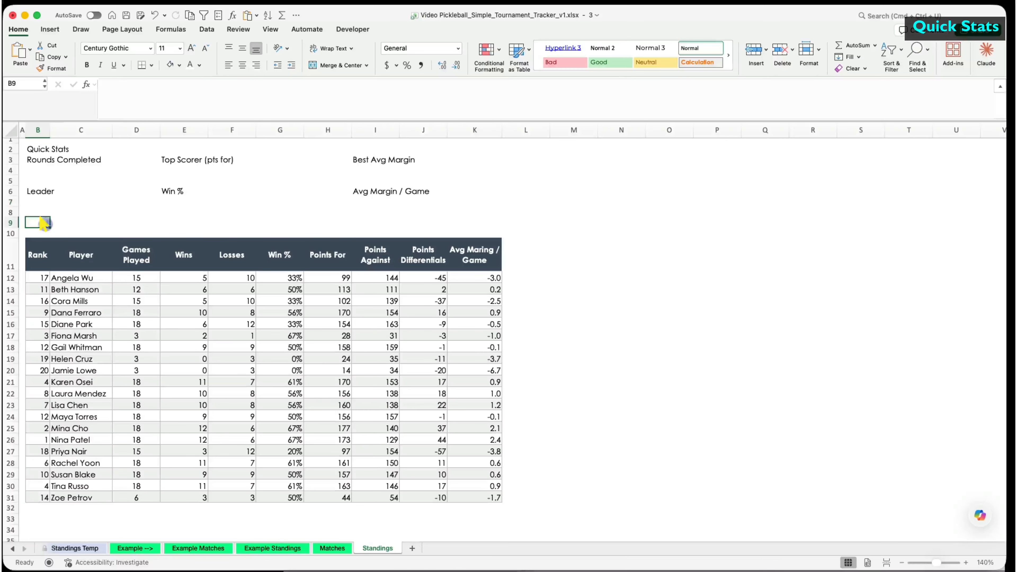
- Add a Pickleball Standings title in B9, merged across B9:K9, bold white 14pt on dark fill
type("Pickleball Standings")
key("Return")
left_click_drag(39, 223, 475, 223)
left_click(341, 66)
left_click(87, 65)
left_click(170, 64)
left_click(190, 65)
double_click(192, 48)
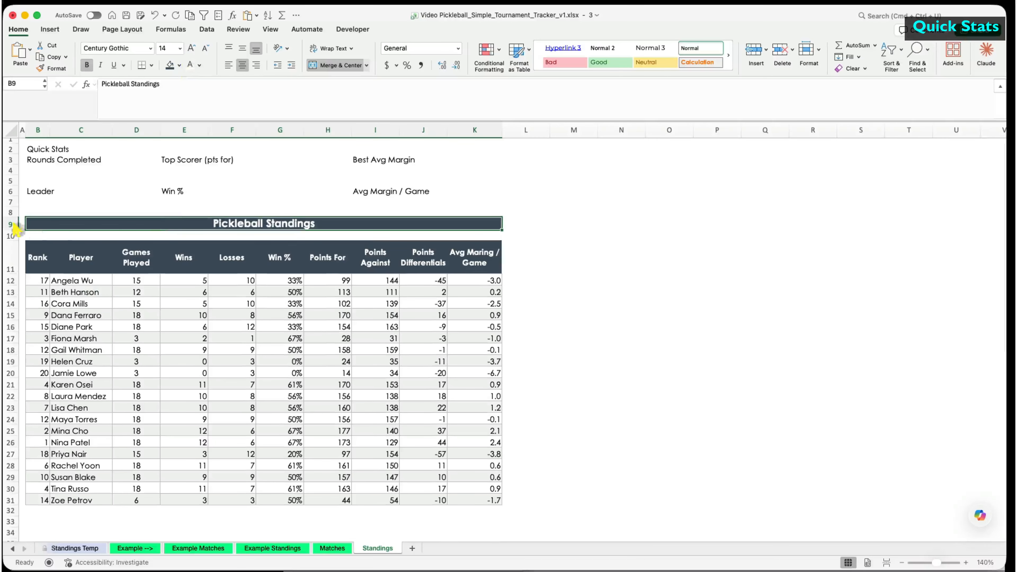
- Give Quick Stats the title style and merge the row 3 labels with light-blue fill
left_click(52, 68)
left_click(46, 149)
left_click(340, 66)
left_click_drag(44, 160, 475, 163)
left_click(179, 65)
left_click(211, 139)
left_click(180, 65)
left_click(211, 132)
left_click(340, 66)
left_click(340, 66)
- Style label row B3:K3 light blue and bold, then paint that style onto row 6
left_click_drag(93, 162, 412, 163)
left_click(170, 65)
double_click(87, 65)
left_click(10, 163)
left_click(51, 68)
- Add outside borders around the Quick Stats block B2:K4 and the Leader block B6:K7
left_click(10, 194)
left_click_drag(133, 150, 361, 173)
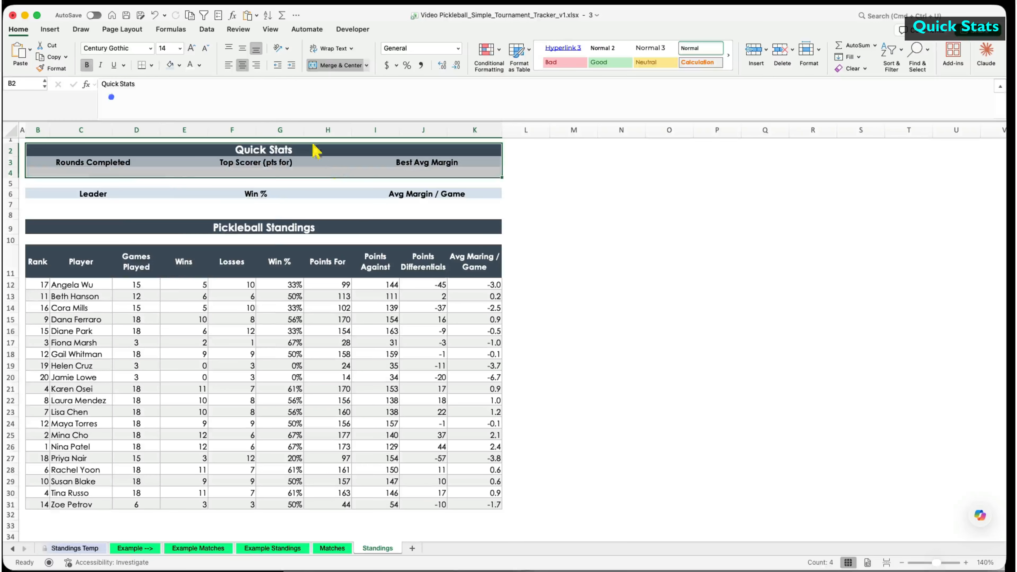
left_click(151, 65)
left_click(178, 193)
left_click_drag(180, 195, 400, 203)
left_click(141, 65)
left_click(574, 261)
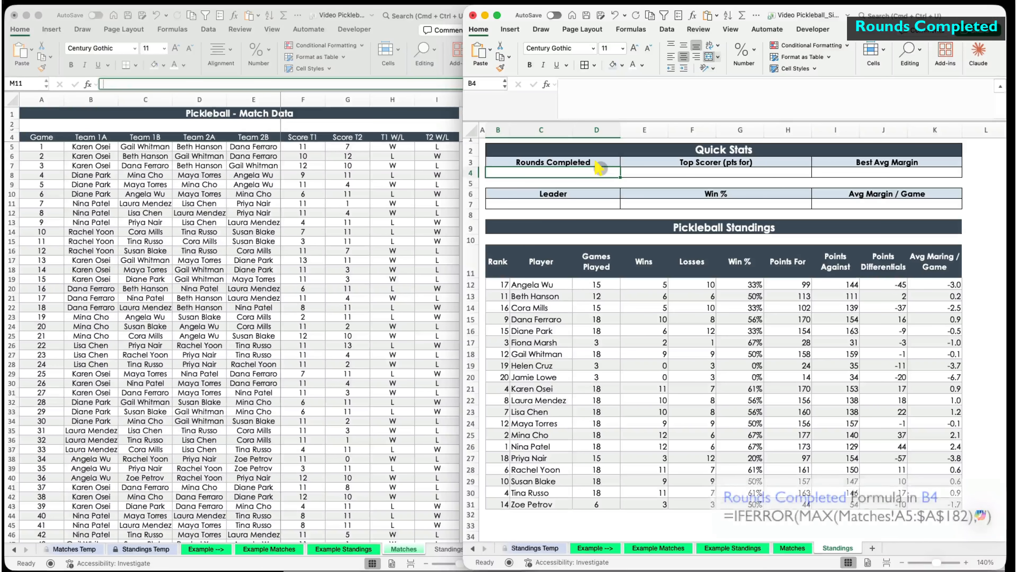
- Enter =IFERROR(MAX(Matches!A5:$A$182),"") in B4 so Rounds Completed shows 72
type("=max(")
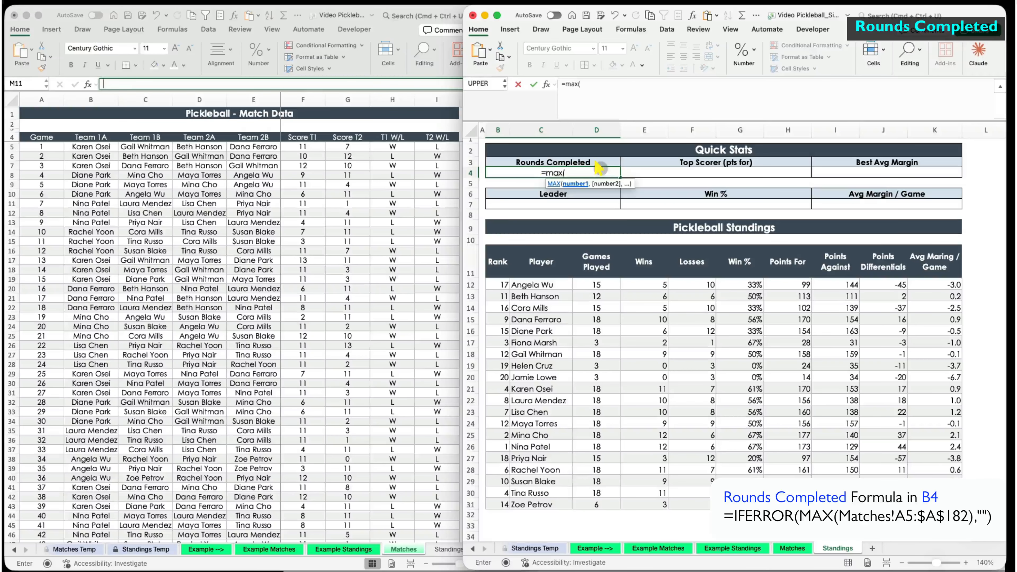
left_click(44, 148)
key("ctrl+shift+Down")
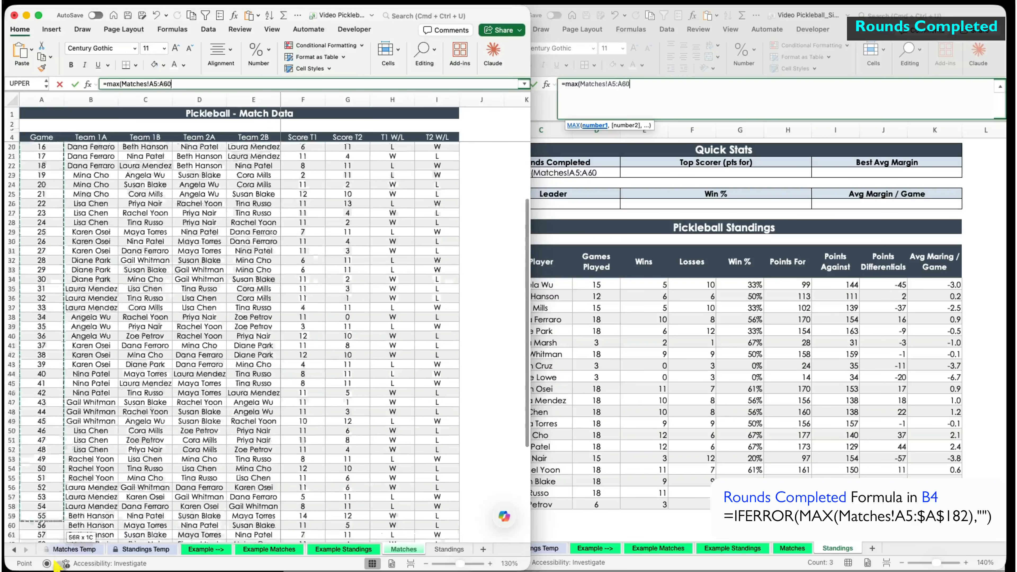
left_click(638, 84)
key("F4")
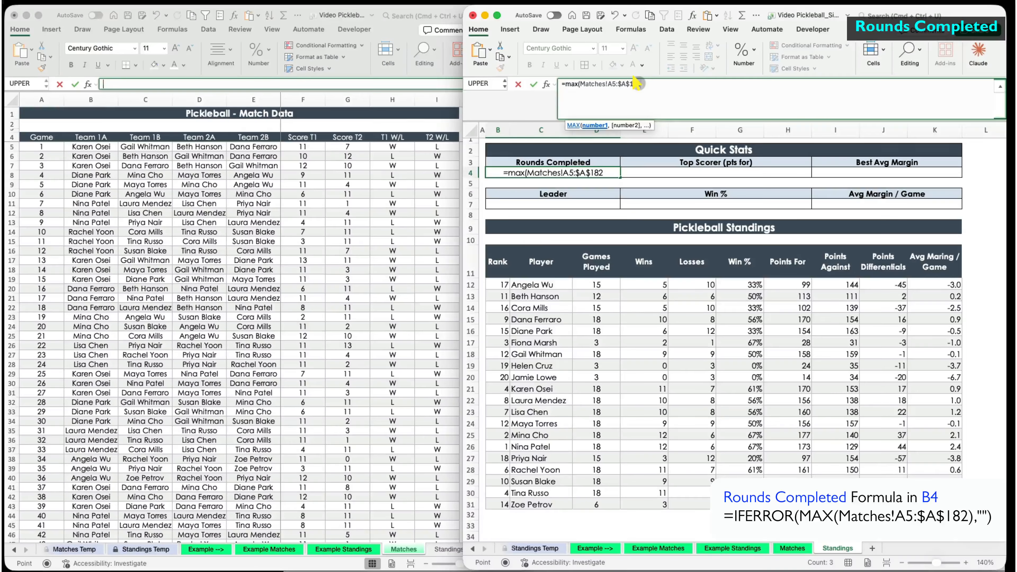
type(")")
key("Return")
left_click(569, 86)
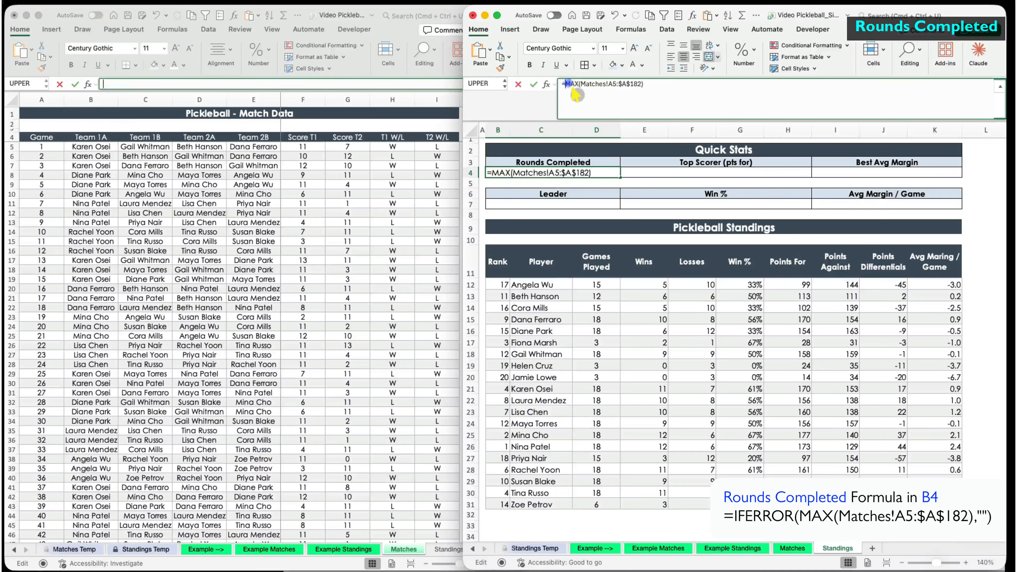
type("iferror(")
left_click(678, 85)
type(",")
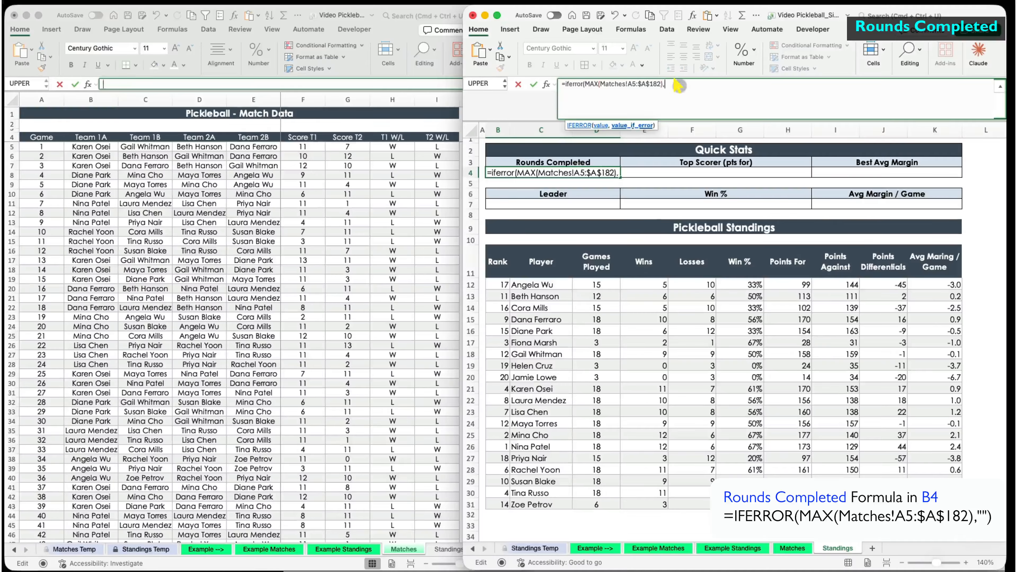
type("\"\")")
key("Return")
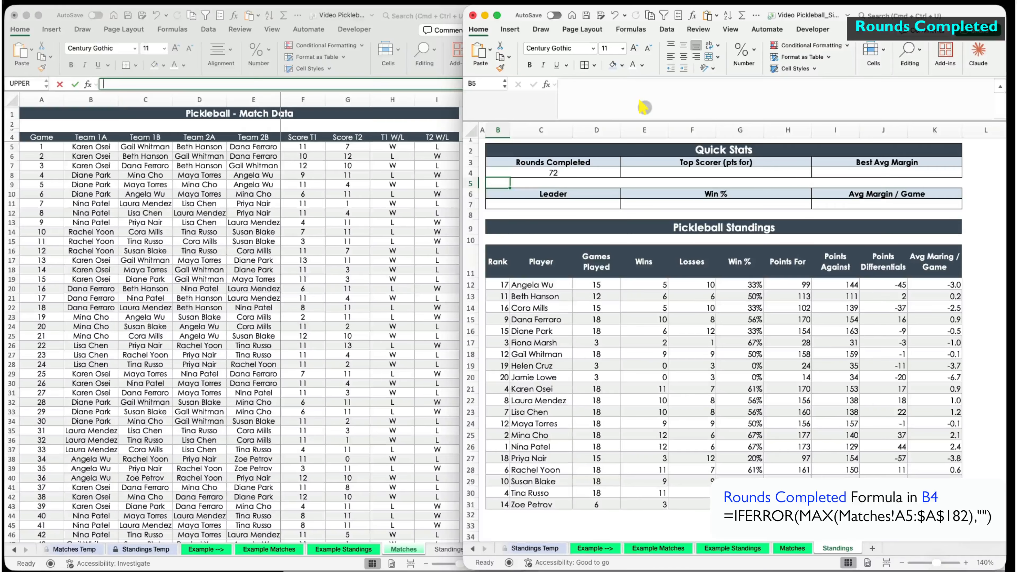
- Start the E4 formula =IFERROR(INDEX($C$12:$C$31,MATCH(MAX($H$12:$H$31) for the top scorer
left_click(691, 172)
type("=iferror(index(")
left_click_drag(548, 286, 547, 501)
key("F4")
type(",match(m")
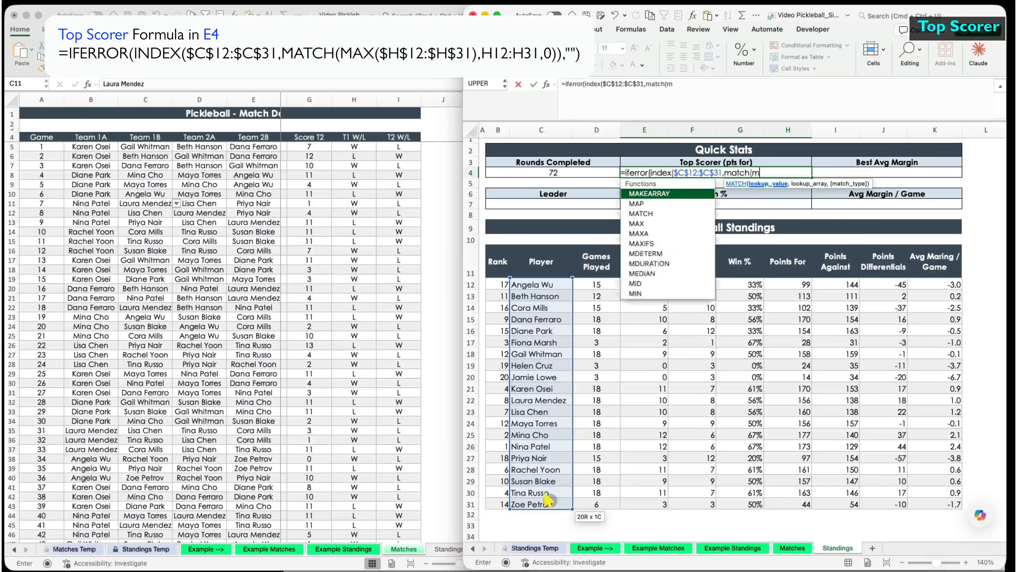
type("ax(")
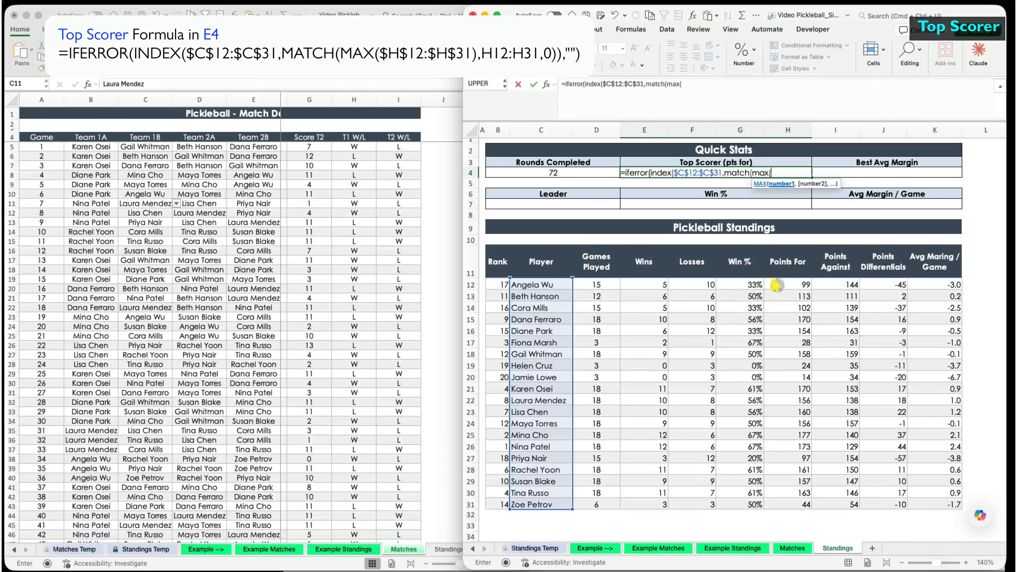
left_click_drag(776, 286, 779, 503)
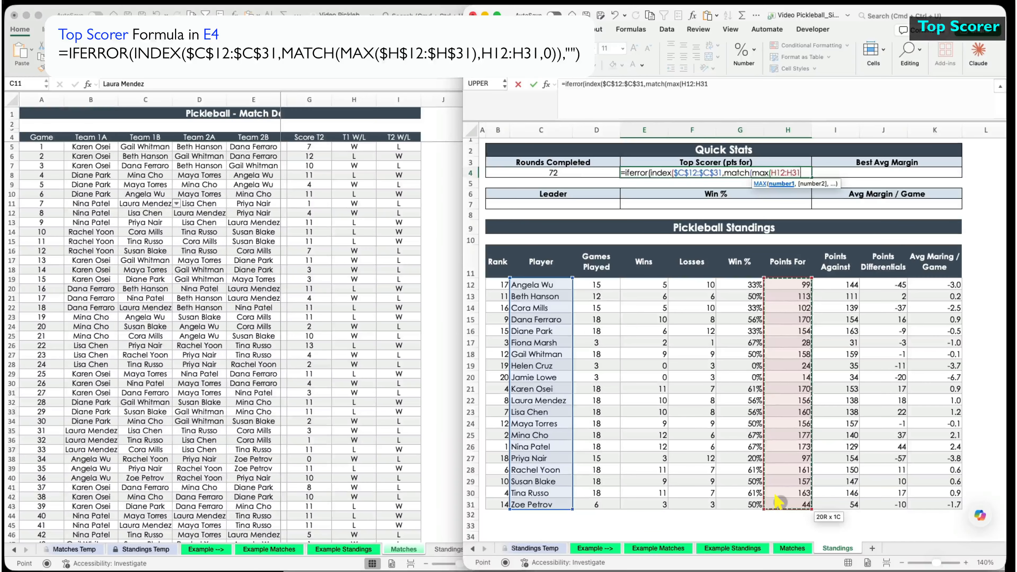
key("F4")
type(",")
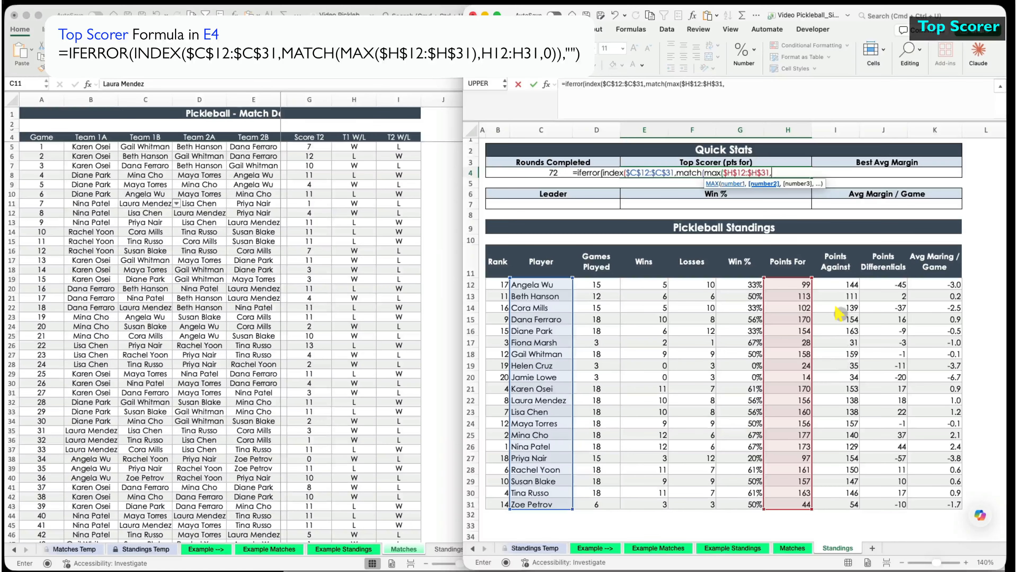
left_click(730, 83)
key("BackSpace")
type("),")
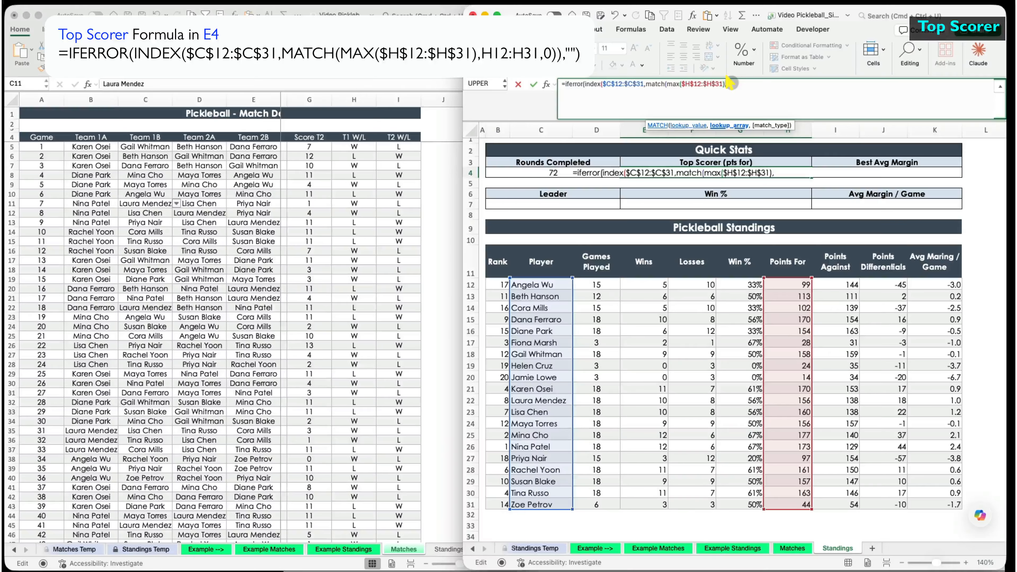
left_click_drag(792, 284, 777, 501)
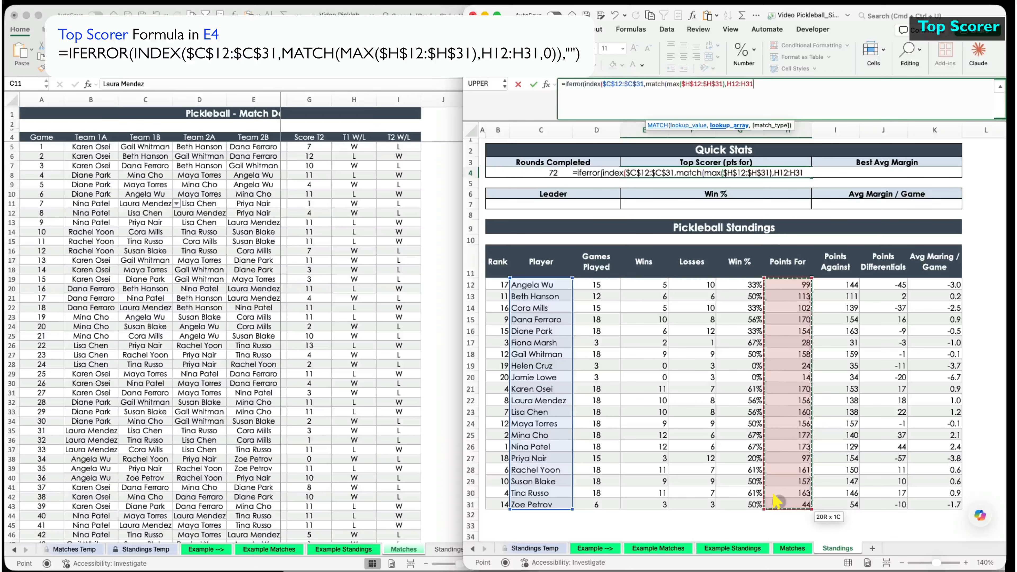
type(",0)),\"\")")
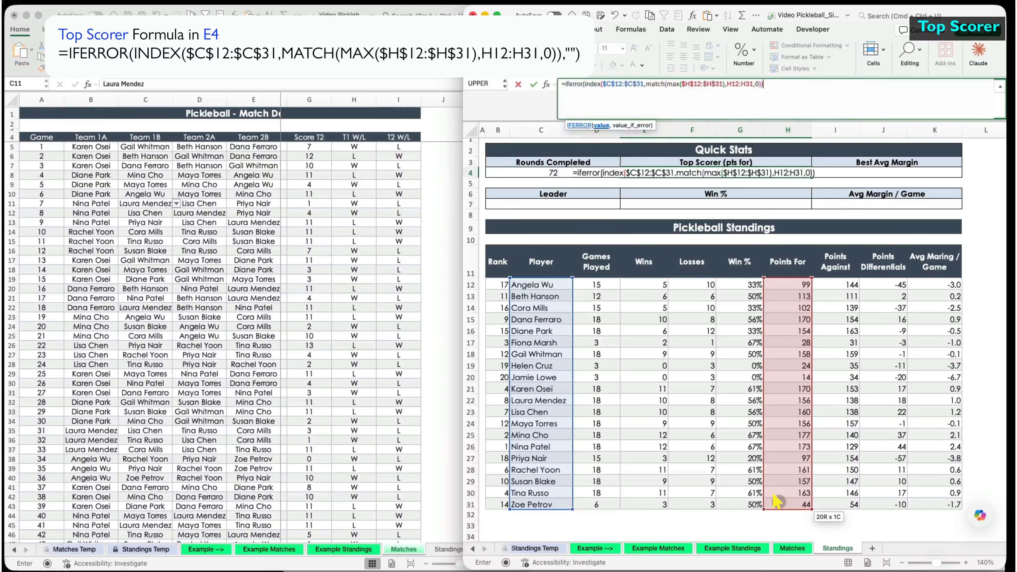
key("Return")
left_click(726, 174)
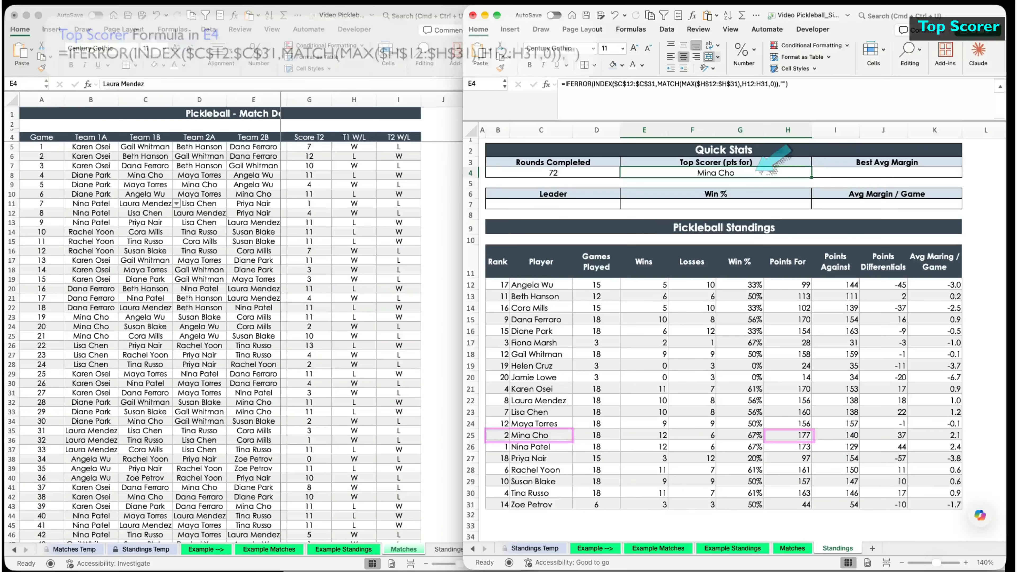
left_click(849, 172)
type("=if")
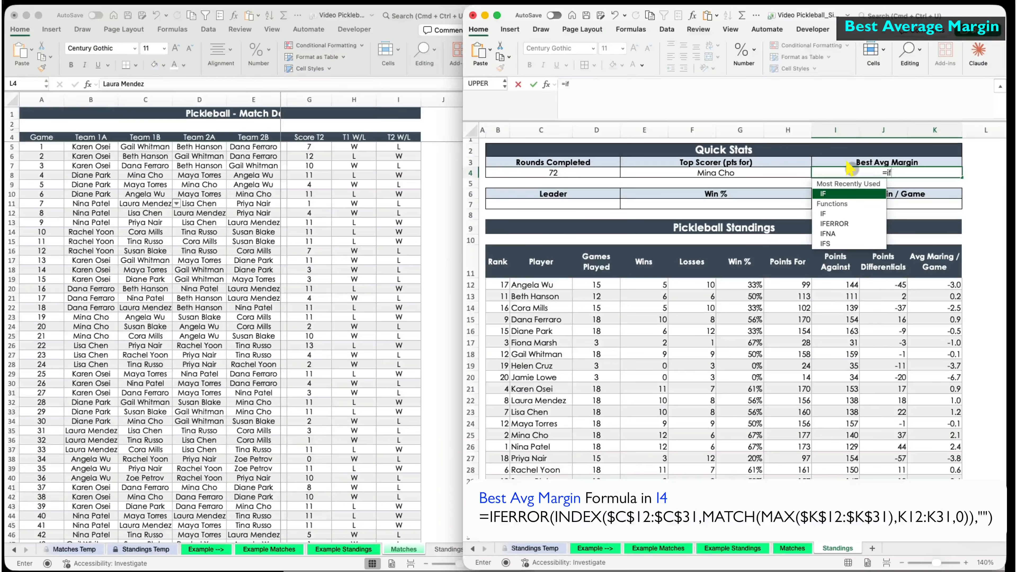
type("error(index(")
left_click_drag(537, 285, 537, 505)
key("F4")
type("h(max(")
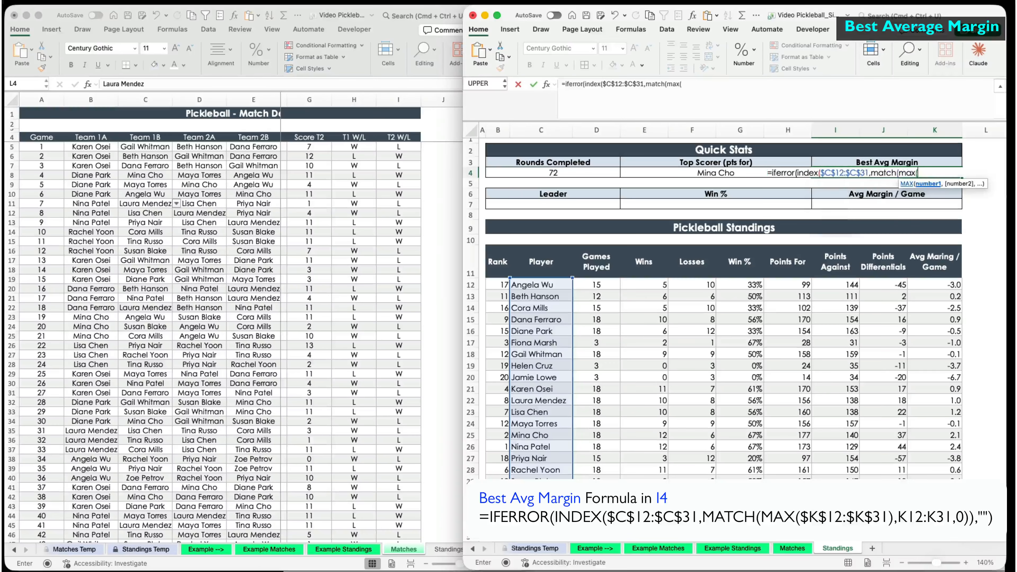
left_click_drag(935, 284, 936, 493)
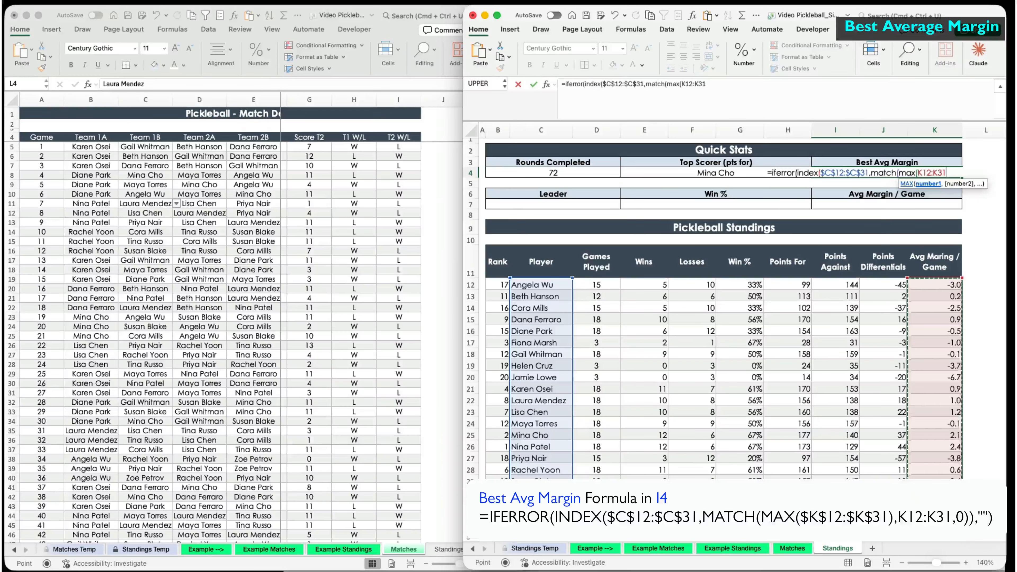
type("),")
left_click_drag(935, 285, 935, 481)
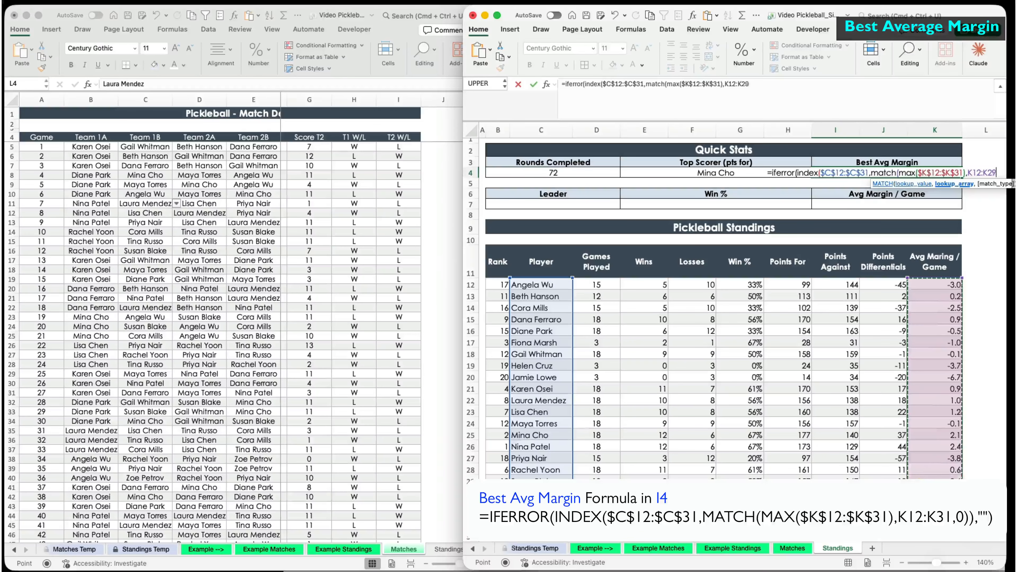
type(",0)),\"\")")
key("Return")
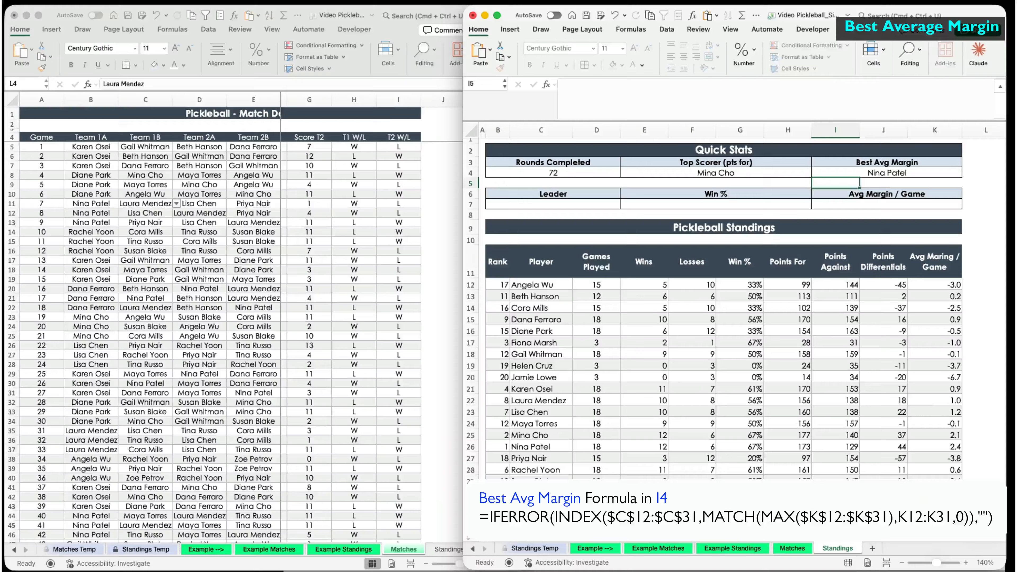
key("Up")
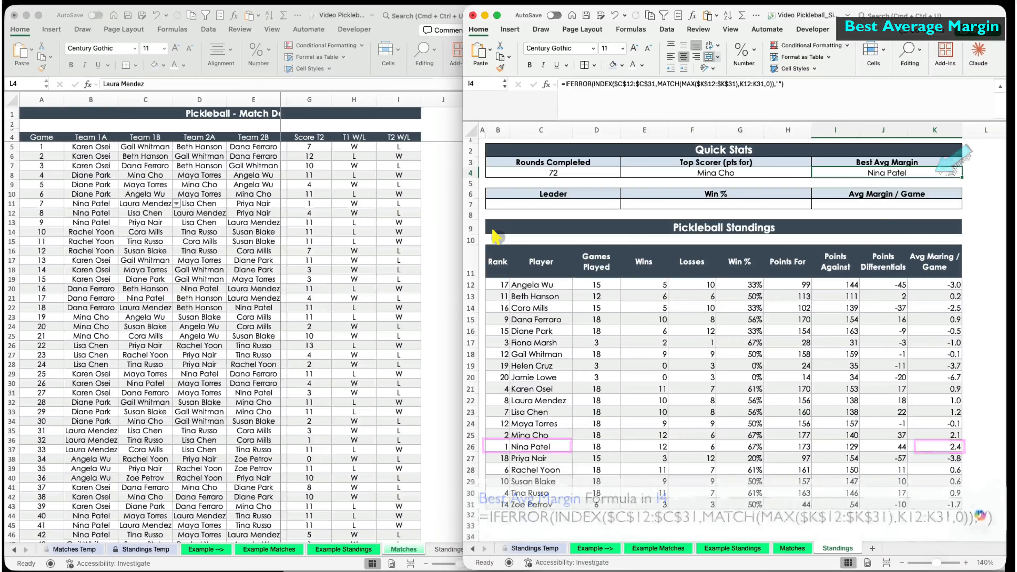
left_click(536, 204)
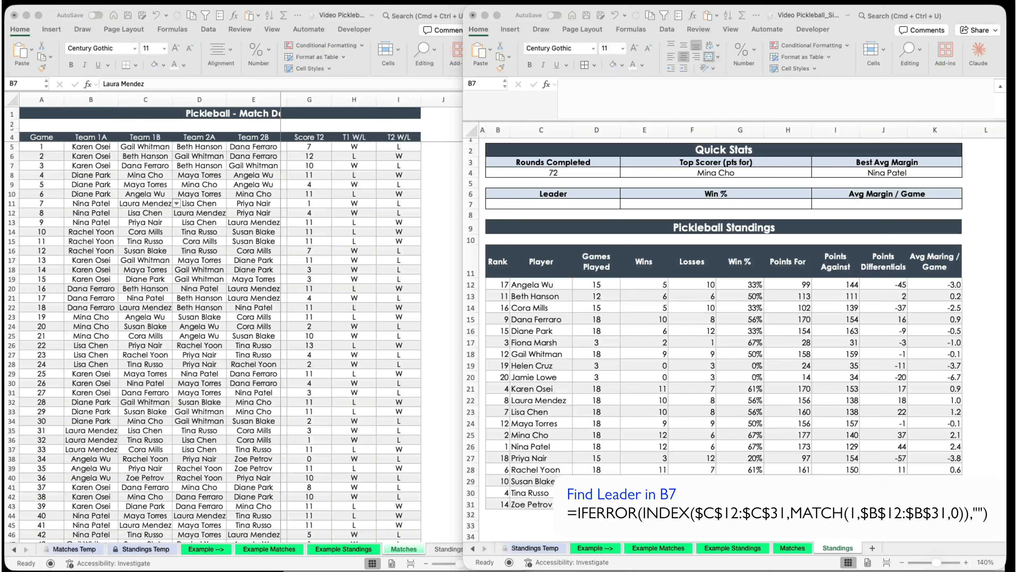
- In B7, return the rank-1 player with IFERROR(INDEX($C$12:$C$31,MATCH(1,Rank column,0)),"")
key("F2")
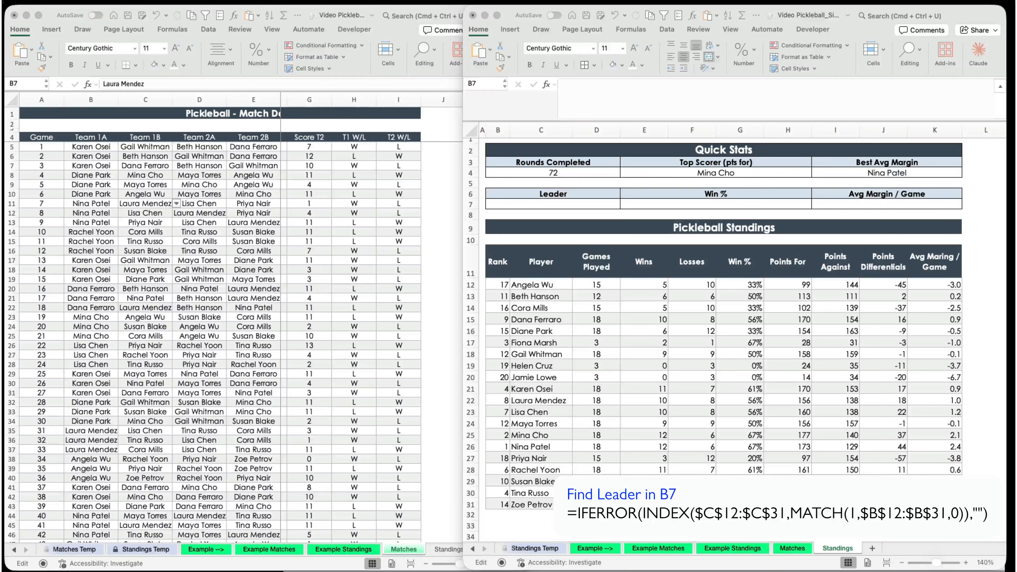
left_click(552, 203)
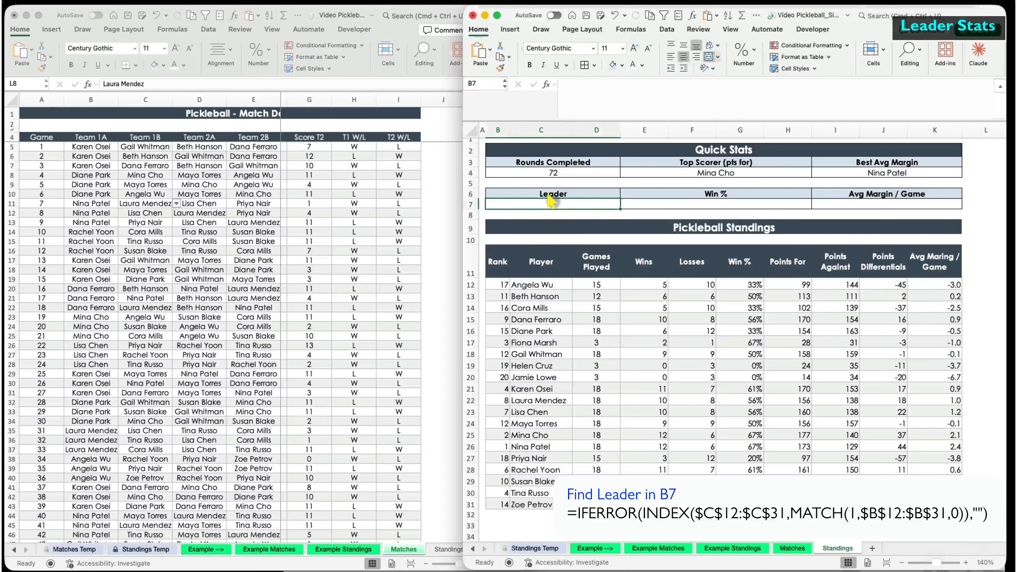
type("=iferror(index(")
left_click_drag(539, 285, 550, 506)
key("F4")
type(",match(1")
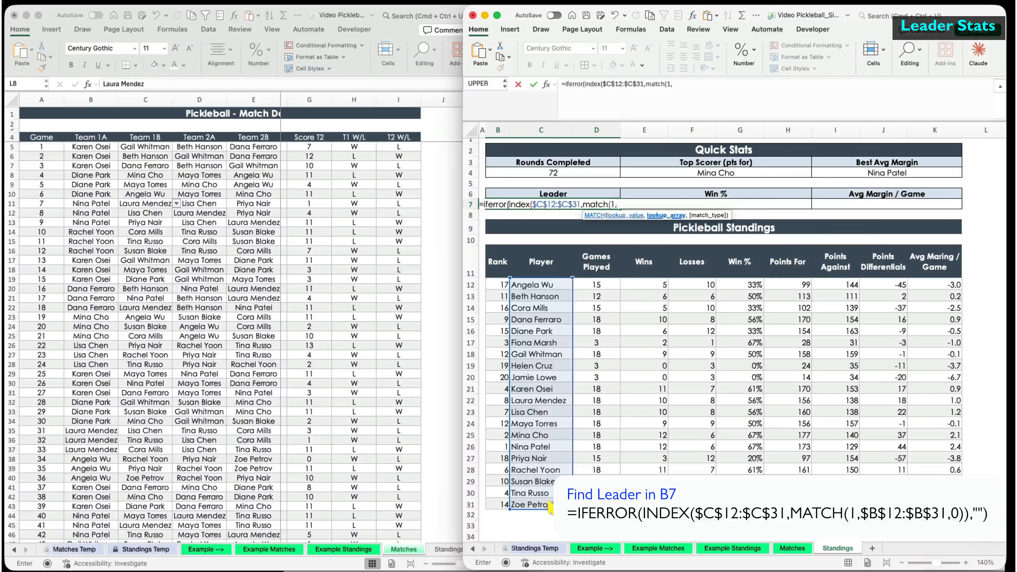
type(",")
left_click_drag(498, 285, 488, 506)
key("F4")
type(",0)),\"\")")
key("Return")
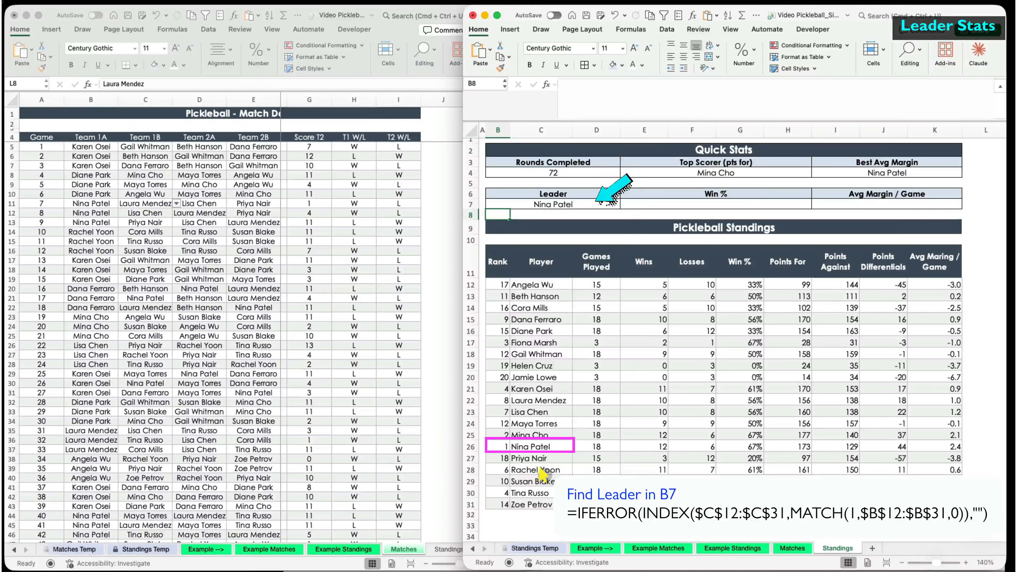
- In E7, look up the leader's Win % by matching B7 against player names $C$12:$C$31
left_click(676, 204)
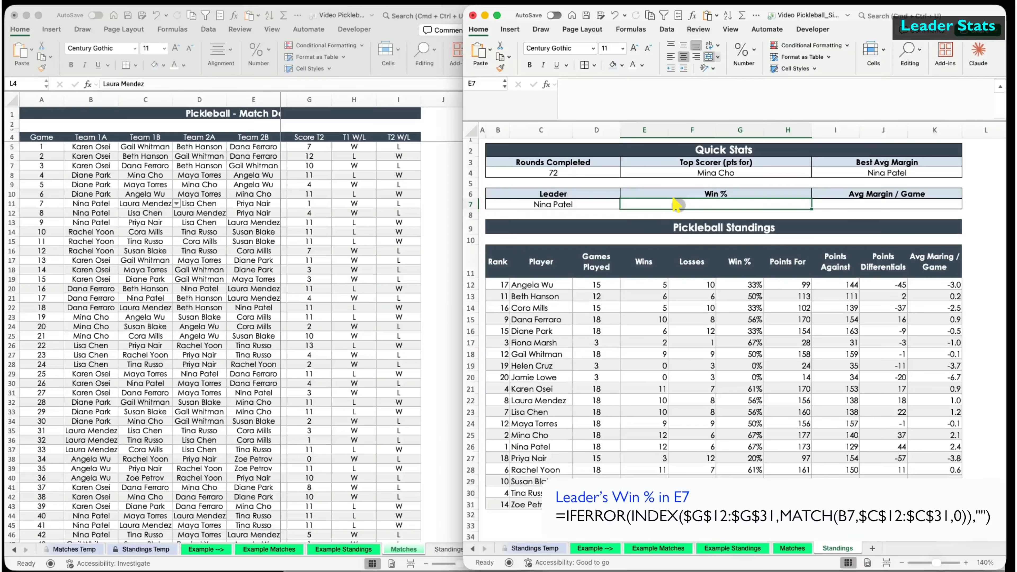
type("=iferror(index(")
left_click_drag(740, 285, 737, 493)
key("F4")
type(",match(")
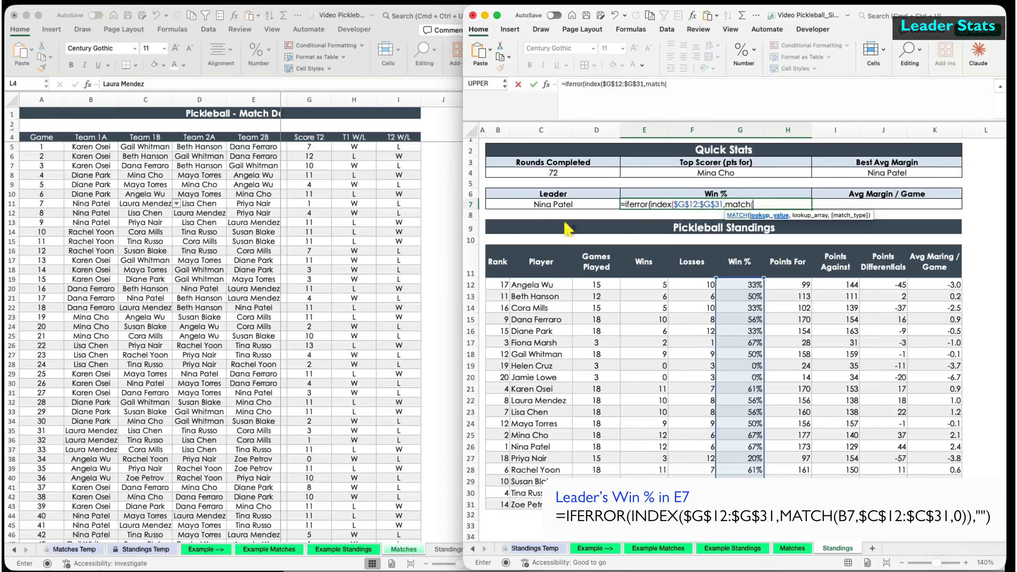
left_click(501, 203)
type(",")
left_click_drag(549, 284, 529, 504)
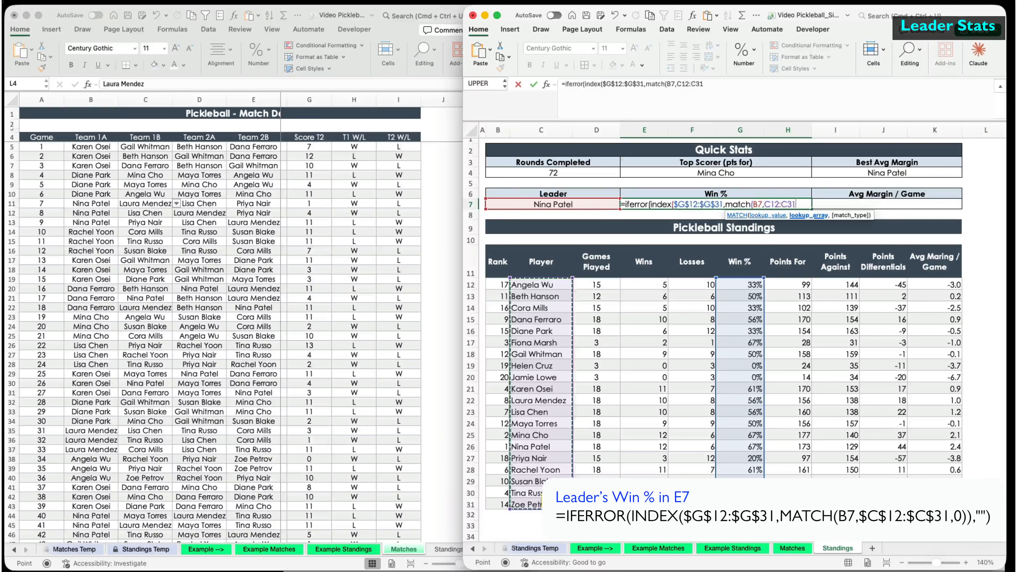
key("F4")
type(",0)),\"\")")
key("Return")
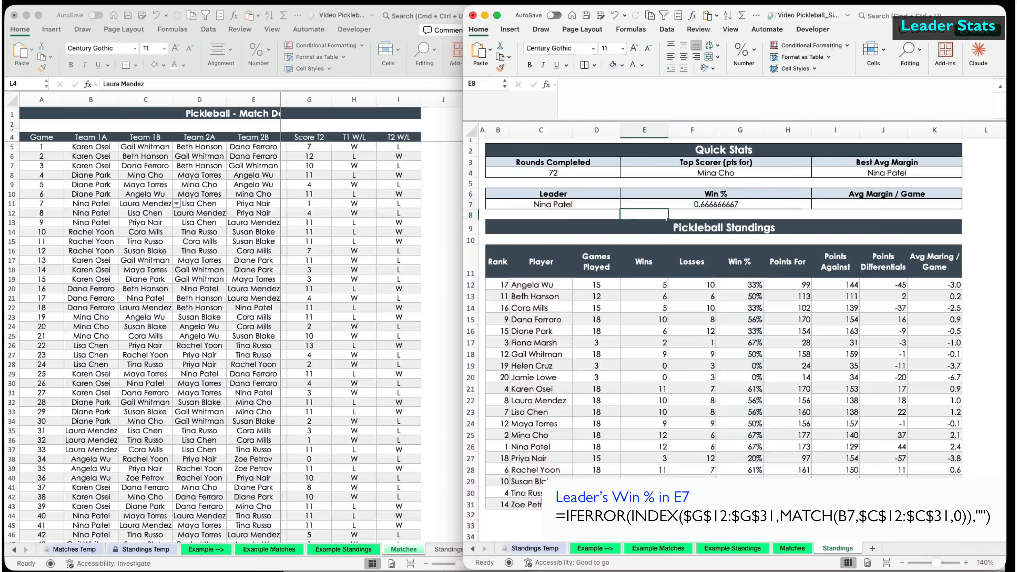
- Format E7 as a percentage without decimals so it shows 67%
left_click(704, 205)
left_click(744, 52)
left_click(779, 99)
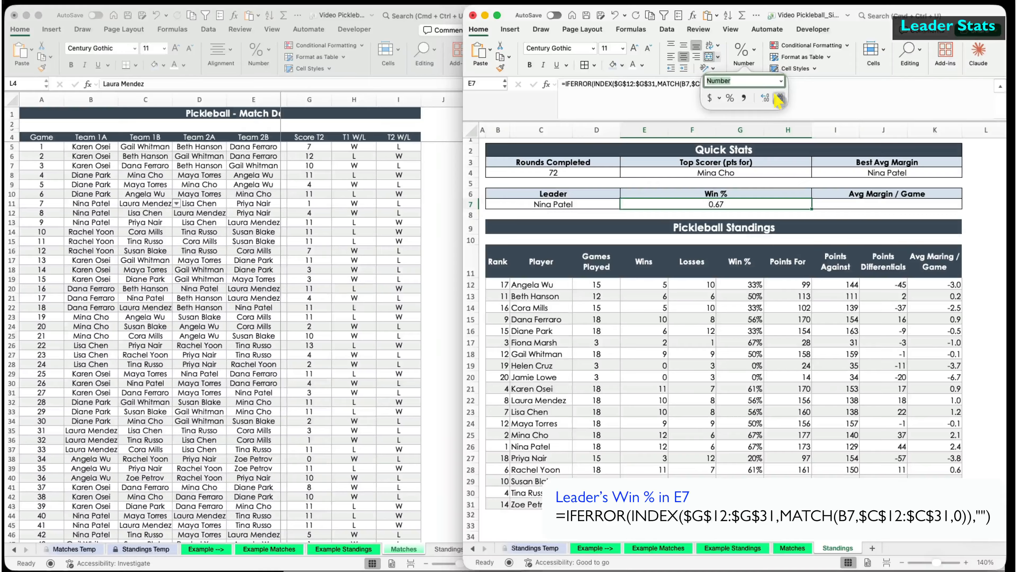
left_click(837, 205)
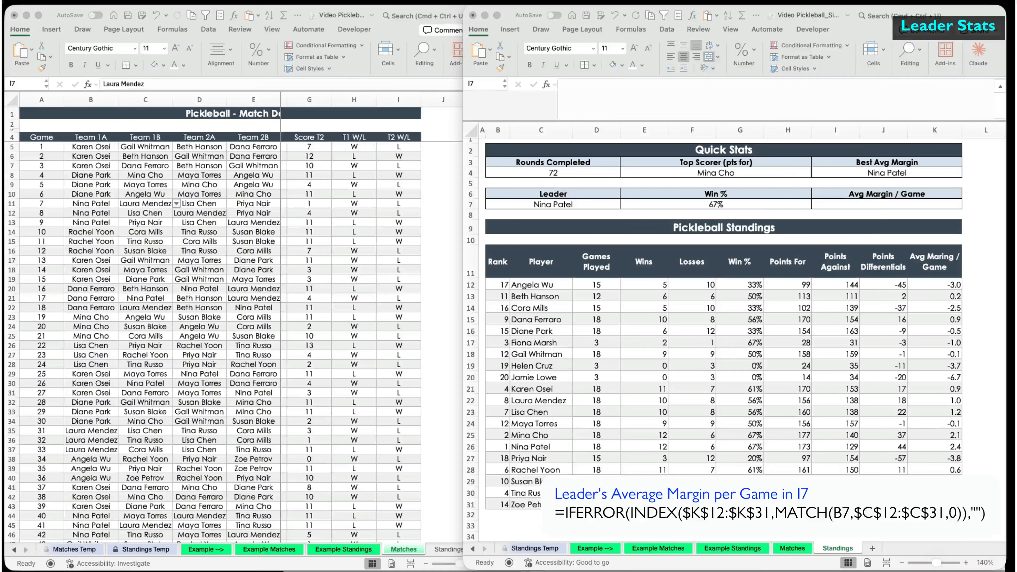
- Enter an IFERROR(INDEX/MATCH) formula in I7 that looks up the B7 leader's average margin
left_click(673, 109)
type("=iferror(index(")
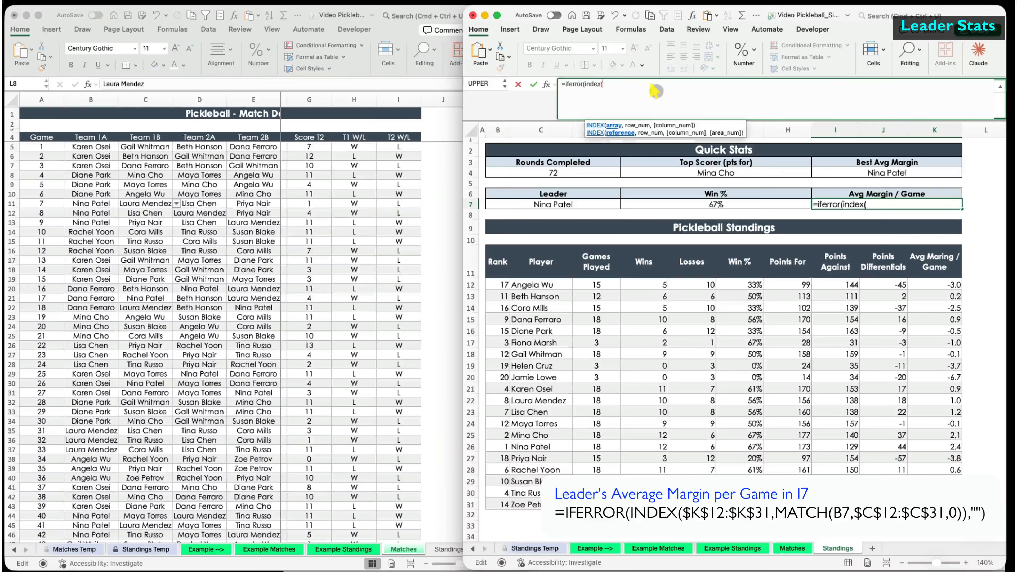
left_click_drag(913, 286, 921, 504)
type(",match(")
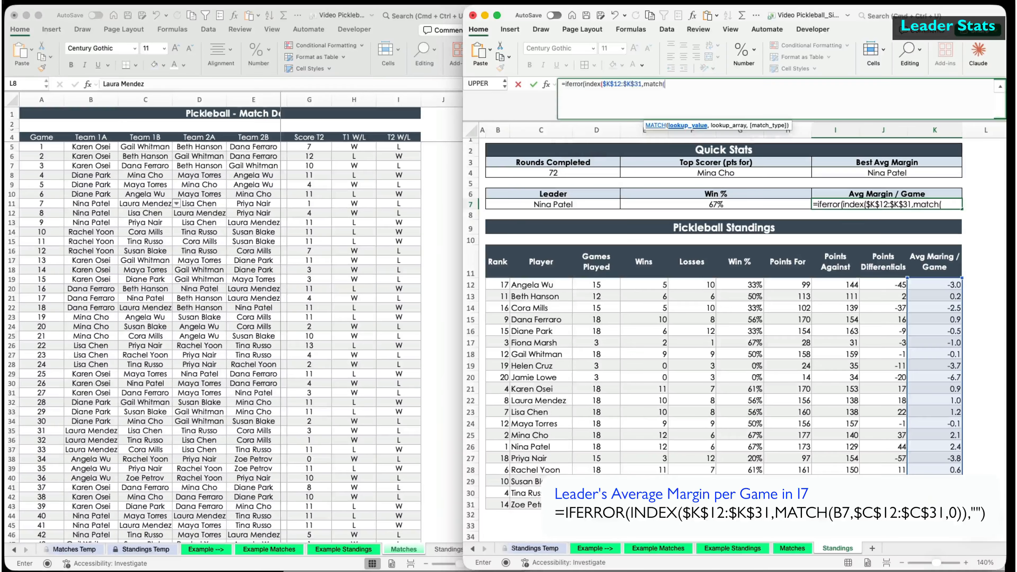
left_click(533, 204)
type(",")
left_click_drag(533, 285, 530, 500)
type(",0)),\"\")")
key("Return")
- Apply the custom number format +0.0;-0.0;0.0 to I7 so it reads +2.4
left_click(854, 205)
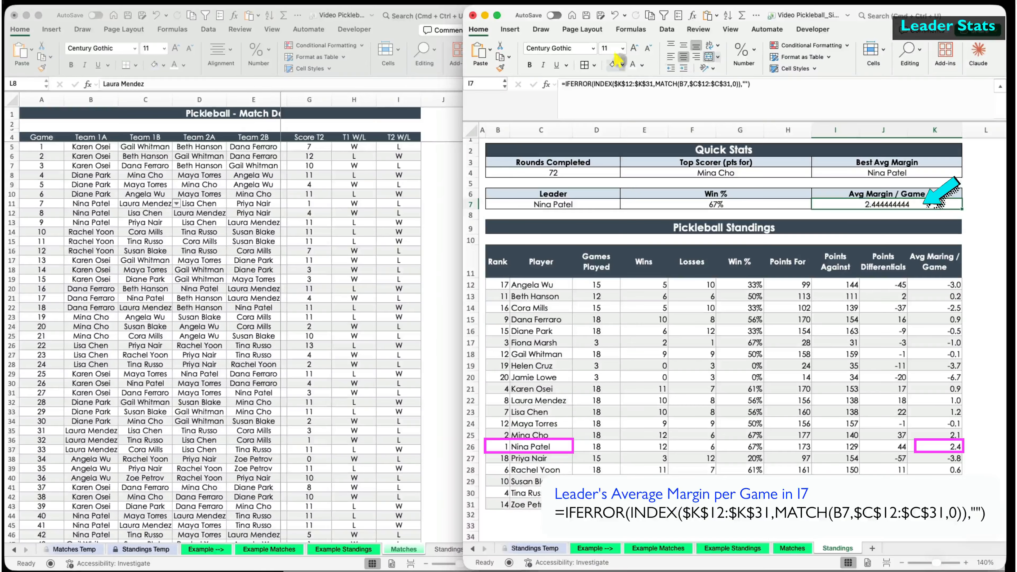
left_click(744, 55)
left_click(779, 97)
left_click(779, 96)
left_click(779, 98)
left_click(779, 97)
left_click(779, 97)
left_click(778, 98)
left_click(779, 98)
left_click(779, 98)
left_click(781, 81)
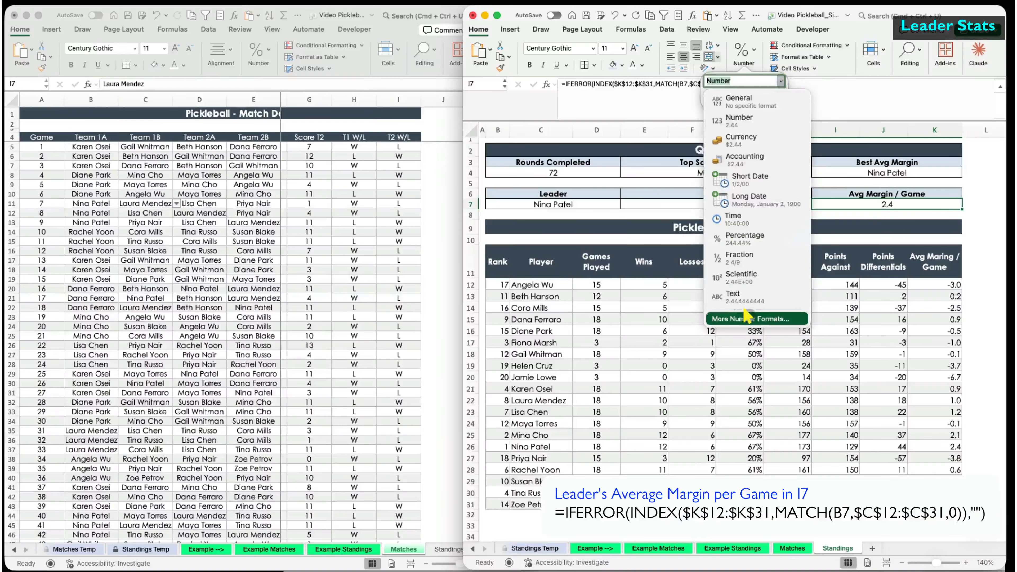
left_click(746, 317)
left_click(241, 365)
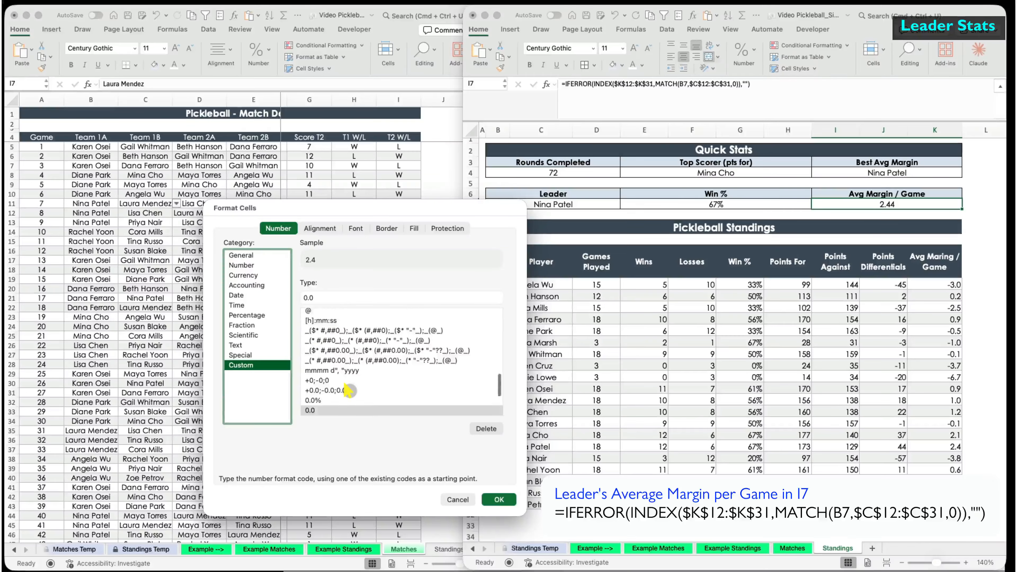
scroll(346, 385, "down", 5)
scroll(345, 383, "up", 2)
left_click(337, 343)
left_click(499, 499)
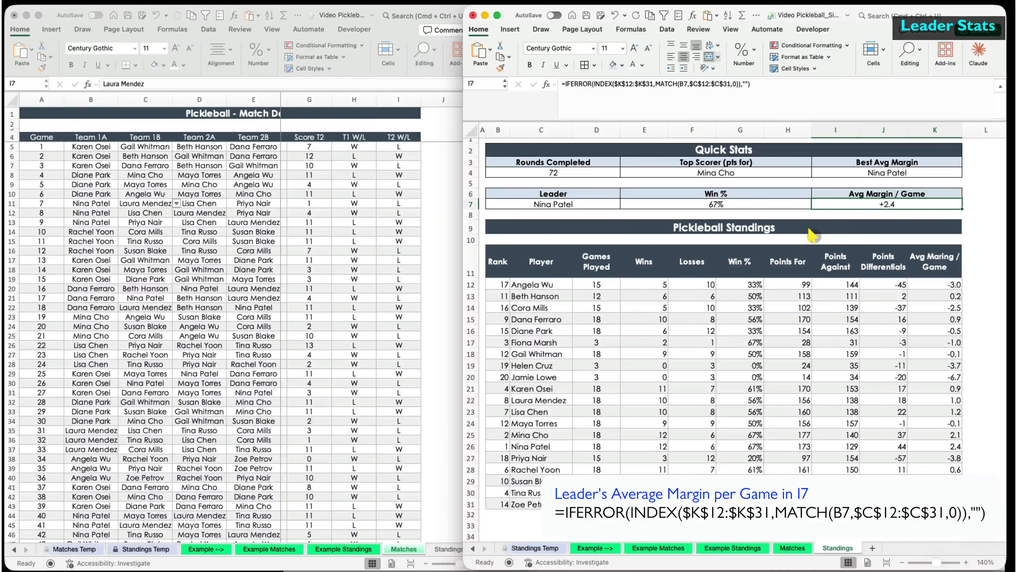
- Shrink row 10 and widen the player columns B through E
left_click(471, 241)
left_click_drag(471, 246, 472, 240)
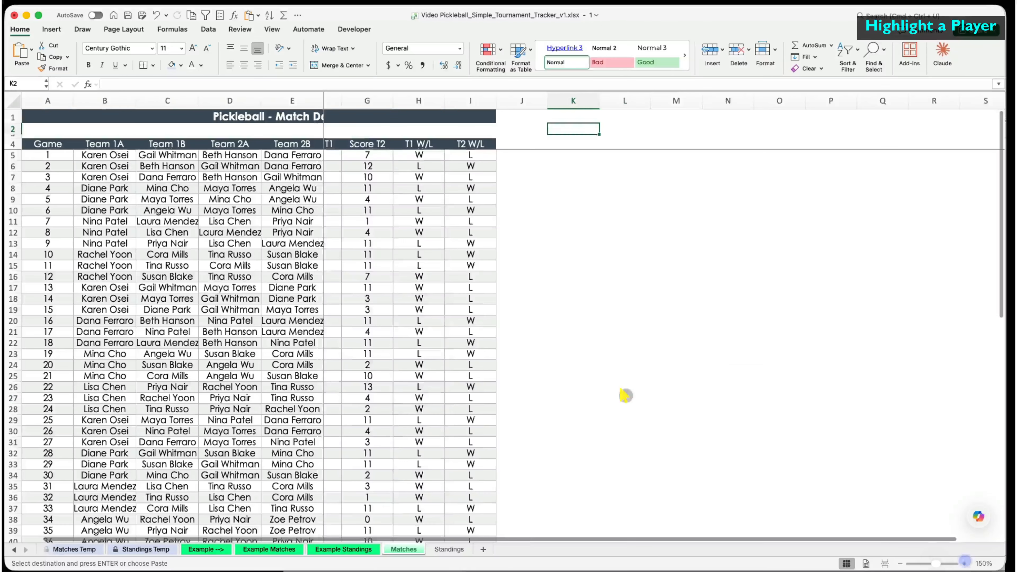
left_click_drag(105, 101, 328, 100)
left_click(420, 234)
- Label K1 'Select Player', widen column K, and give K1 a dark slate fill
left_click(637, 120)
type("Select ")
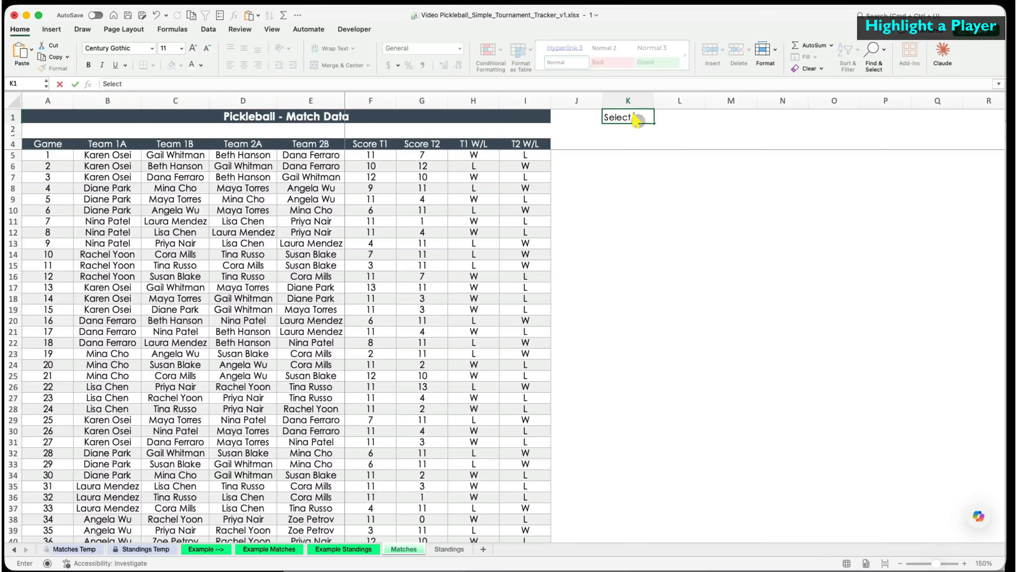
type("Player")
key("Return")
left_click_drag(655, 100, 663, 100)
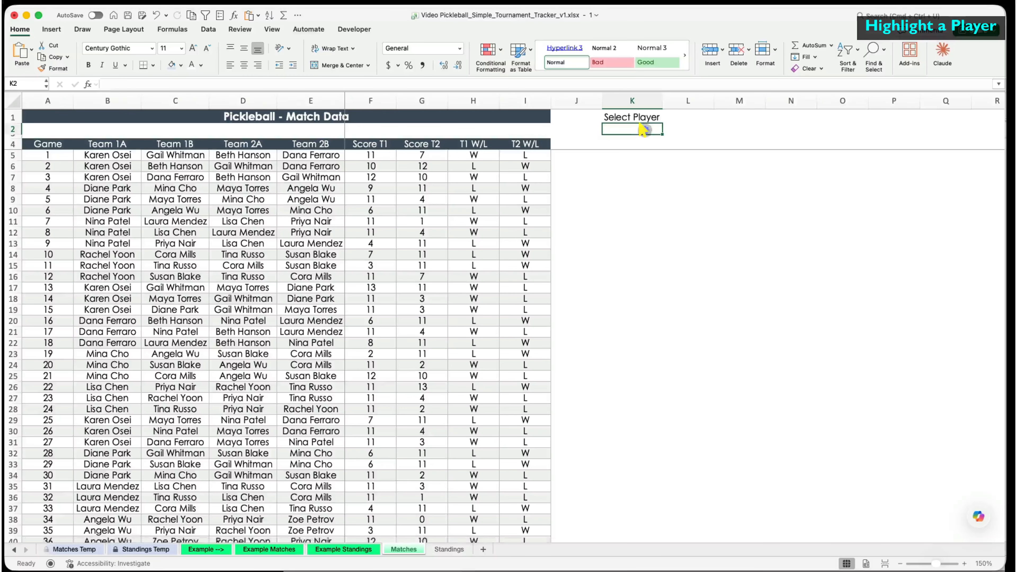
left_click(633, 117)
left_click(181, 65)
left_click(175, 218)
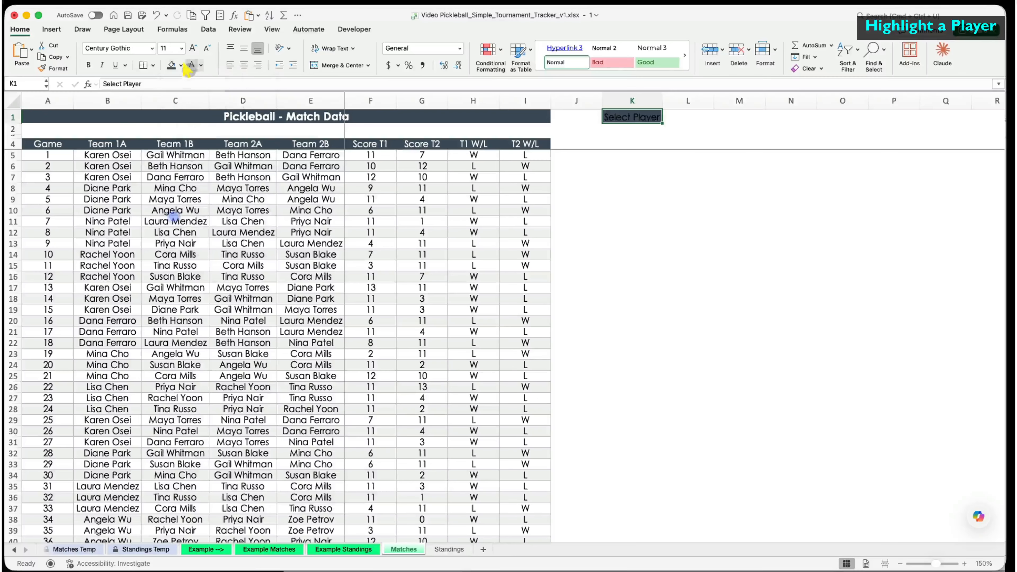
- Select K2 and arrange the Matches window beside the Standings sheet
left_click(629, 128)
left_click_drag(1005, 288, 680, 323)
scroll(592, 352, "right", 5)
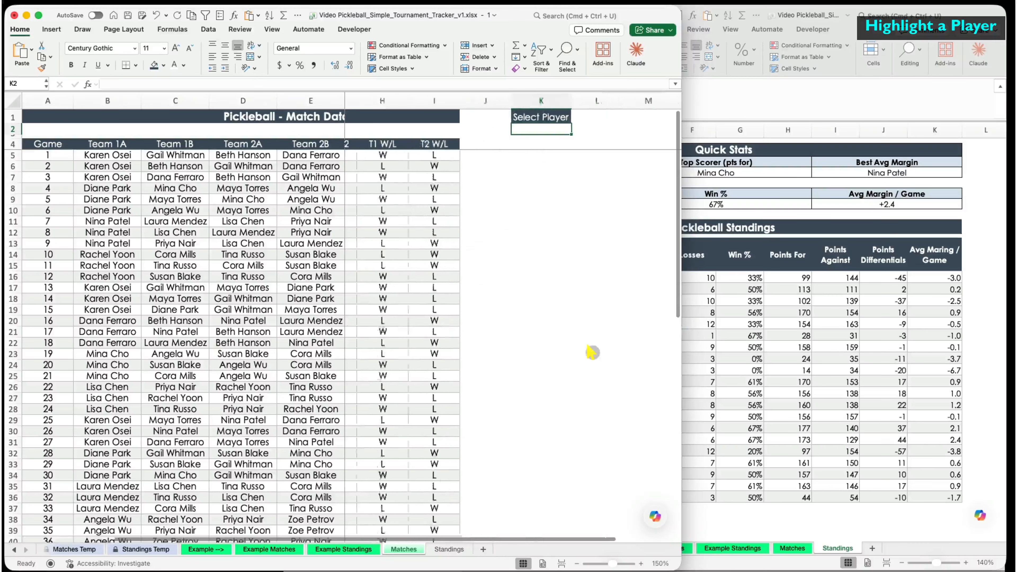
left_click_drag(685, 365, 479, 396)
left_click(208, 29)
left_click(327, 51)
left_click(292, 51)
left_click(335, 84)
left_click(344, 100)
left_click(96, 157)
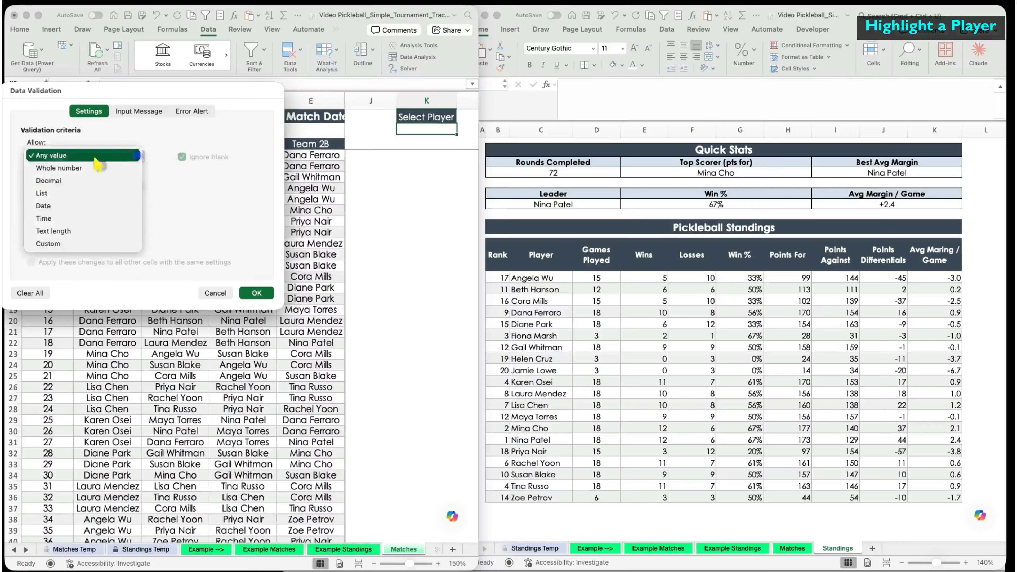
left_click(50, 193)
left_click(65, 214)
left_click_drag(547, 278, 545, 498)
left_click(257, 293)
left_click(460, 129)
left_click(414, 160)
- Restore the Matches window to full width and select match rows A5:I76
left_click_drag(479, 337, 1005, 355)
scroll(363, 221, "left", 5)
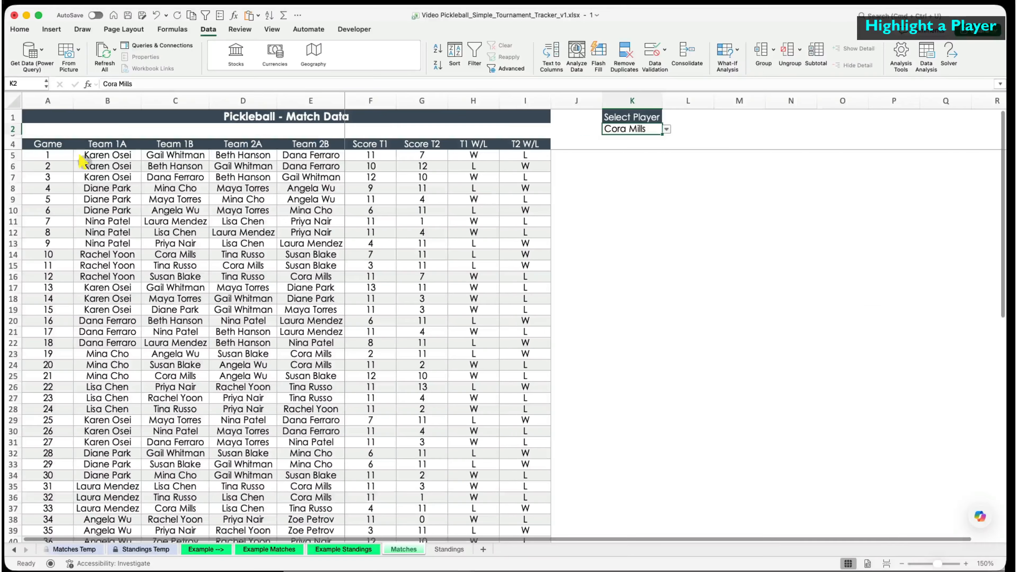
left_click_drag(64, 153, 526, 523)
- Create a new conditional formatting rule using =OR($B5=$K$2,$C5=$K$2,$D5=$K$2,$E5=$K$2)
scroll(527, 481, "up", 15)
left_click(22, 29)
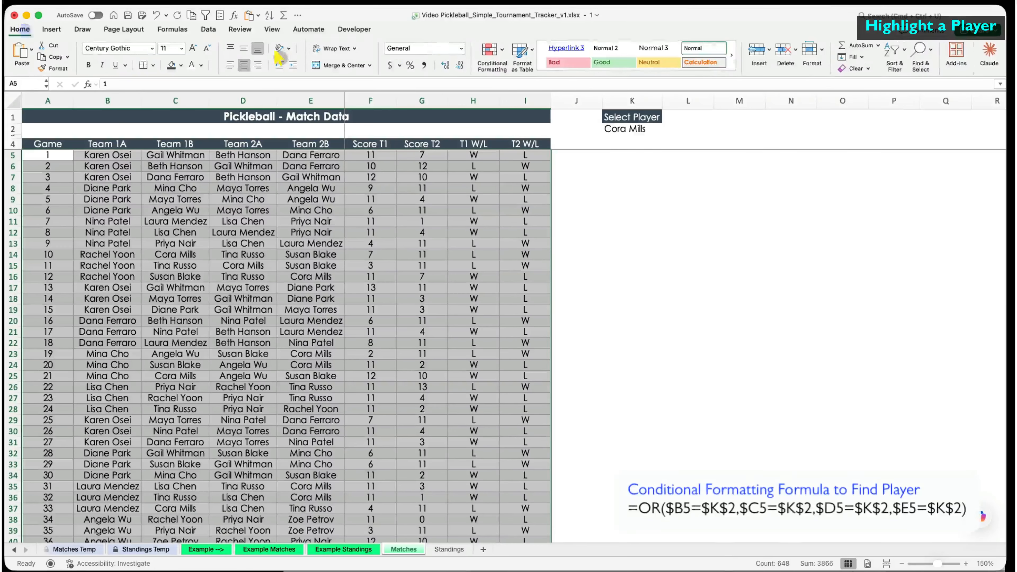
left_click(493, 50)
left_click(505, 165)
left_click(805, 265)
left_click(688, 282)
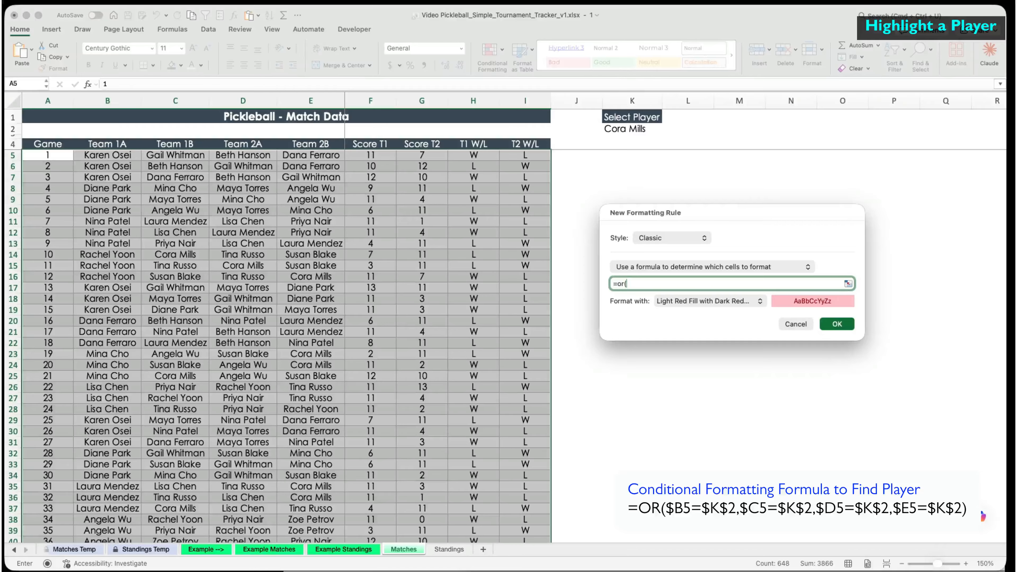
left_click(92, 152)
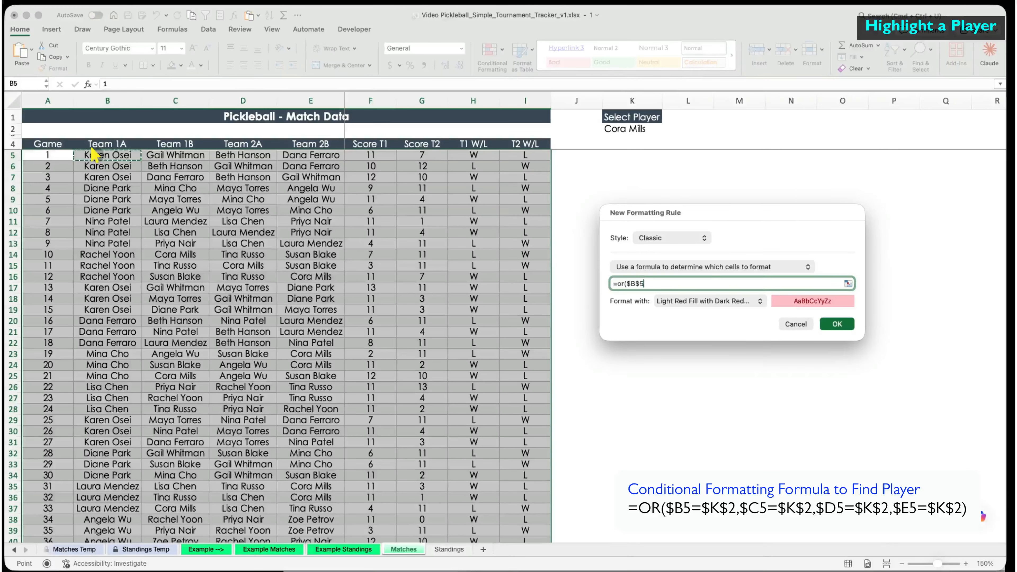
left_click(634, 129)
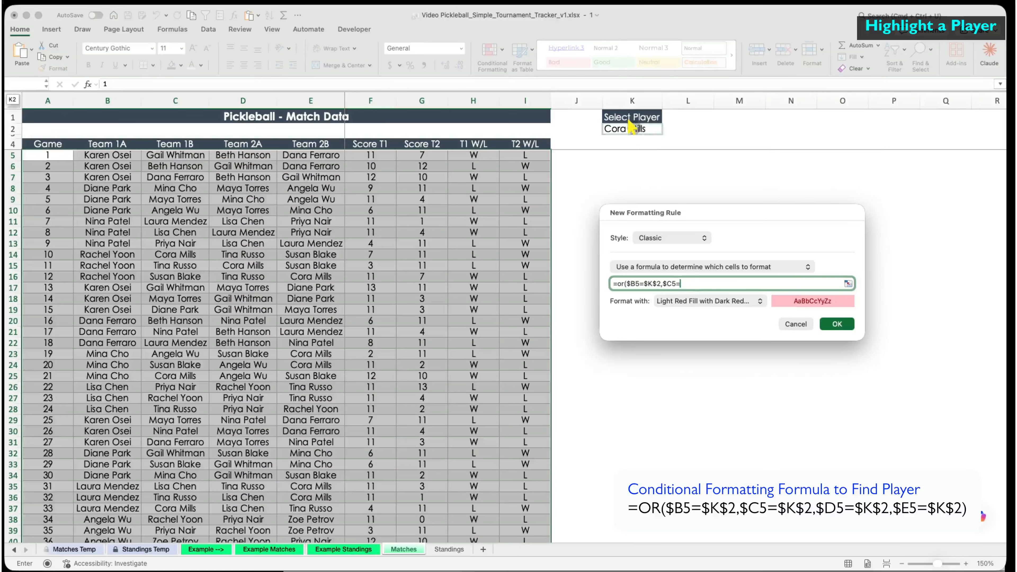
type("$D5=")
left_click(630, 131)
type(",")
left_click(309, 156)
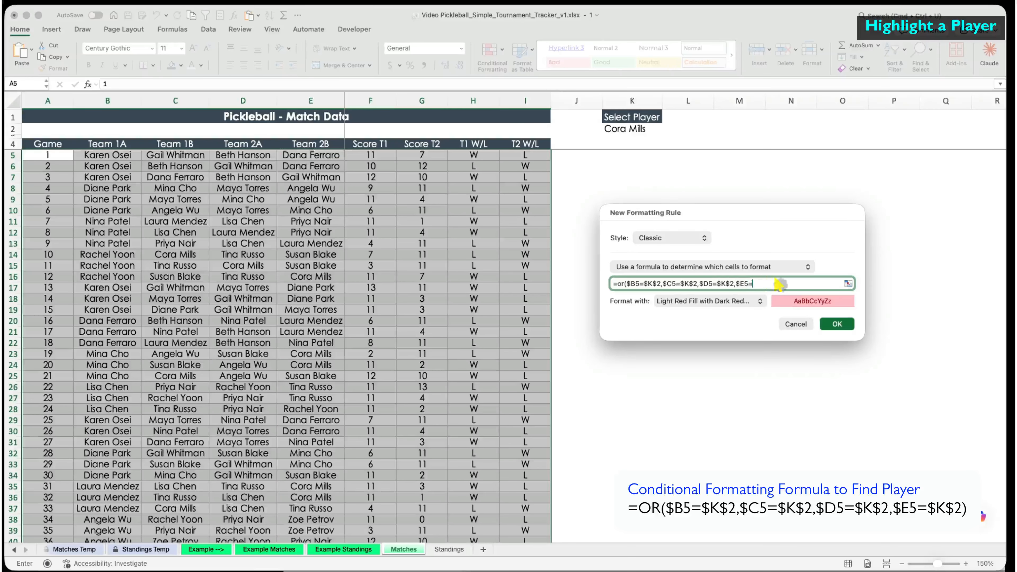
left_click(636, 129)
- Set the rule's format to bold text with a yellow fill
left_click(709, 301)
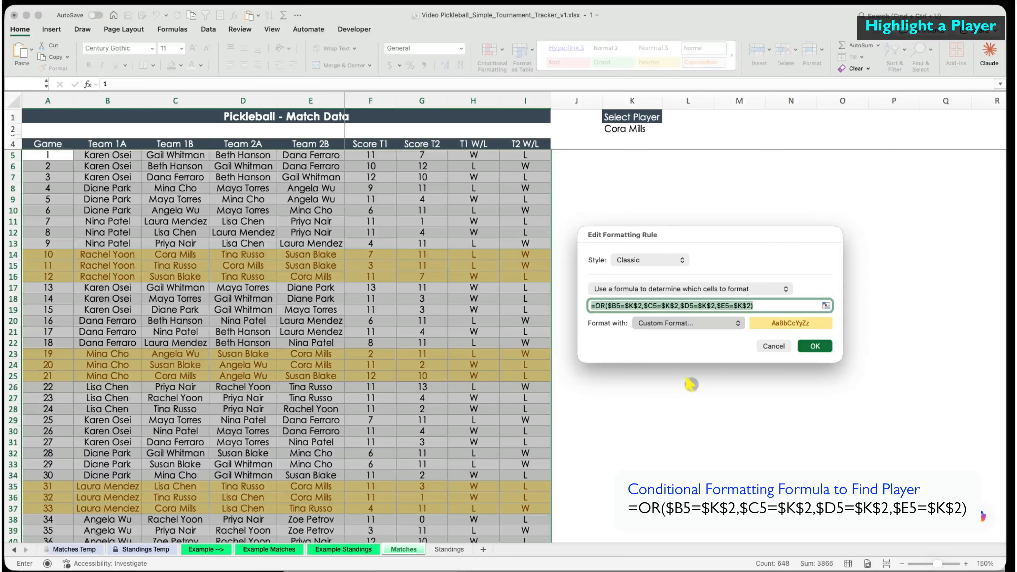
left_click_drag(245, 94, 465, 221)
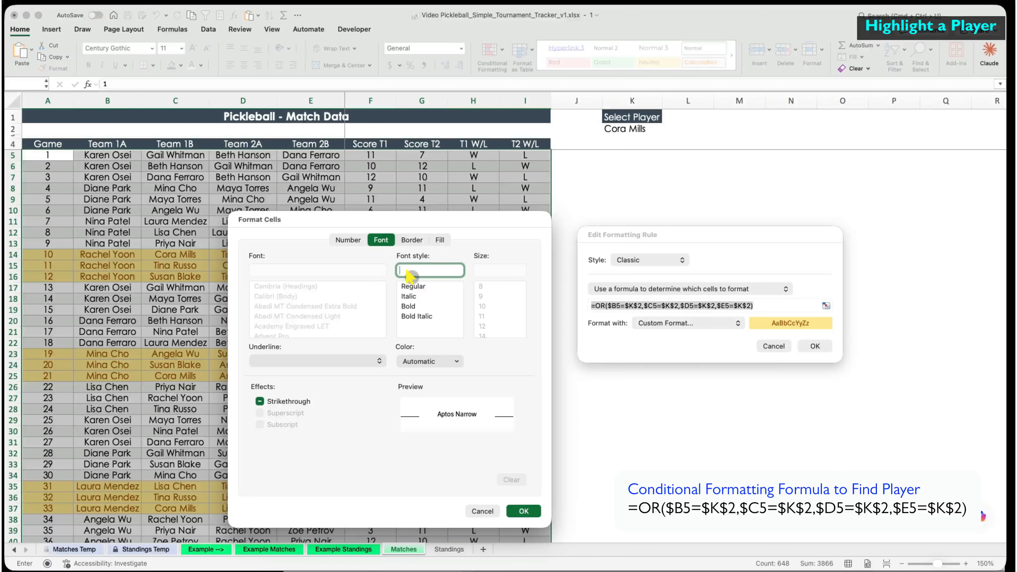
left_click(411, 307)
left_click(349, 239)
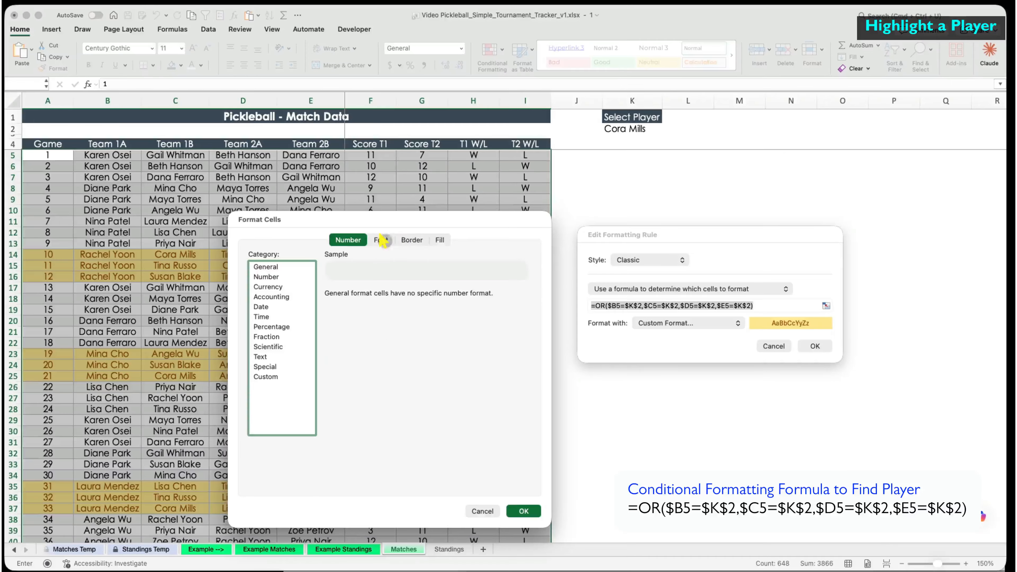
left_click(439, 240)
left_click(381, 240)
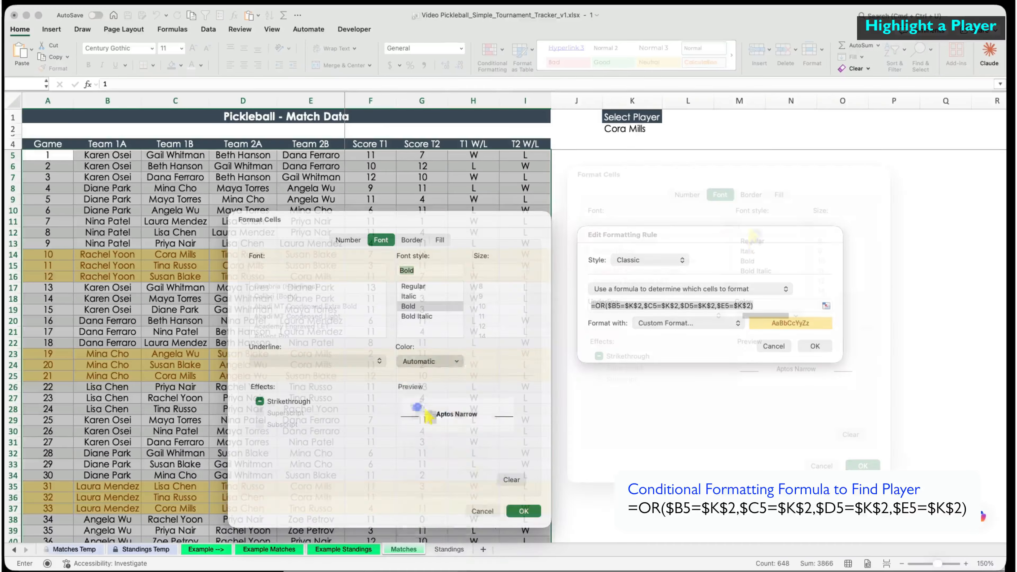
left_click(779, 194)
left_click(695, 233)
left_click(634, 399)
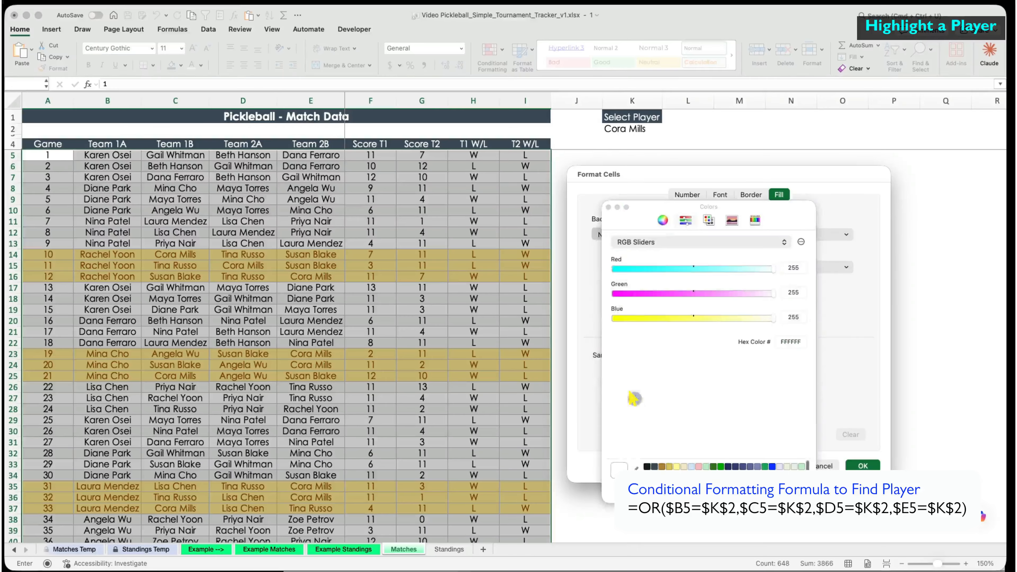
left_click(688, 467)
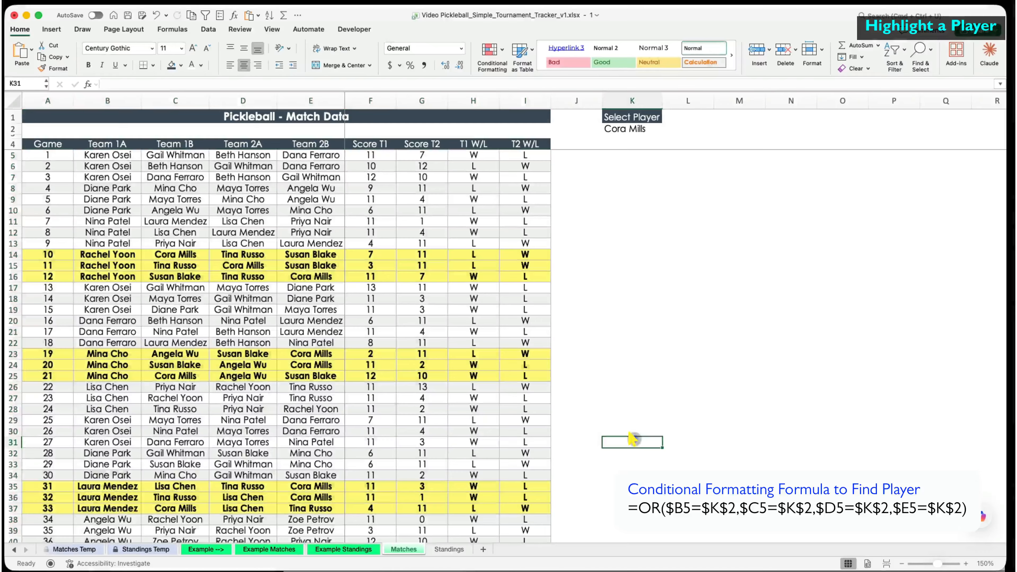
scroll(633, 438, "down", 10)
left_click(633, 129)
left_click(667, 129)
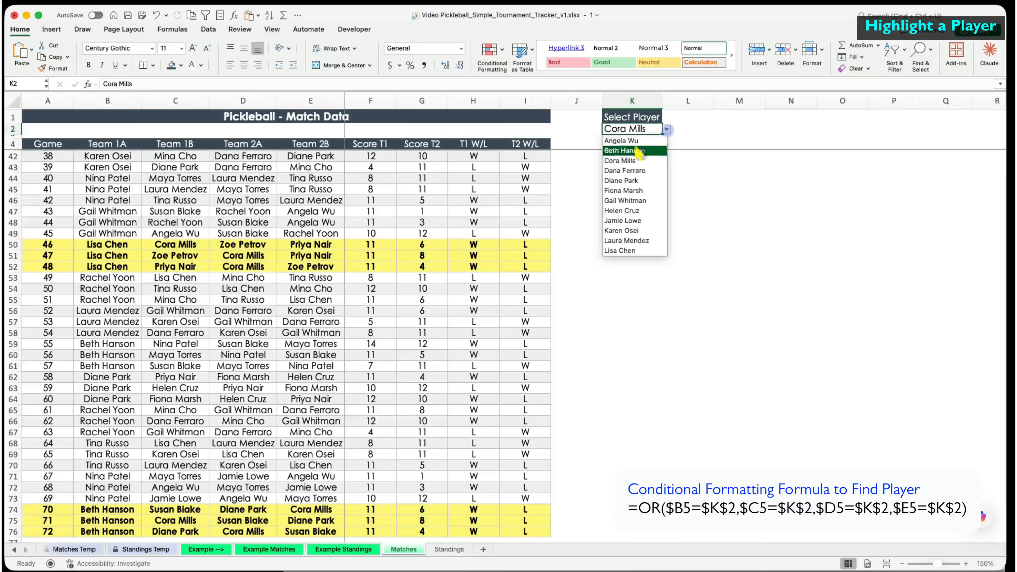
left_click(639, 170)
scroll(637, 169, "up", 12)
- Change the scores in F29, G34 and F37 to 13, 5 and 13
left_click(668, 232)
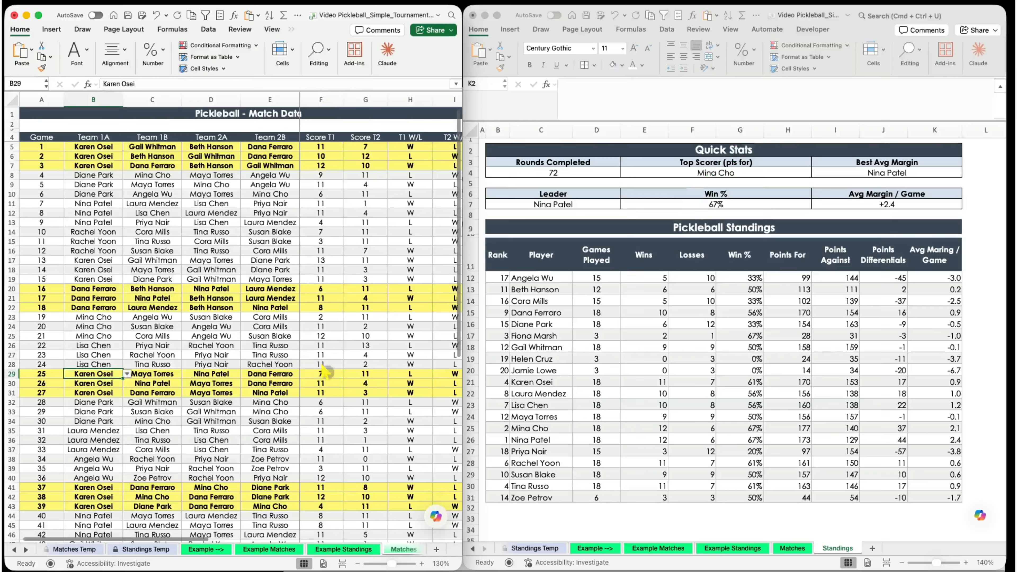
type("13")
key("Return")
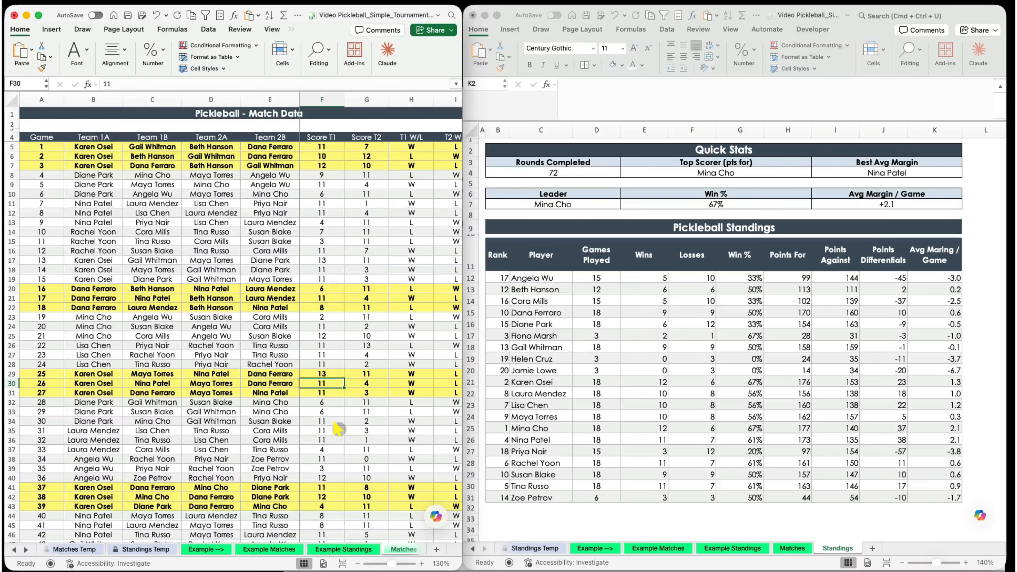
key("Right")
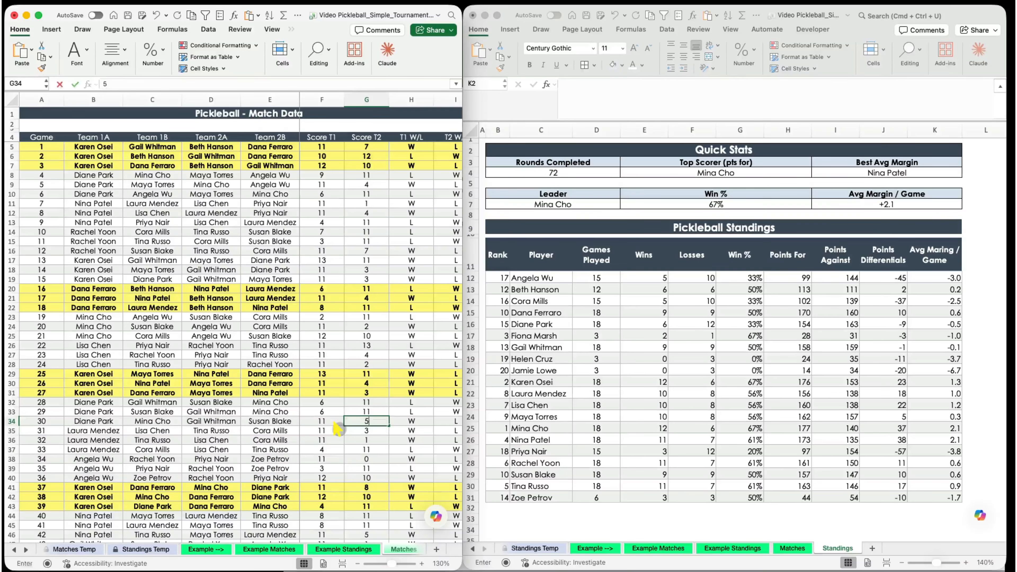
type("5")
key("Return")
left_click(335, 449)
type("13")
key("Return")
left_click(328, 497)
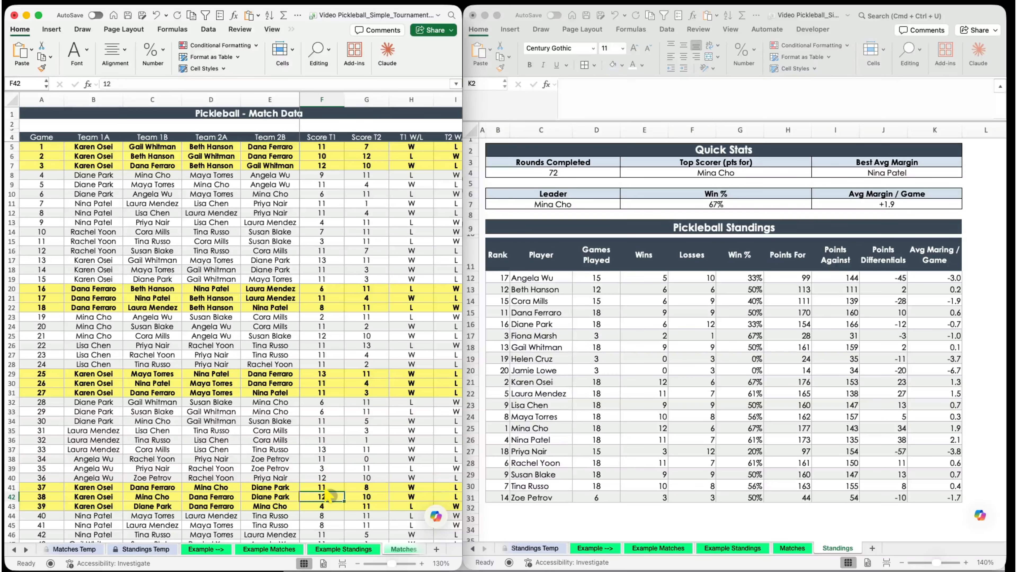